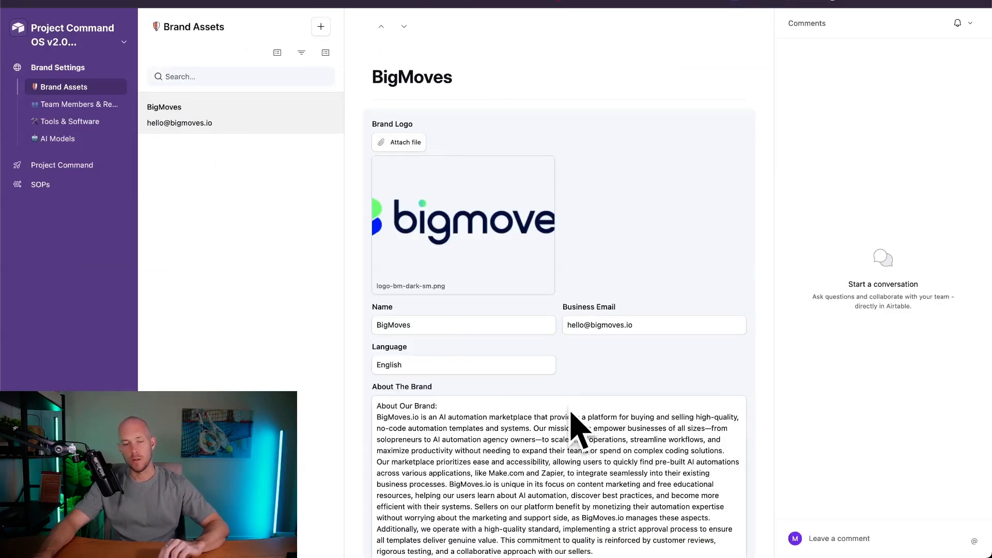
Open the Project Ideas page of Project Command and start a new project idea
click(63, 165)
click(78, 130)
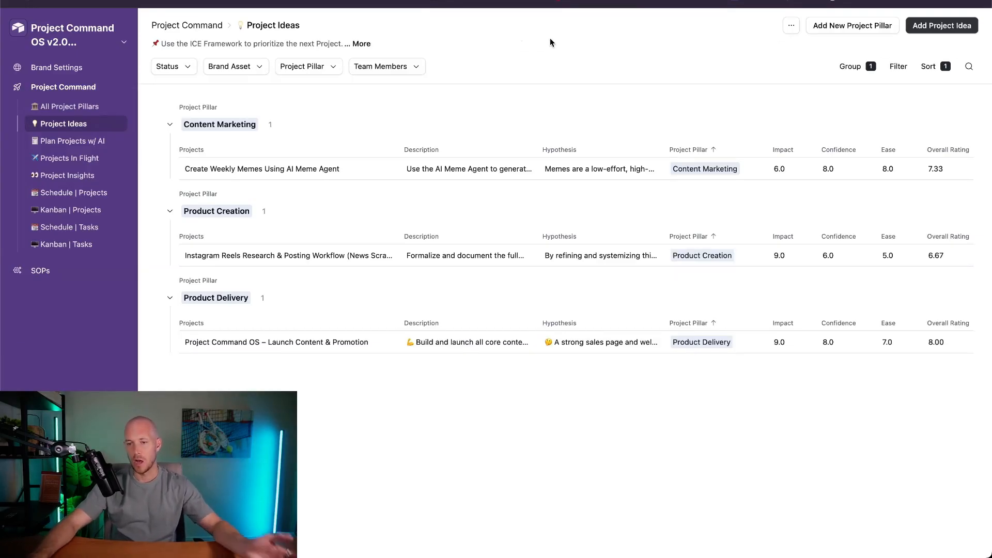
click(948, 27)
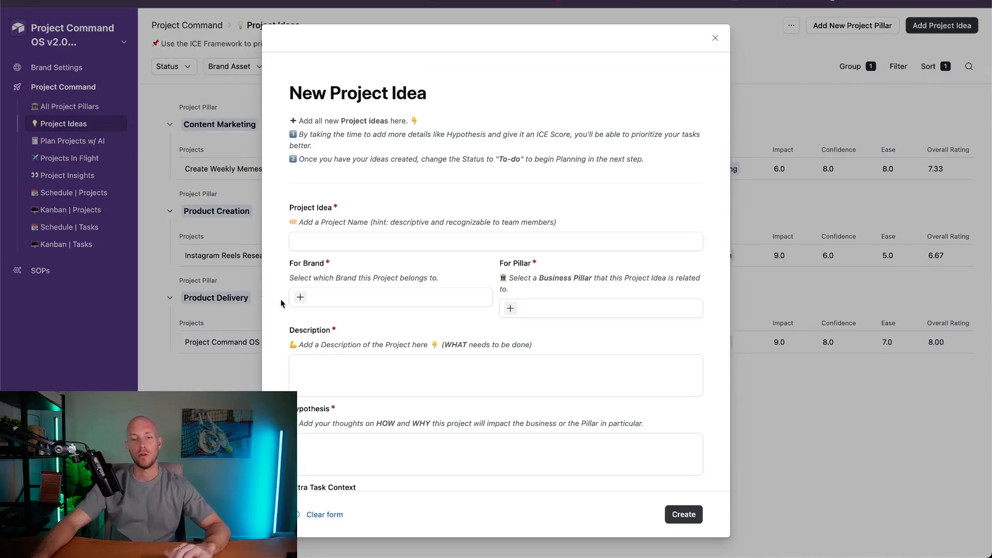
Look through the new project idea form's fields, including the Impact, Confidence and Ease ratings
scroll(369, 105, down, 2)
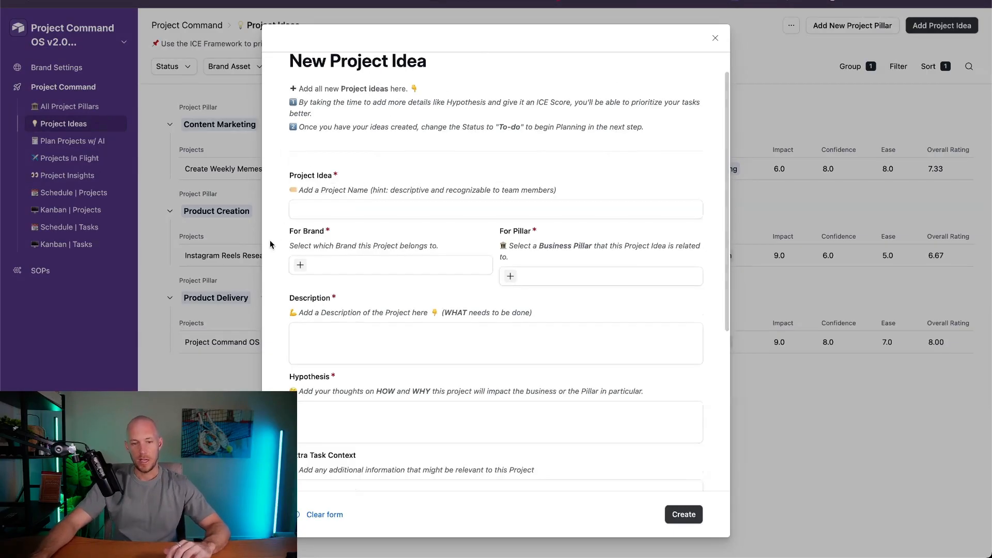
scroll(667, 282, down, 5)
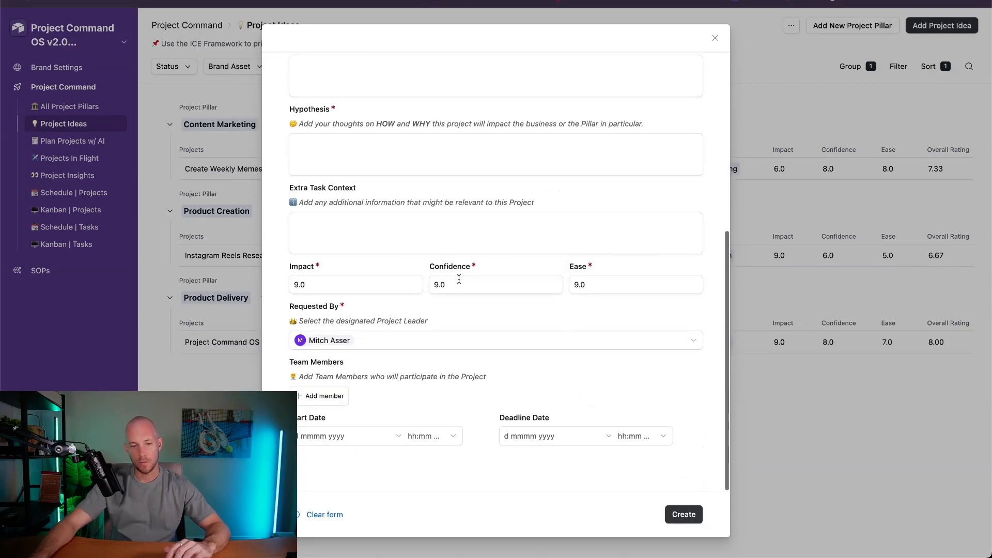
drag(290, 273, 443, 275)
double_click(292, 268)
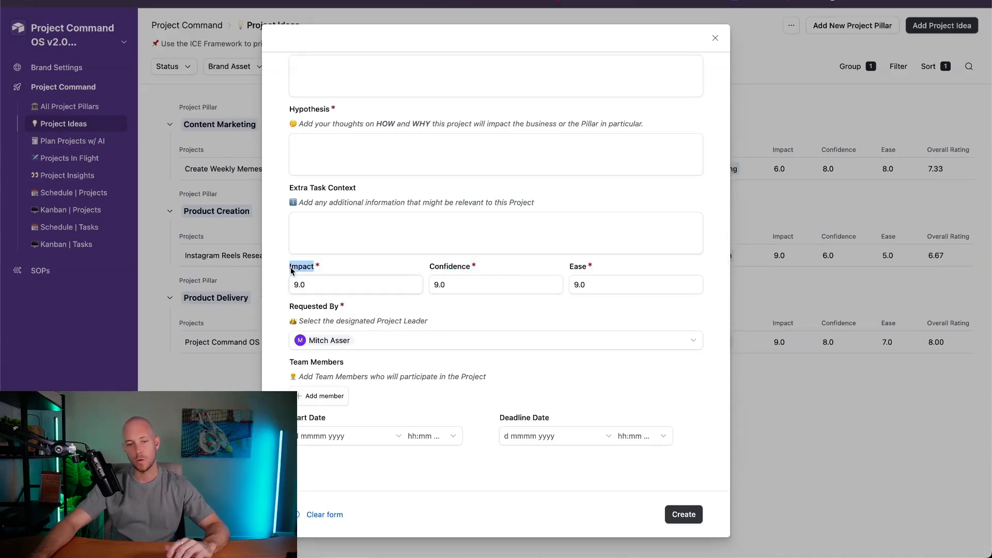
double_click(449, 265)
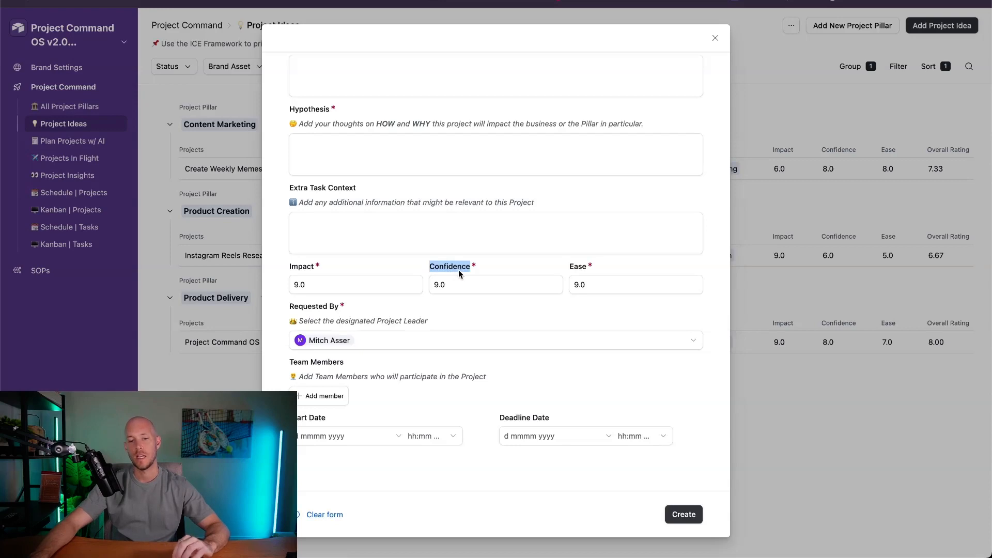
double_click(579, 267)
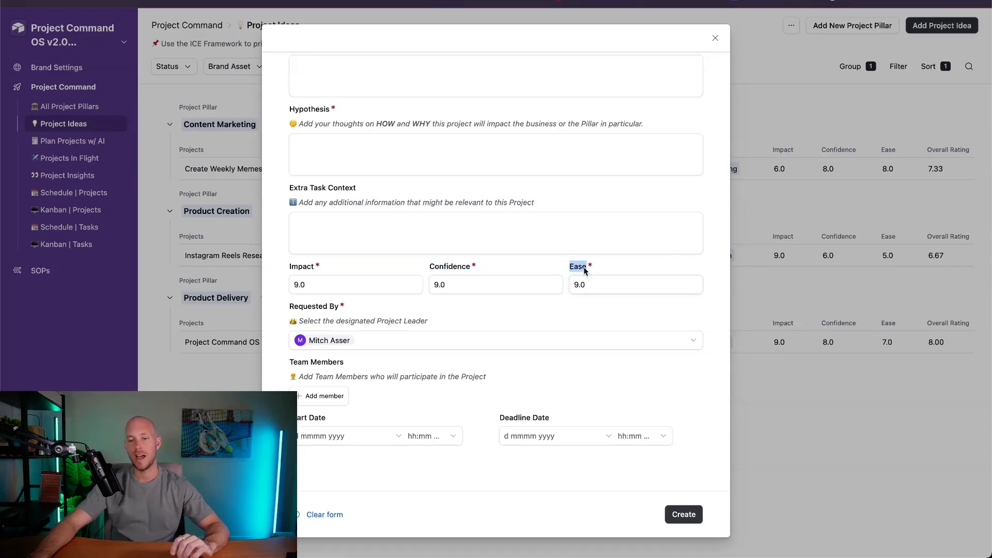
click(633, 267)
scroll(405, 314, up, 10)
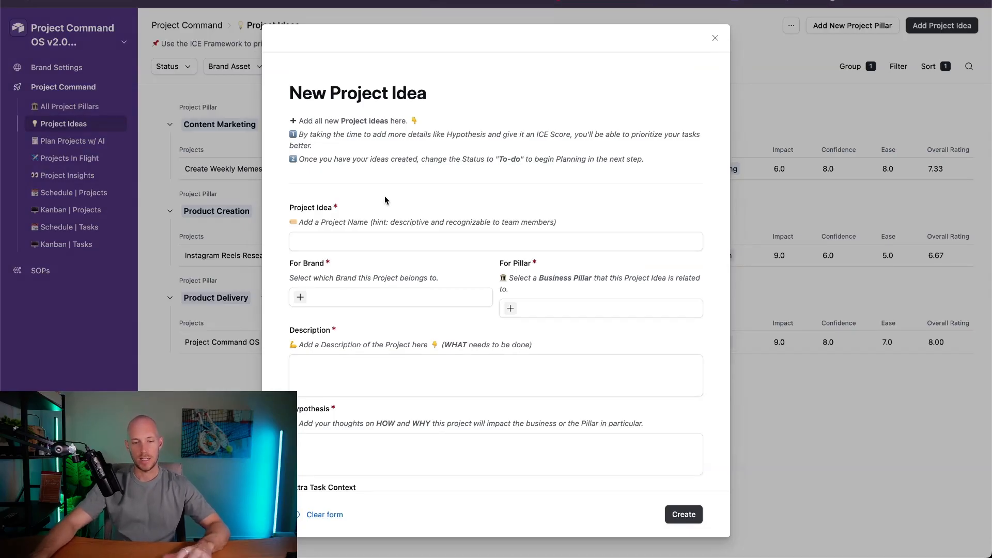
Name the project idea "AI Tube Kit - Product Launch"
click(369, 239)
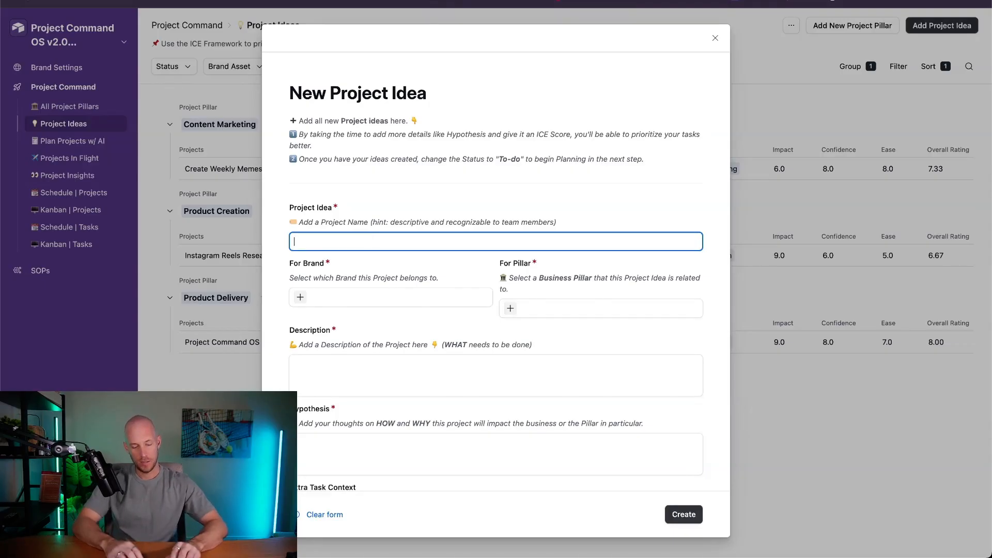
text(AI Tube Kit - )
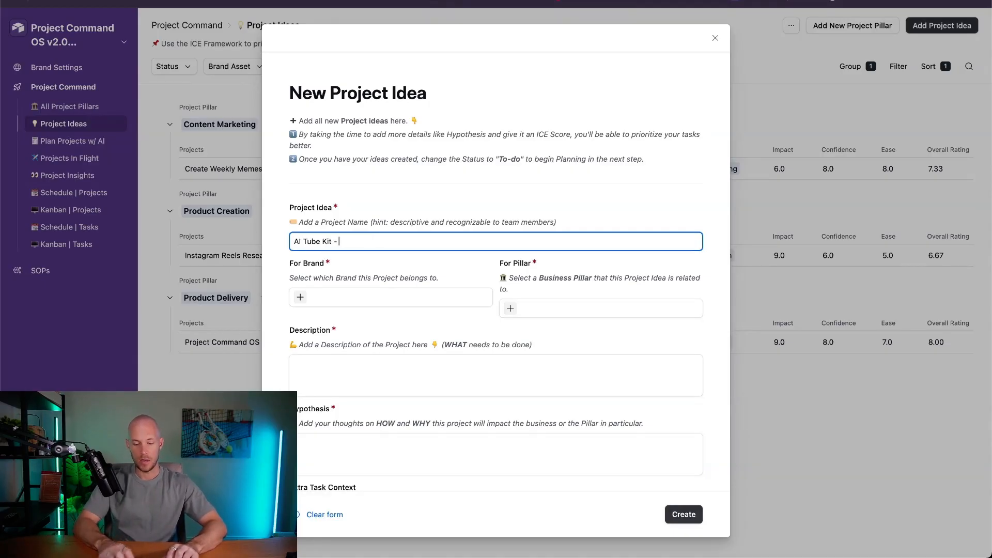
text(Product Launch)
key(BackSpace)
key(BackSpace)
key(BackSpace)
key(BackSpace)
key(BackSpace)
key(BackSpace)
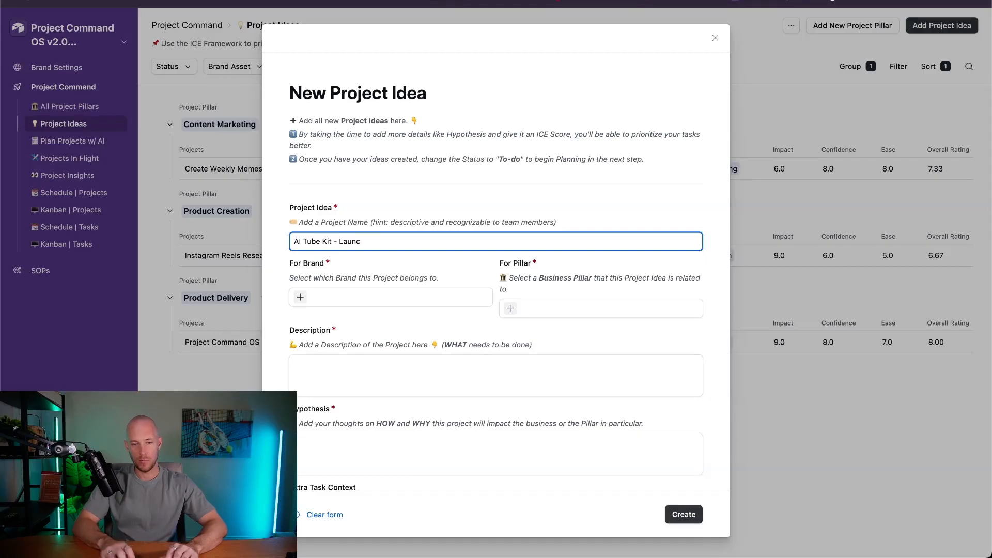
text(Product Launch)
triple_click(327, 242)
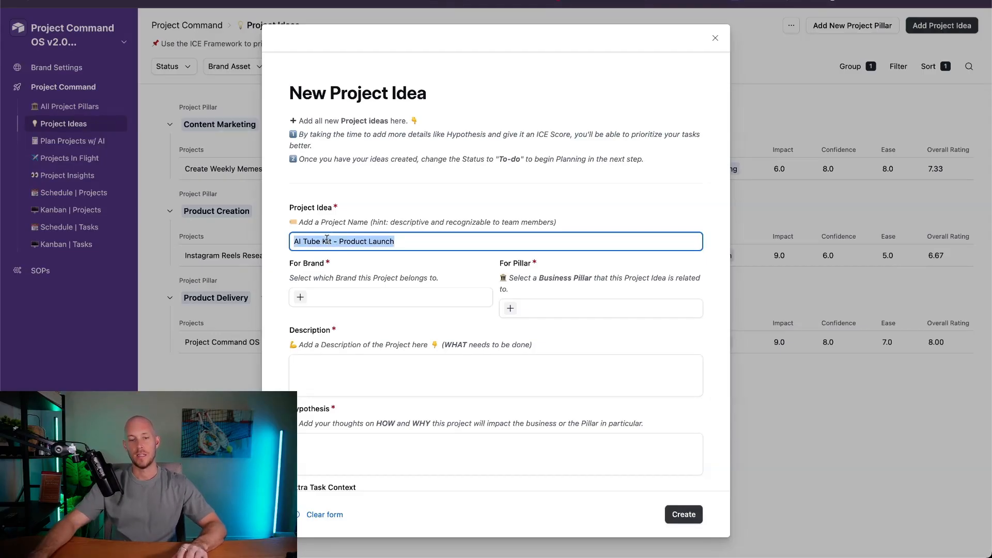
click(316, 269)
Assign the project idea to the BigMoves brand and the Product Creation pillar
click(301, 299)
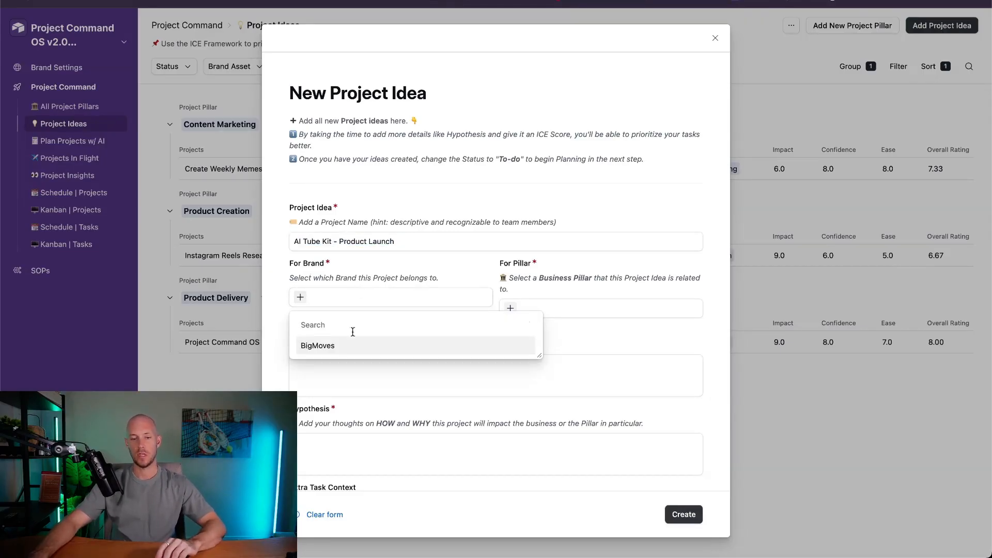
click(343, 350)
click(510, 308)
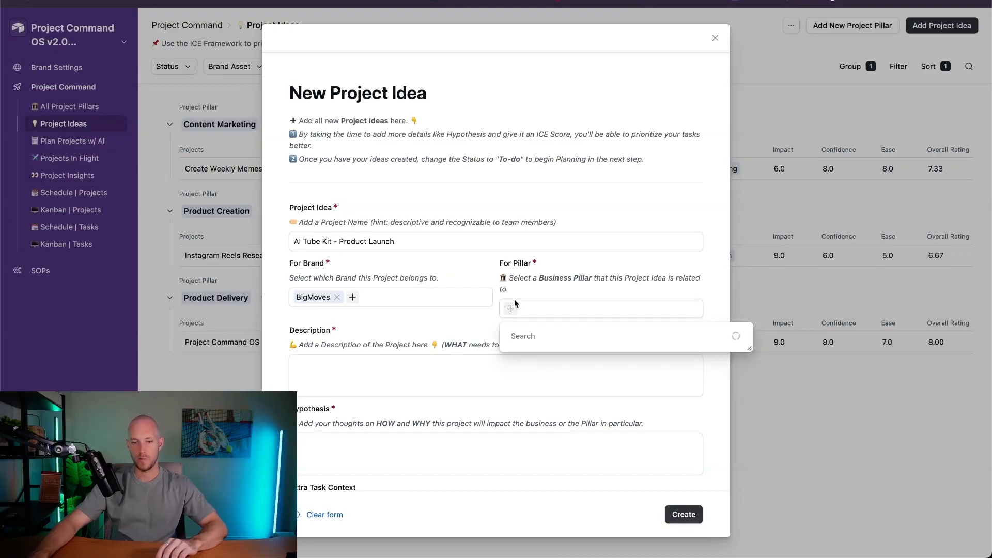
click(550, 429)
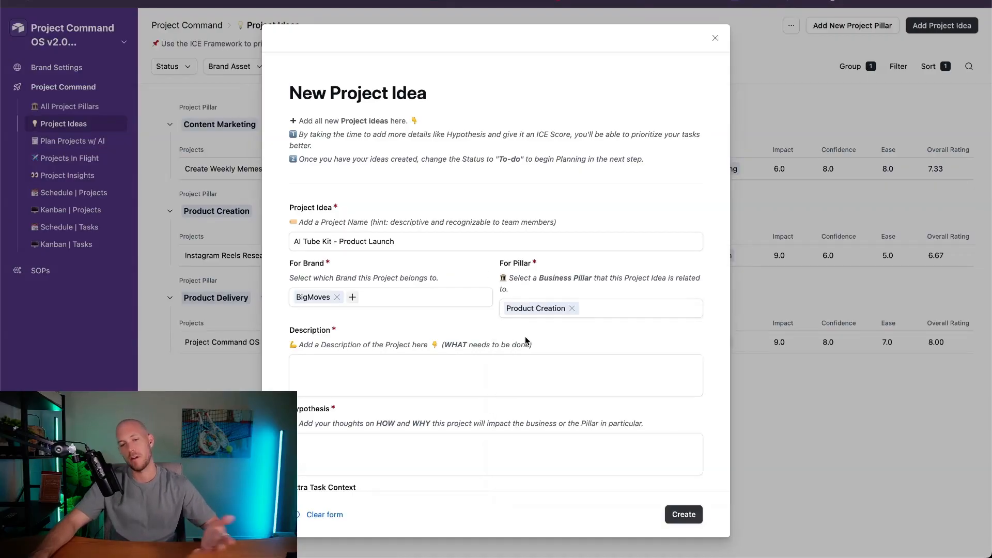
Fill in the description with an AI Tube Kit product overview and a launch list covering members area, marketing, website and Circle setup
scroll(319, 341, down, 3)
click(302, 268)
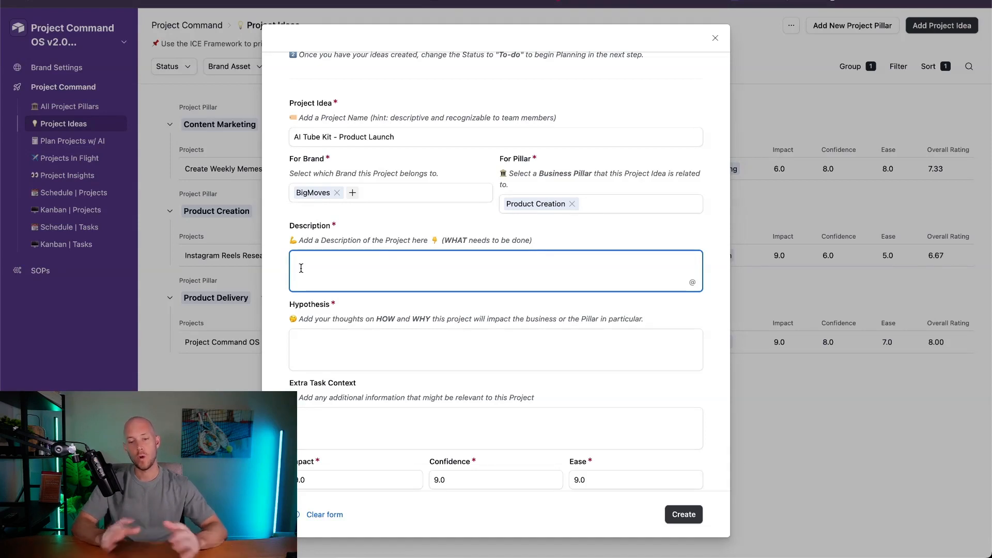
text(The AI Tube Kit is a new product we're launching. It features an Airtable template and Make.com automations. It helps YouTubers create content faster. It helps them create all youtube assets, turns the transcript into a blog post, automatically schedules the blog post, creates social media posts from the transcript, creates carousels from the transcript, creates reels scripts from the transcript, and has a dashboard to post to social media and all of the design templates from Canva.  We need to plan out the launch: - get members area ready with all templates and training video - all marketing for the launch including youtube video series - setting up of the products on the website and inside circle - and anything else that we require for a successful launch.)
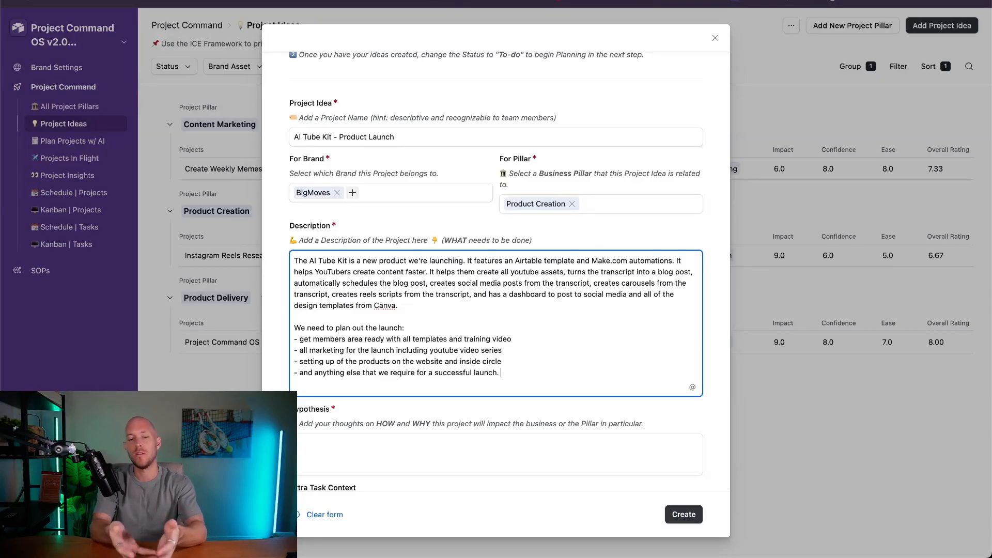
Enter the hypothesis "This will be a great product for our audience. It will help drive sales and be an important part of the business."
scroll(339, 309, down, 5)
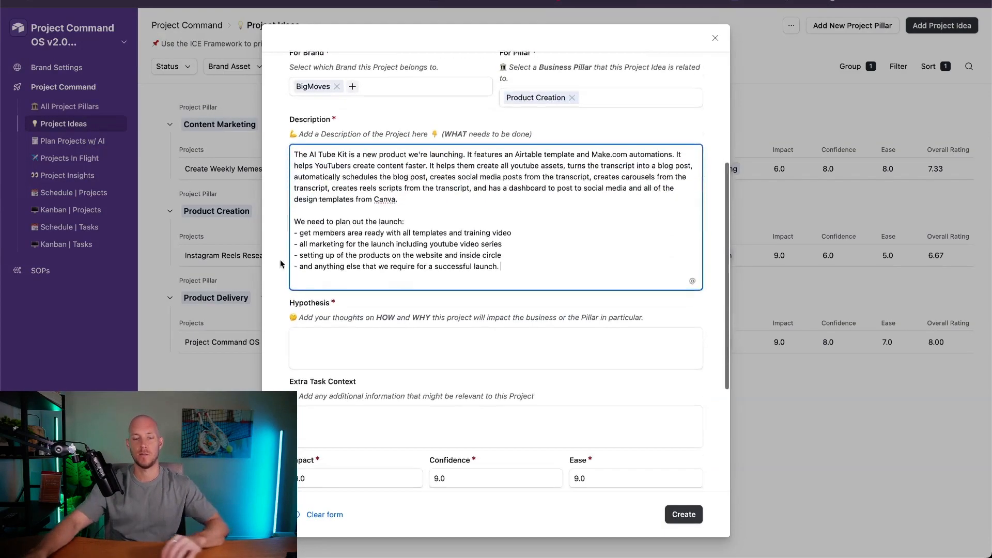
click(339, 309)
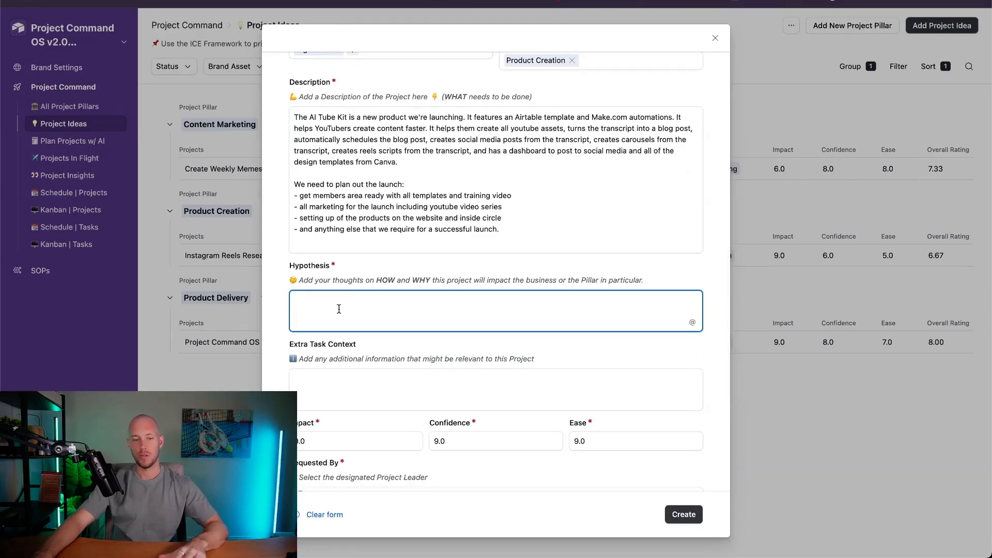
click(375, 277)
click(356, 308)
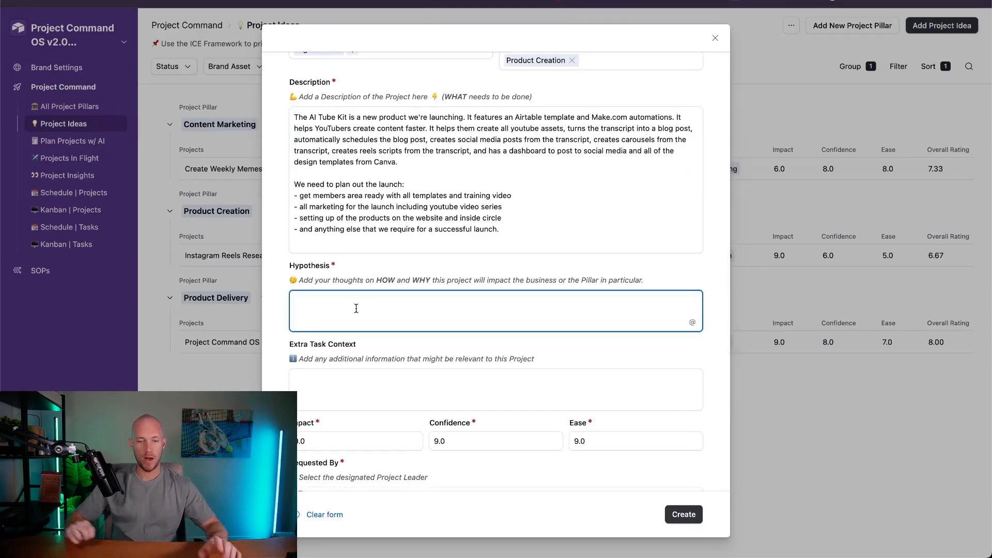
text(This wi)
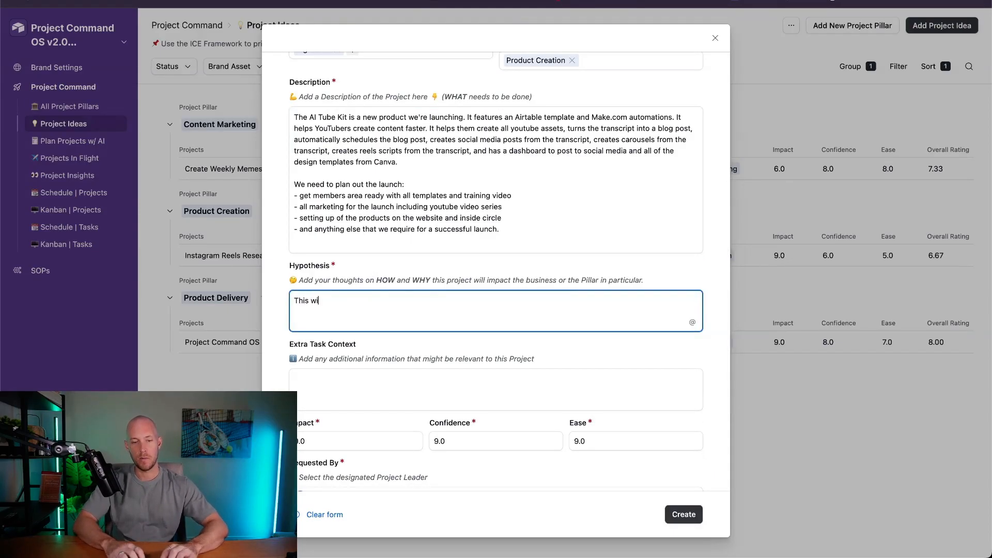
text(ll be a great product for our audience. It)
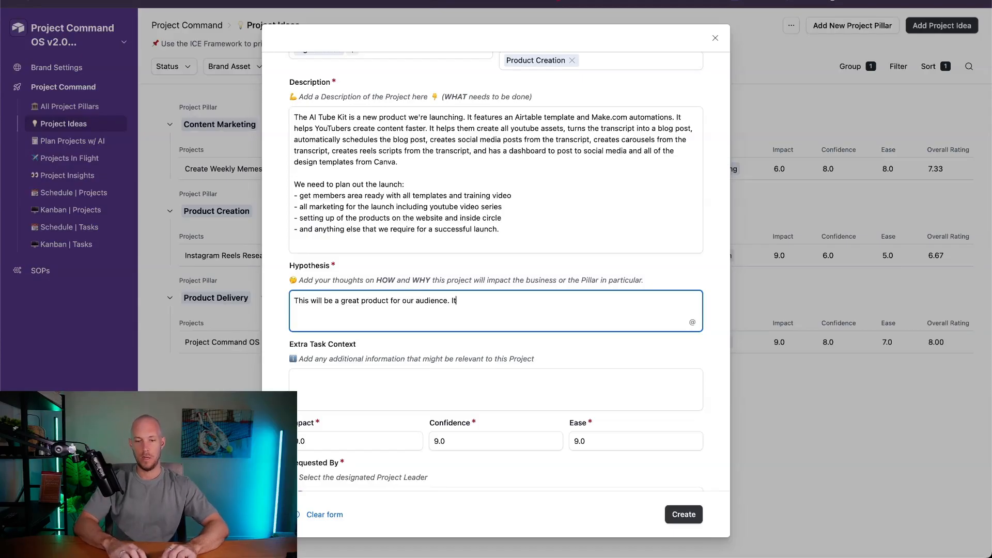
text( will help drive )
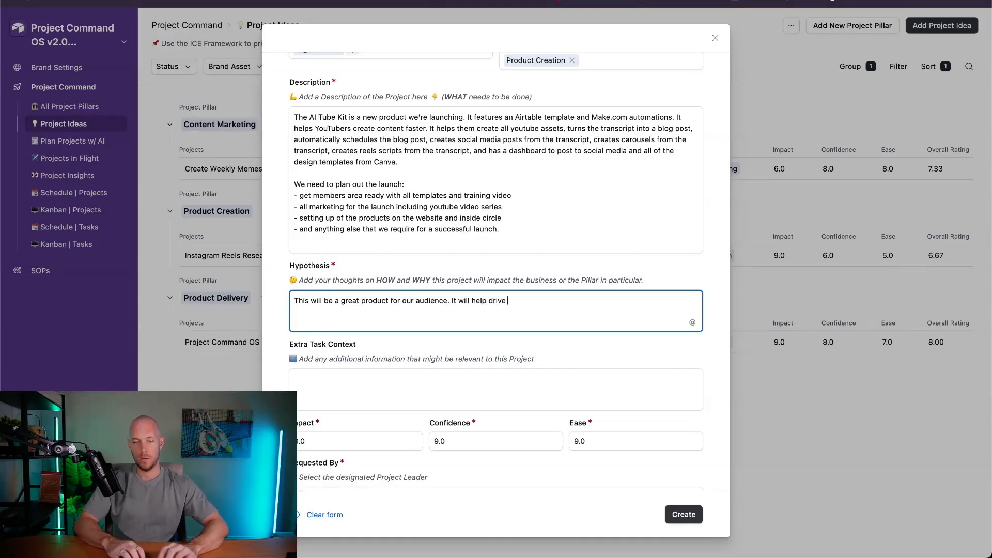
text(sales and be an important p)
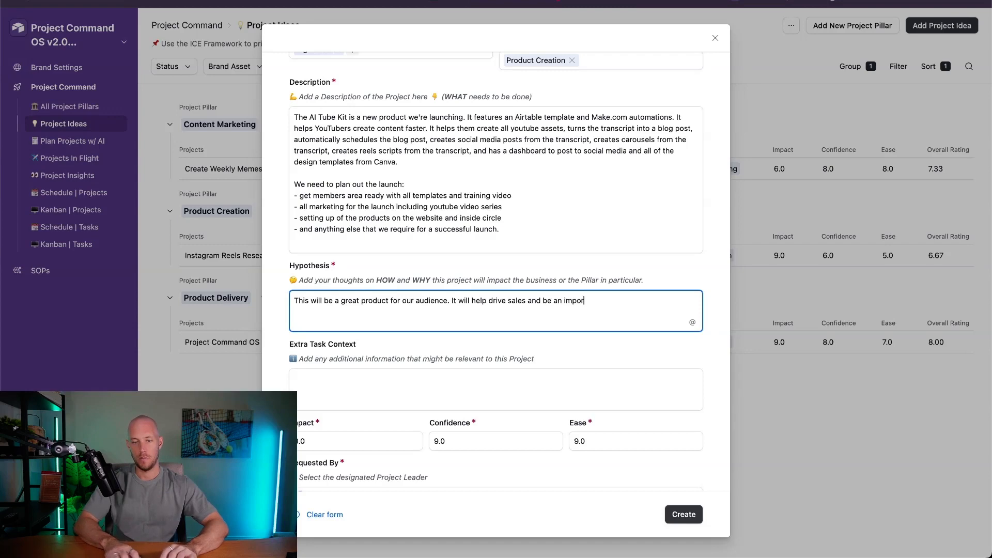
text(art of the business.)
Review the entered description and hypothesis, and examine the optional Extra Task Context field
click(321, 354)
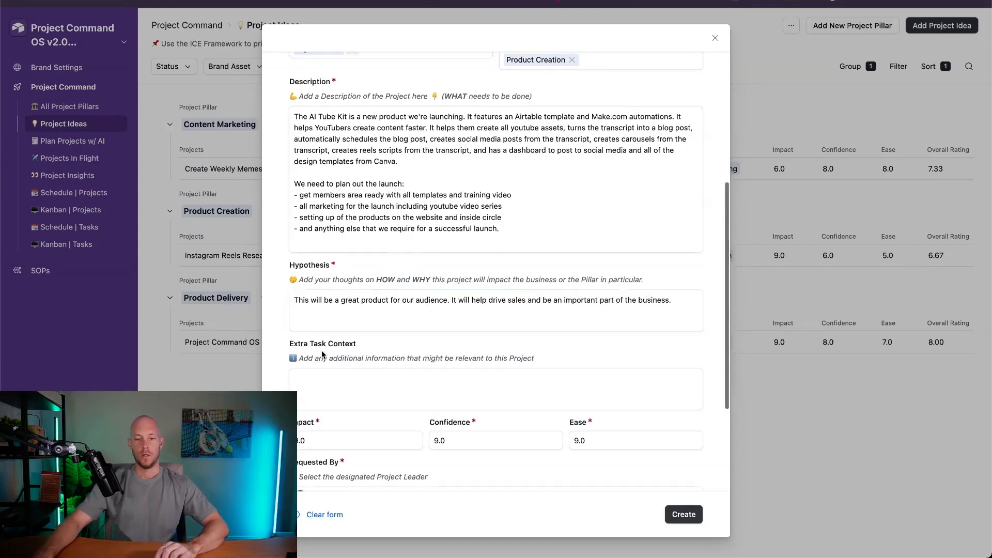
scroll(330, 341, down, 2)
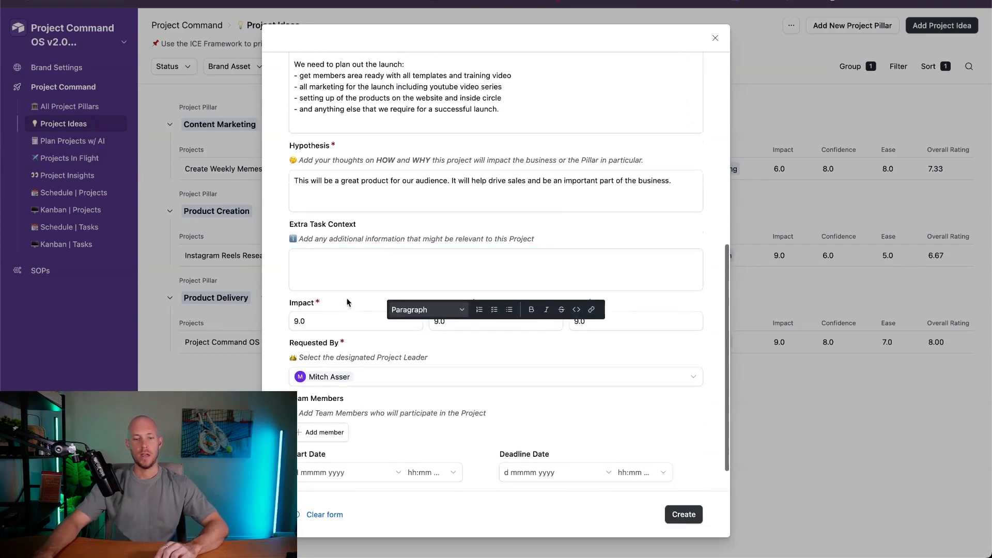
double_click(348, 301)
scroll(398, 230, up, 3)
click(418, 212)
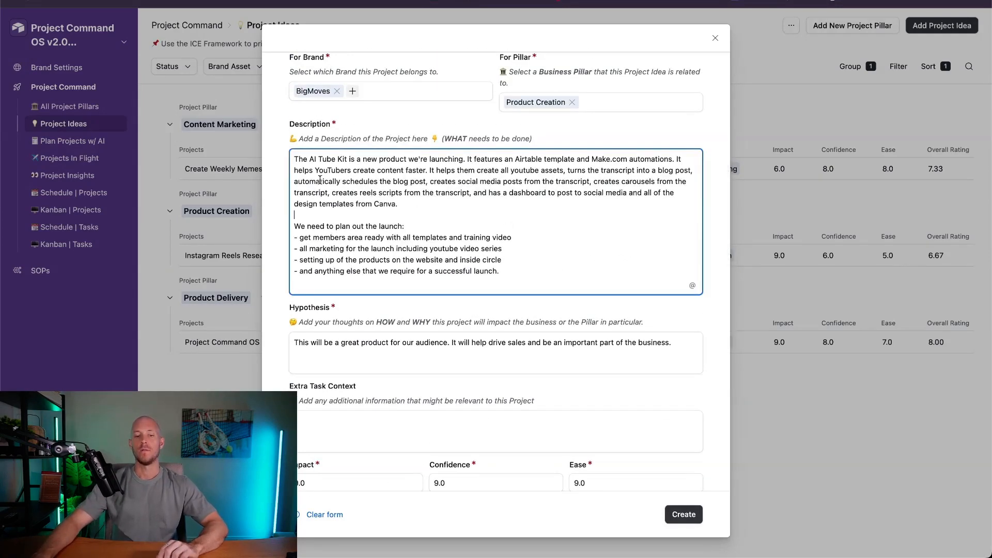
scroll(327, 220, down, 4)
click(324, 229)
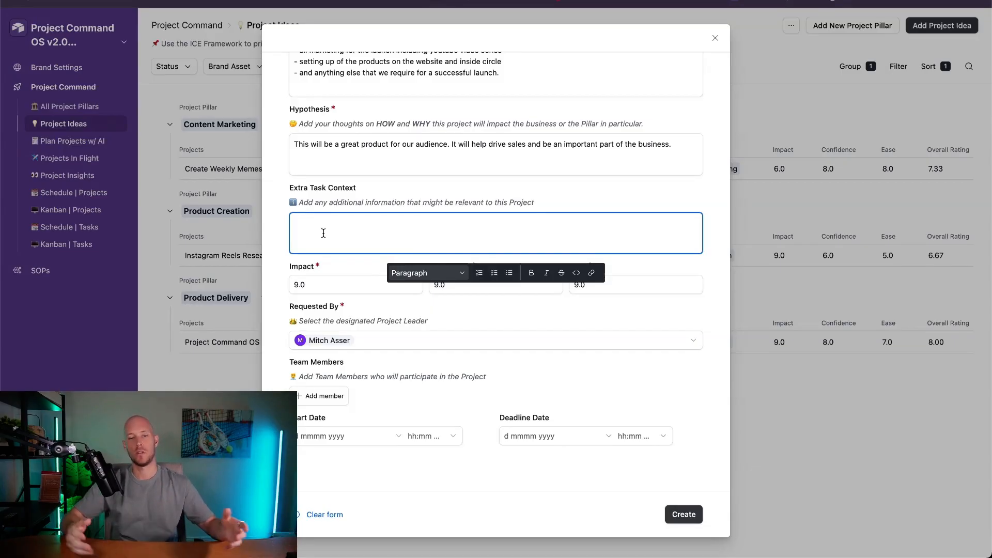
click(555, 203)
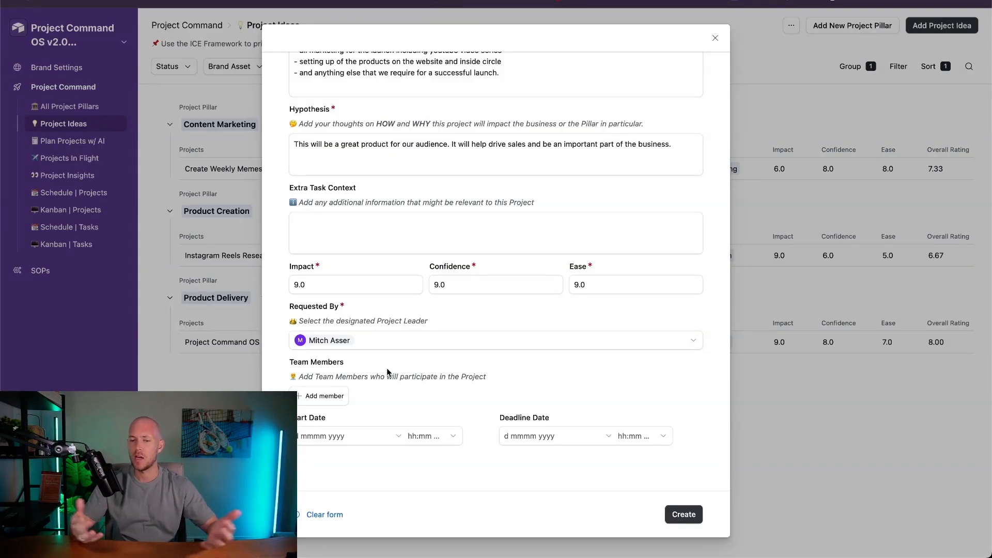
Add four team members to the project: the CEO, the Admin and the two Engineering members
click(336, 397)
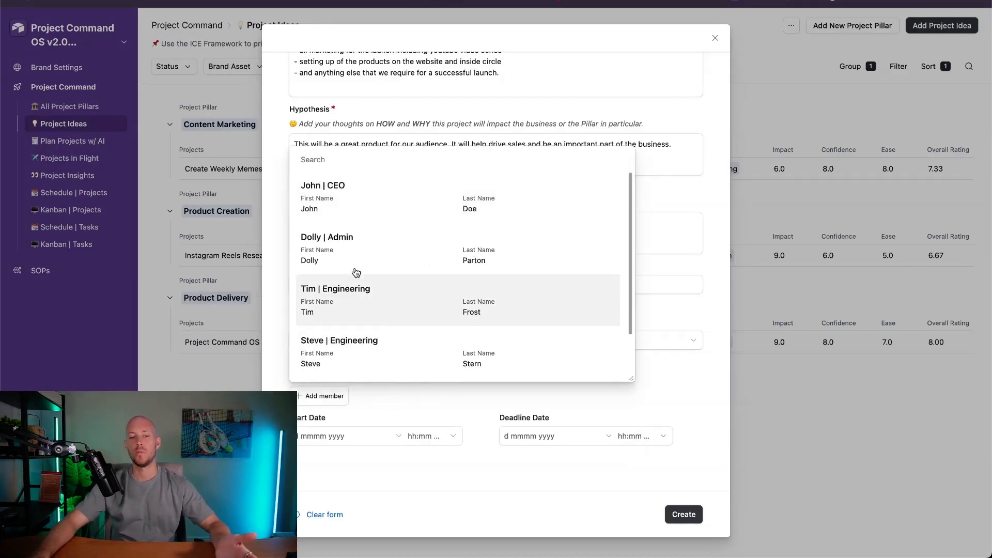
click(346, 197)
scroll(358, 448, down, 2)
click(330, 396)
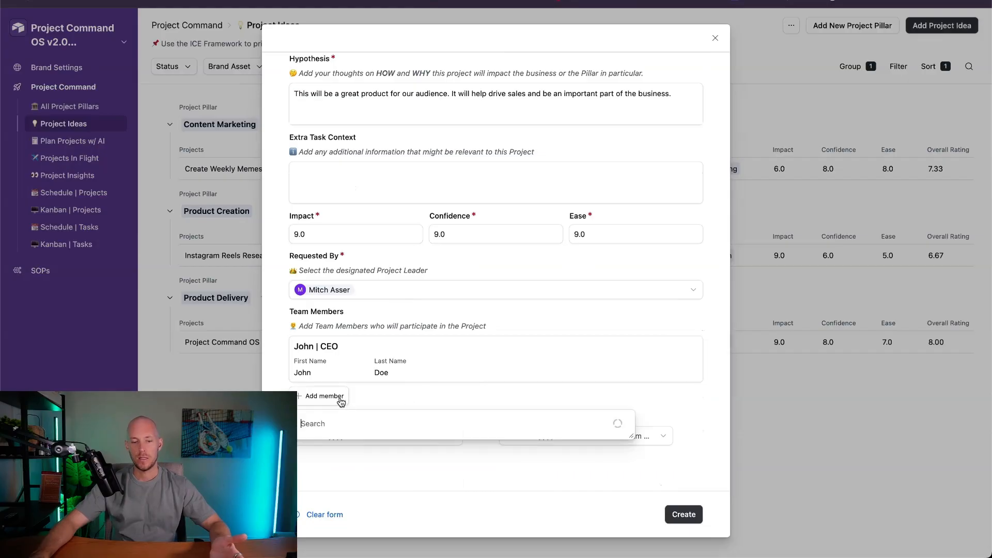
click(367, 216)
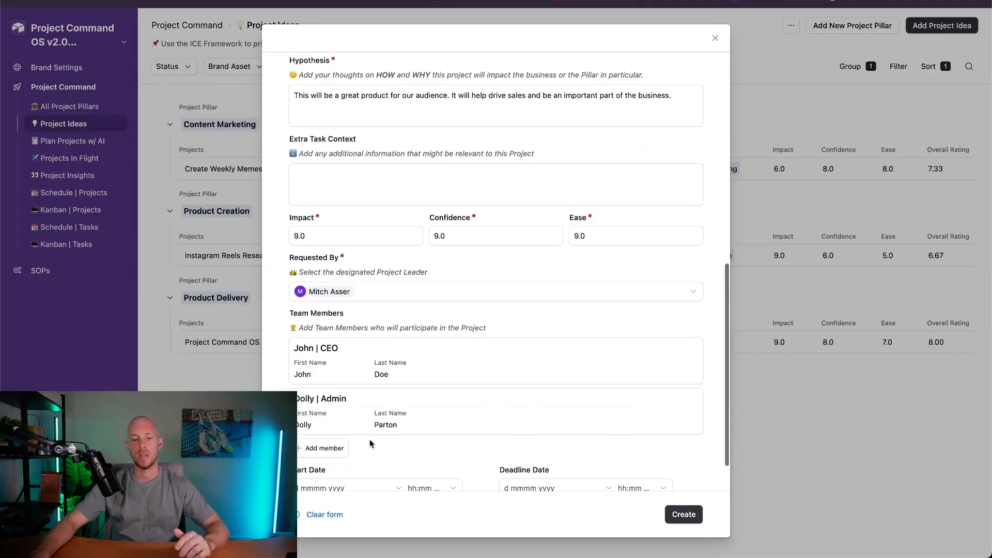
scroll(362, 429, down, 2)
click(313, 397)
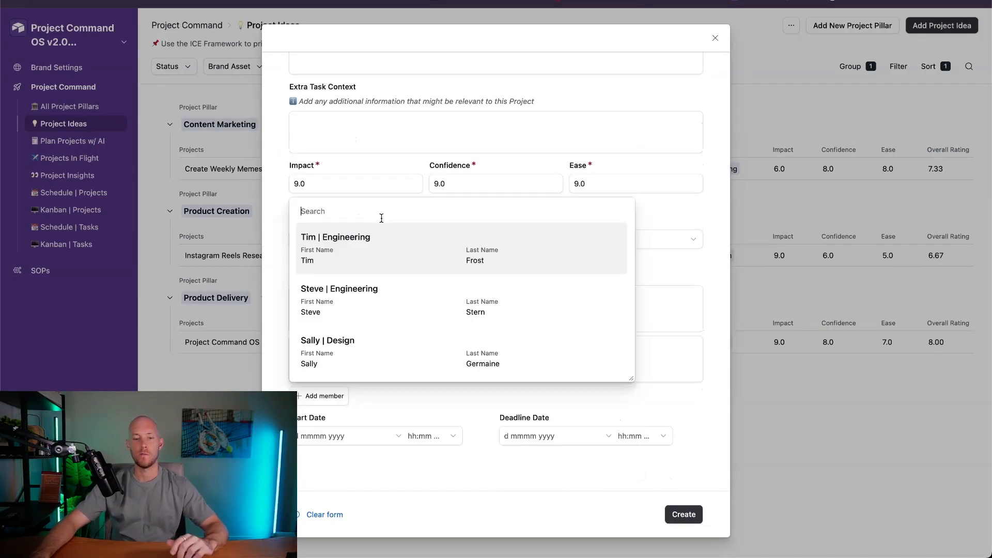
click(375, 255)
scroll(351, 331, down, 2)
click(327, 398)
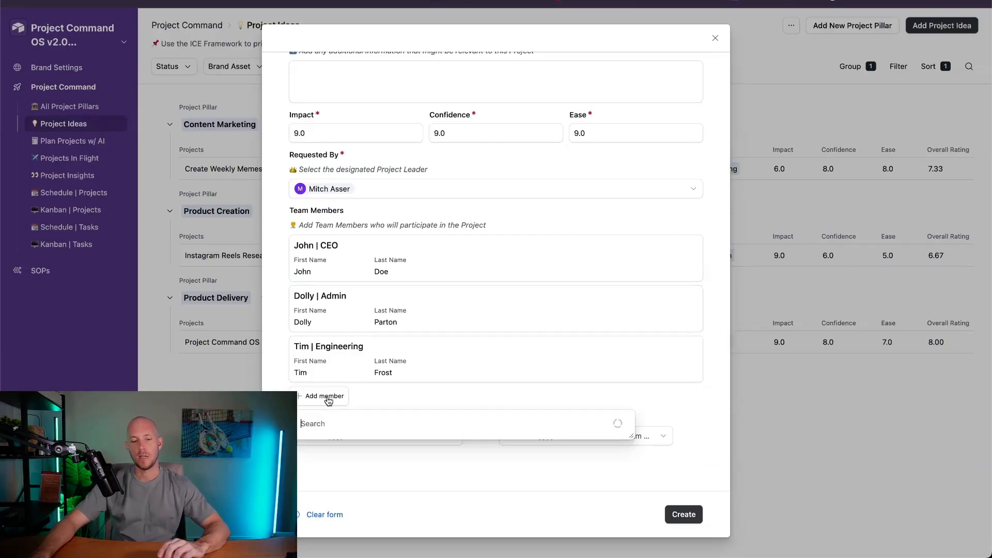
click(345, 486)
scroll(346, 439, down, 2)
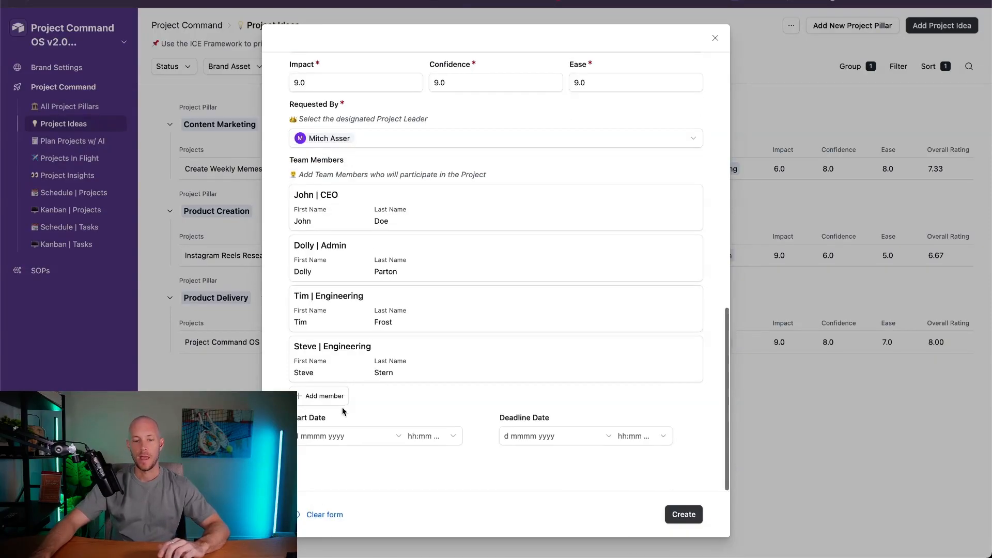
Add the Design team member to the project and set its start date to 12 May 2025
click(332, 399)
click(465, 449)
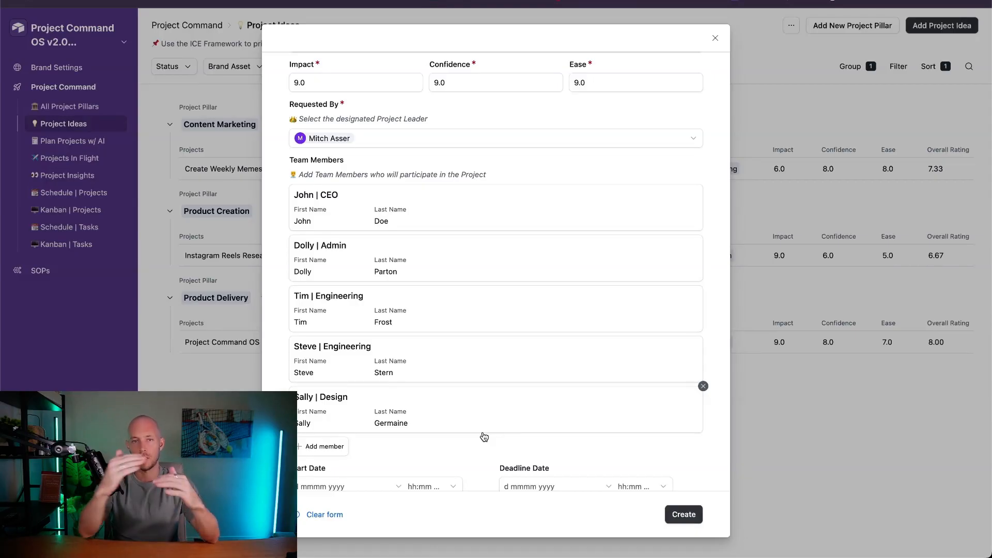
scroll(483, 439, down, 1)
click(456, 436)
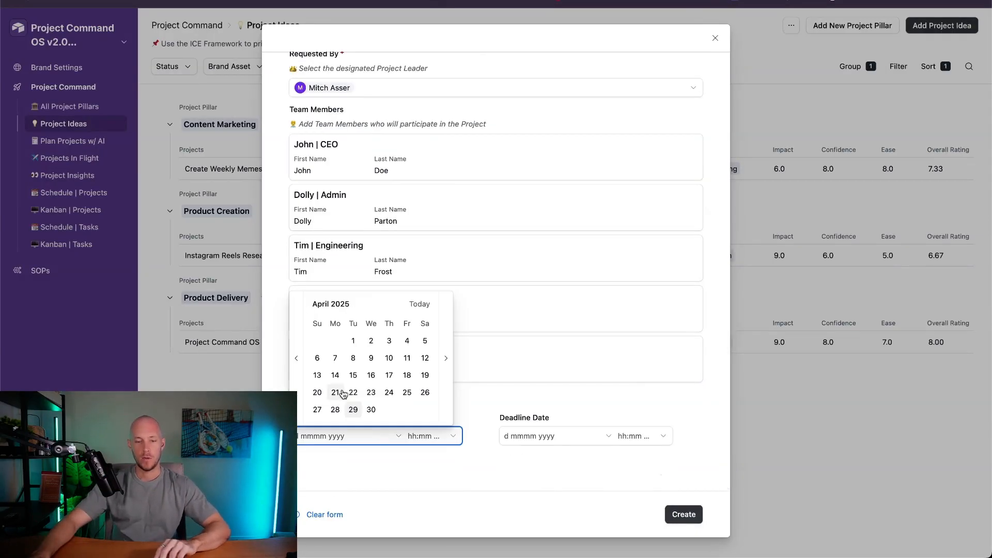
click(446, 355)
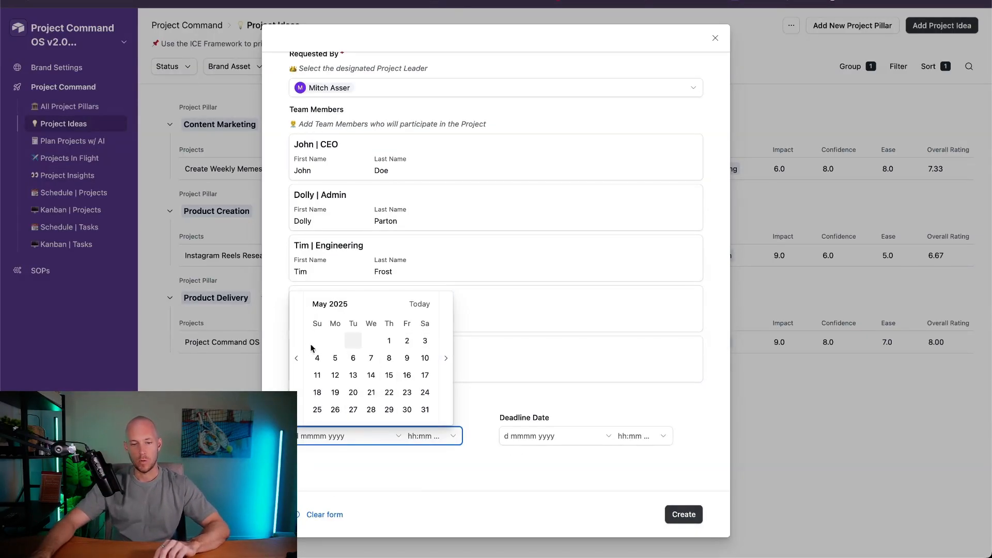
click(335, 375)
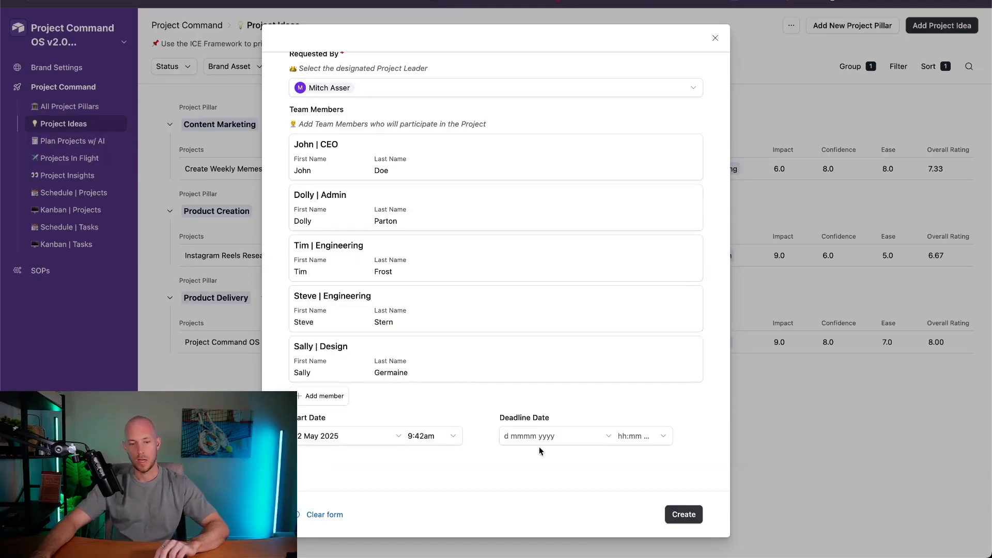
Set the deadline to 23 May 2025 at 5:30pm and create the project idea
click(562, 438)
click(656, 358)
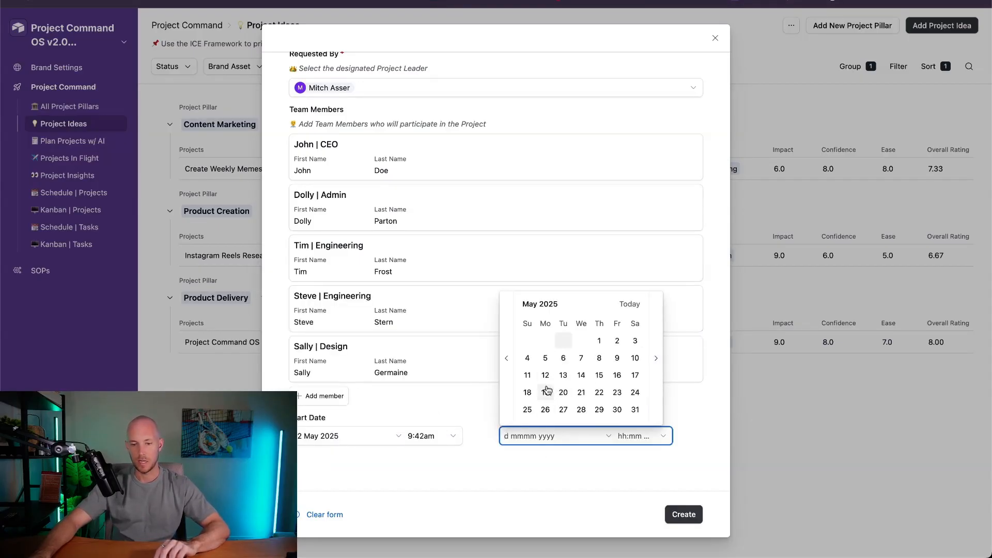
click(615, 393)
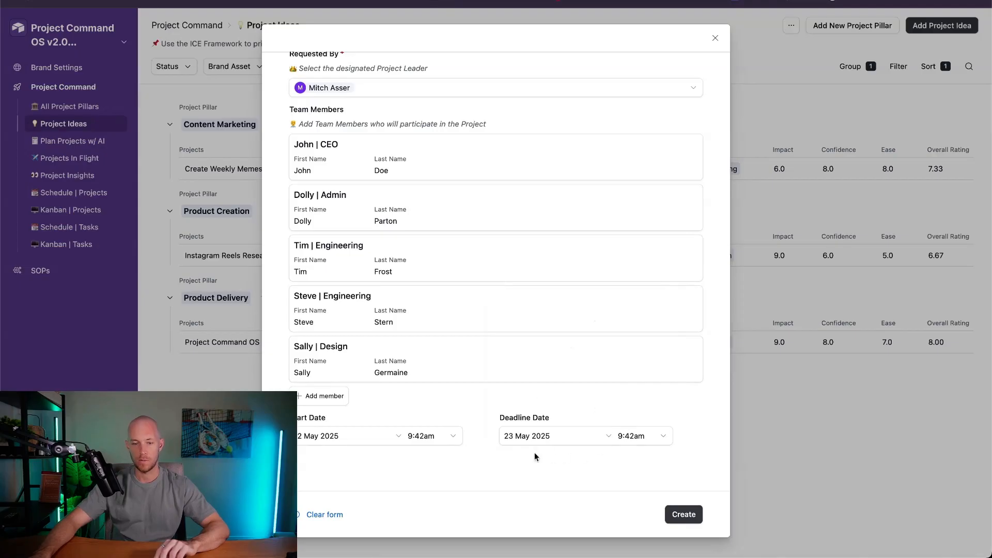
click(649, 436)
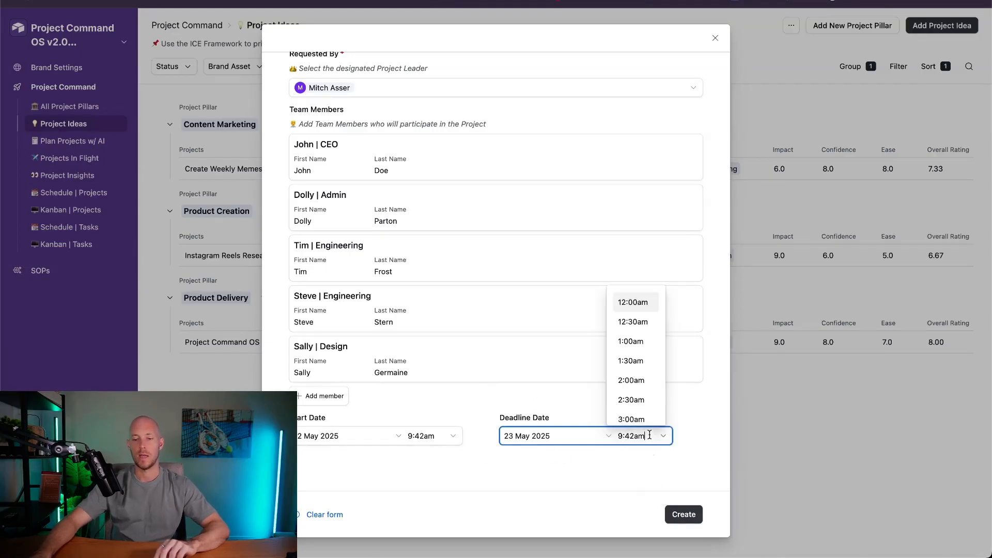
scroll(628, 382, down, 15)
scroll(631, 339, up, 3)
scroll(635, 340, up, 2)
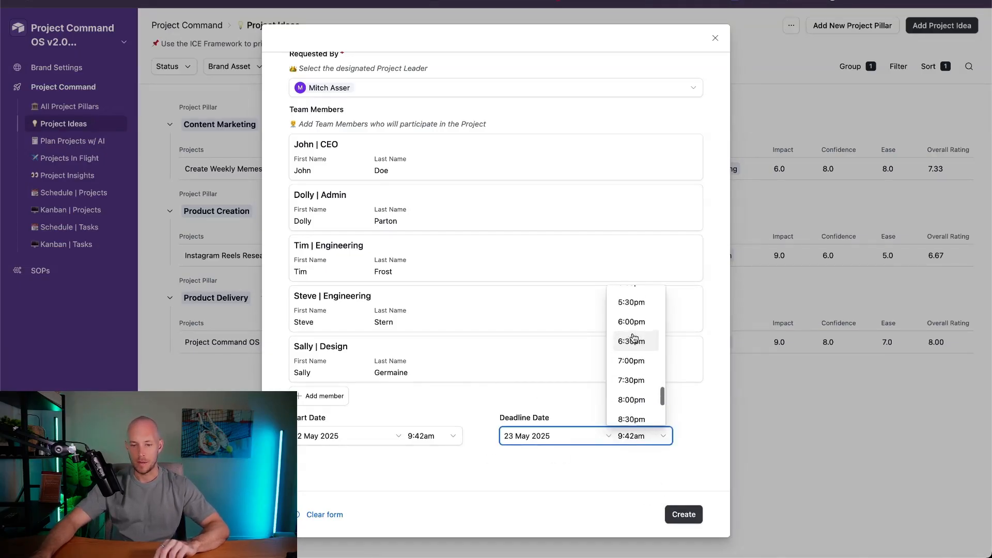
click(634, 340)
click(684, 515)
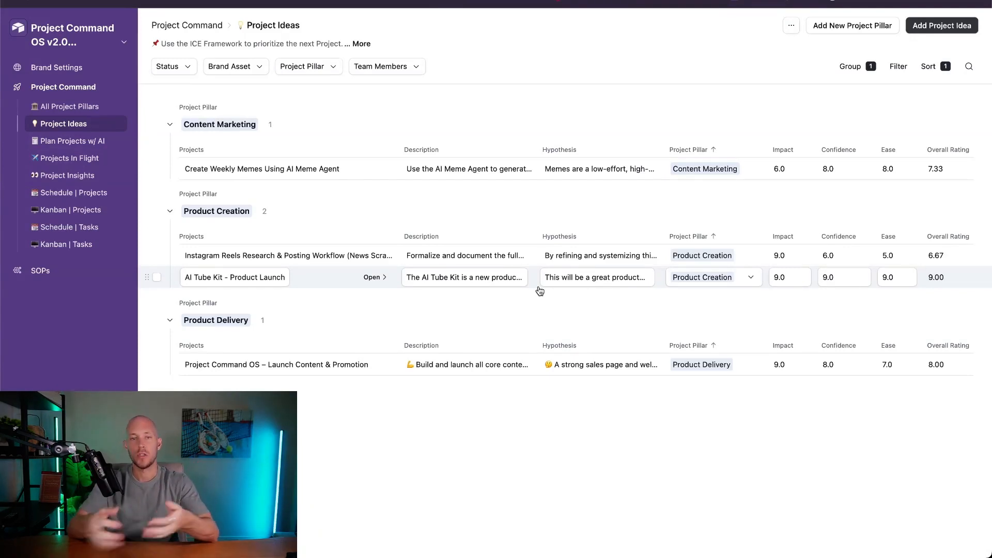
Examine the record of the project idea "Create Weekly Memes Using AI Meme Agent" and return to the Project Ideas list
click(372, 168)
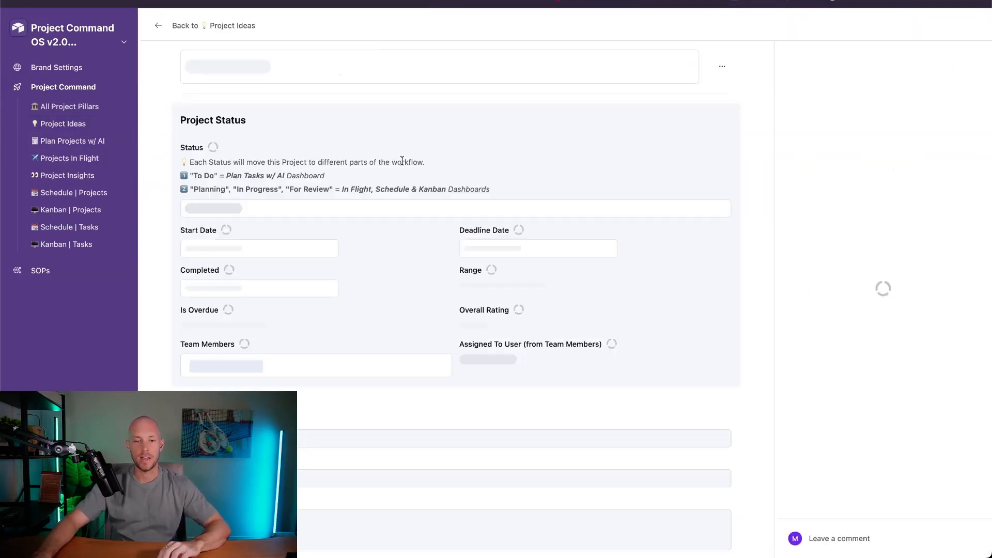
scroll(343, 281, down, 5)
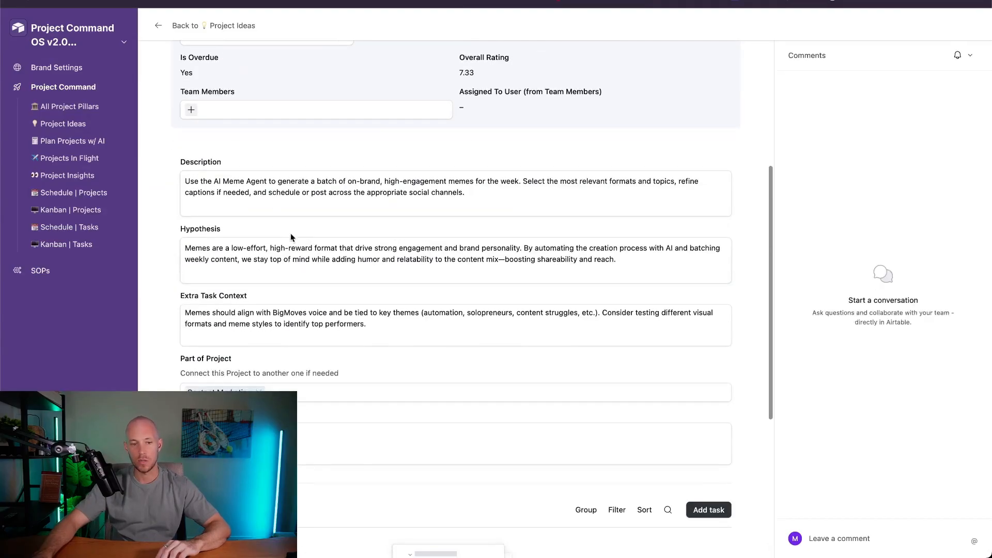
click(178, 26)
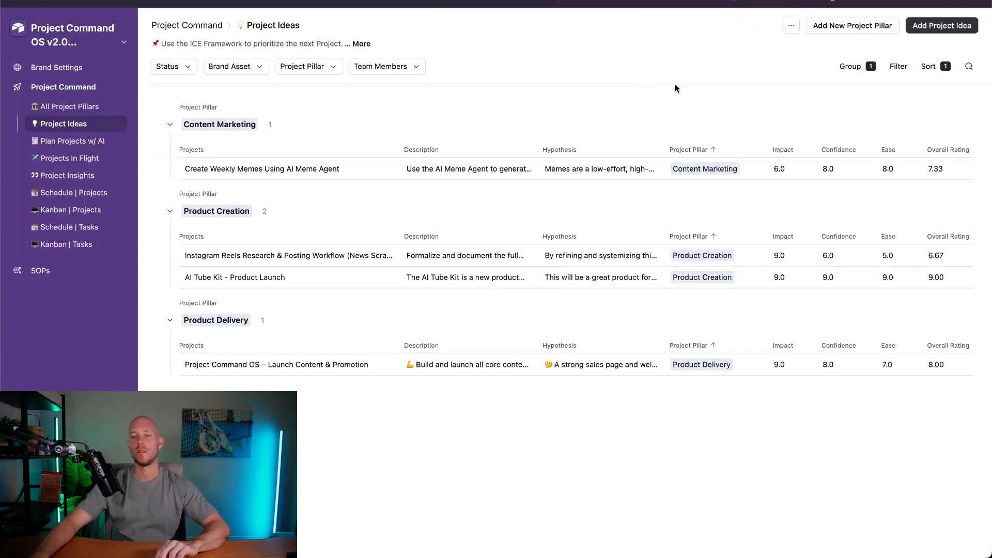
Open the Project Ideas page for editing and examine the list's rating columns and its sort settings
click(61, 36)
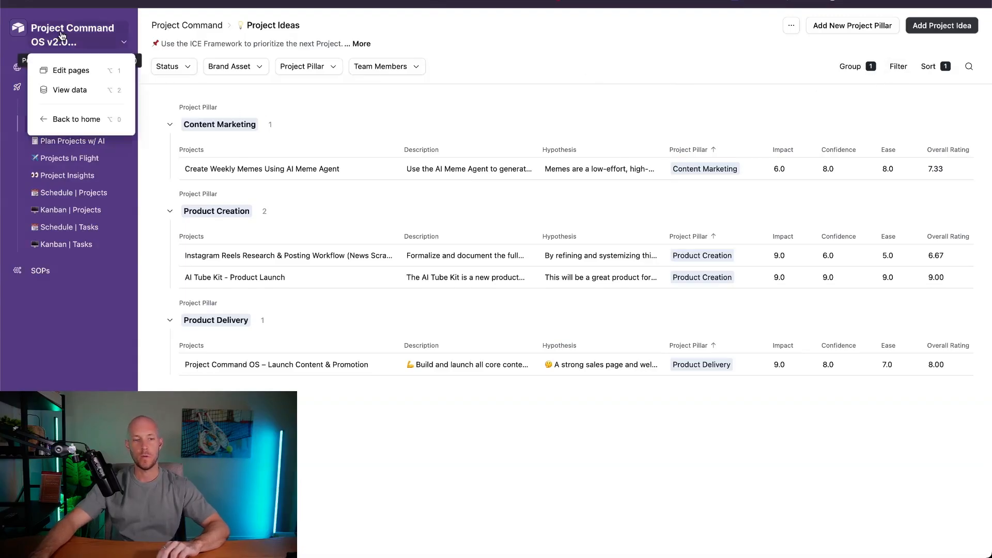
click(77, 76)
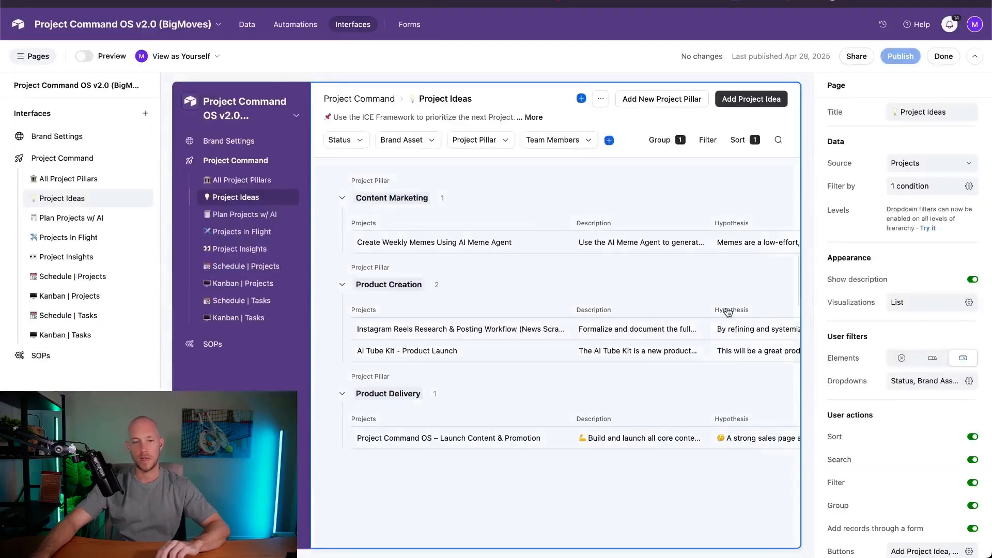
click(673, 181)
scroll(674, 181, right, 5)
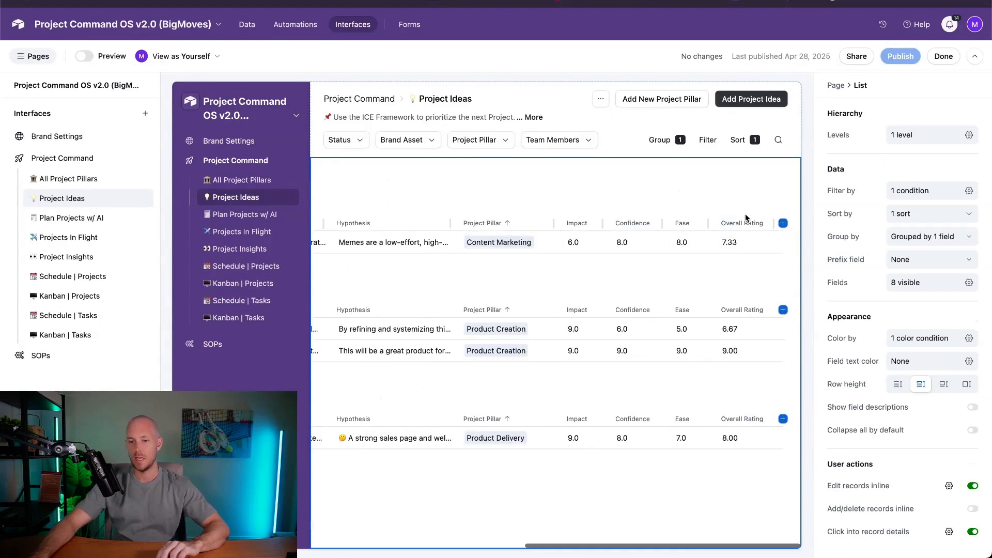
click(928, 214)
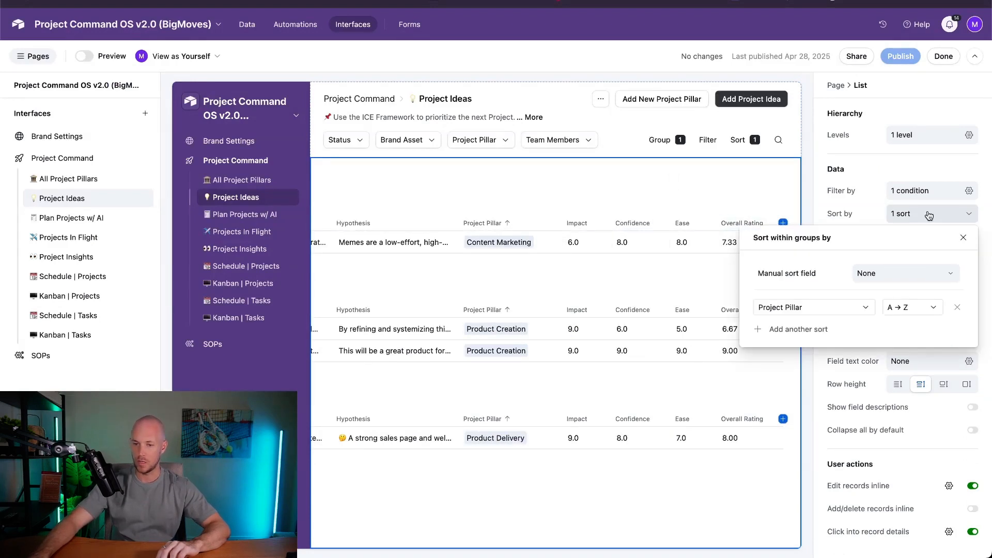
click(928, 214)
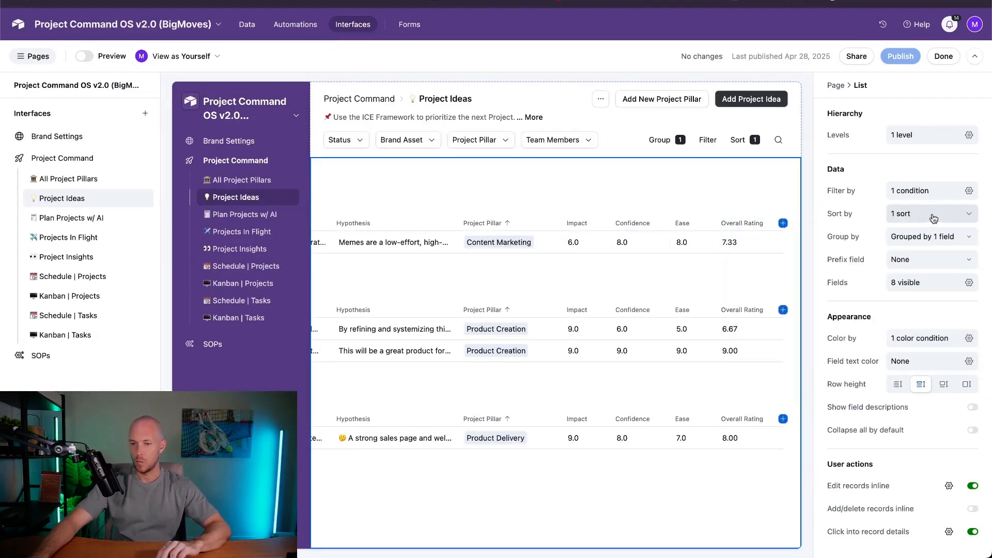
click(873, 220)
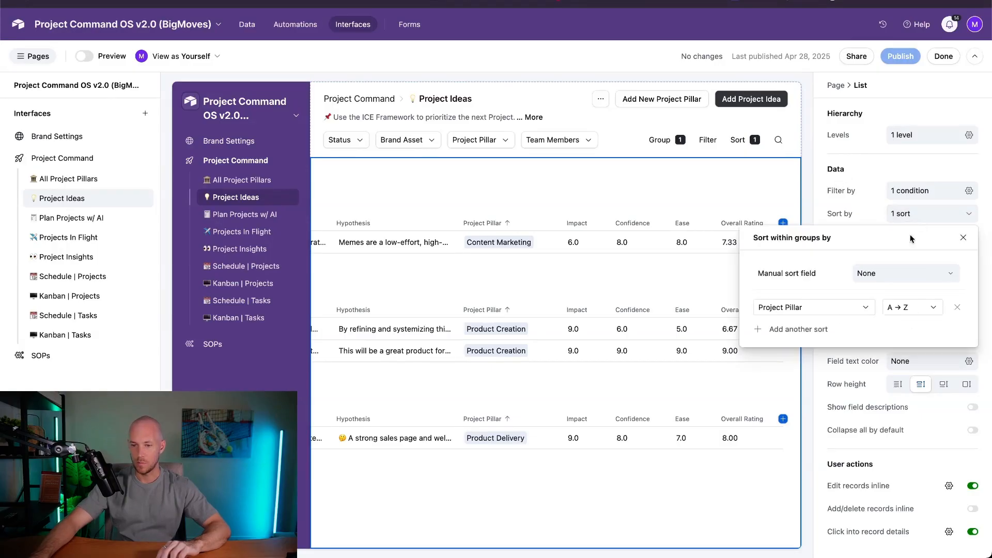
click(865, 217)
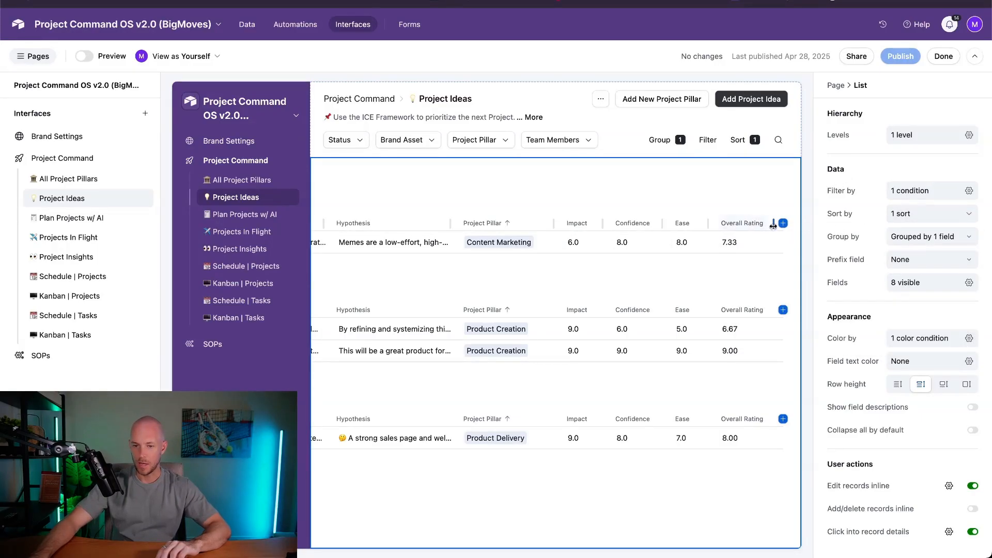
click(937, 134)
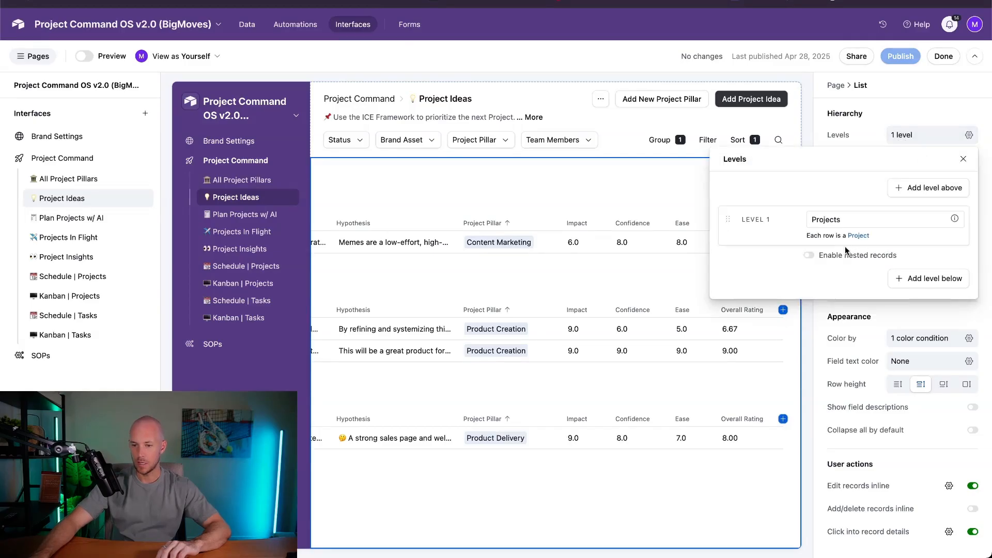
click(919, 279)
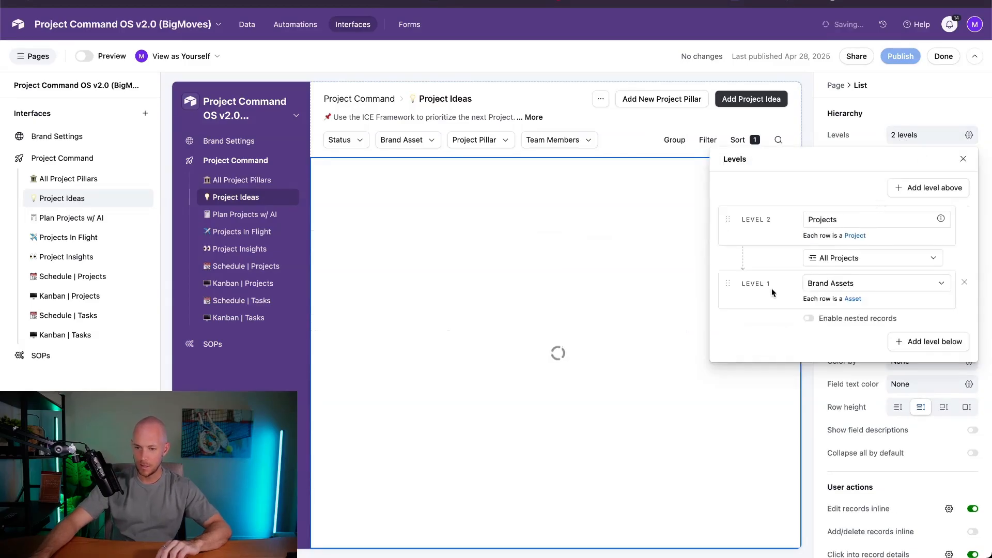
click(927, 289)
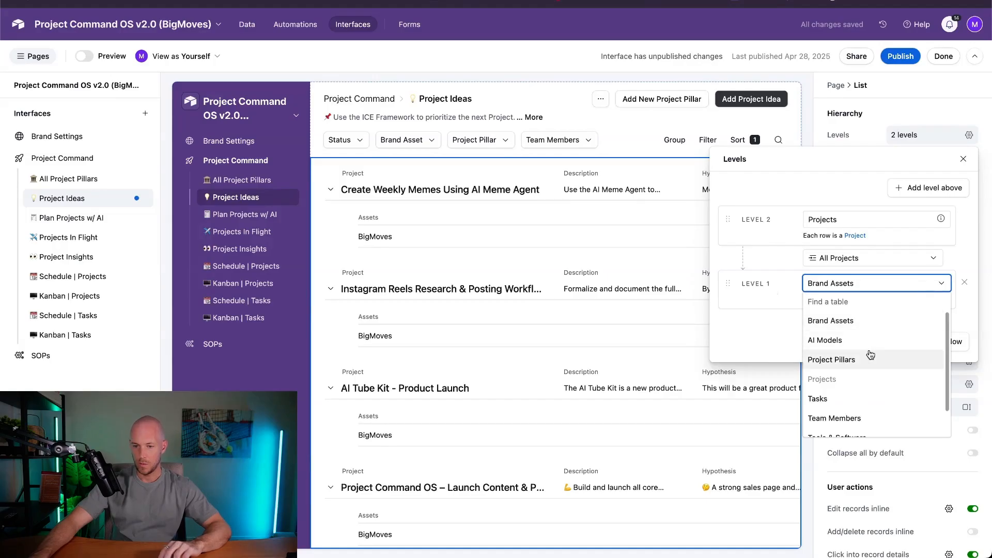
click(964, 282)
click(965, 282)
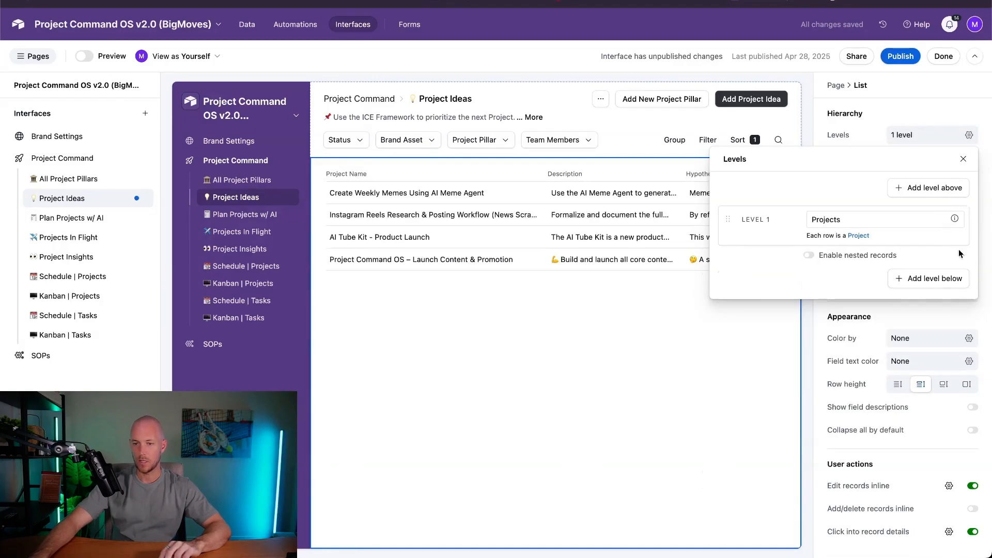
click(963, 159)
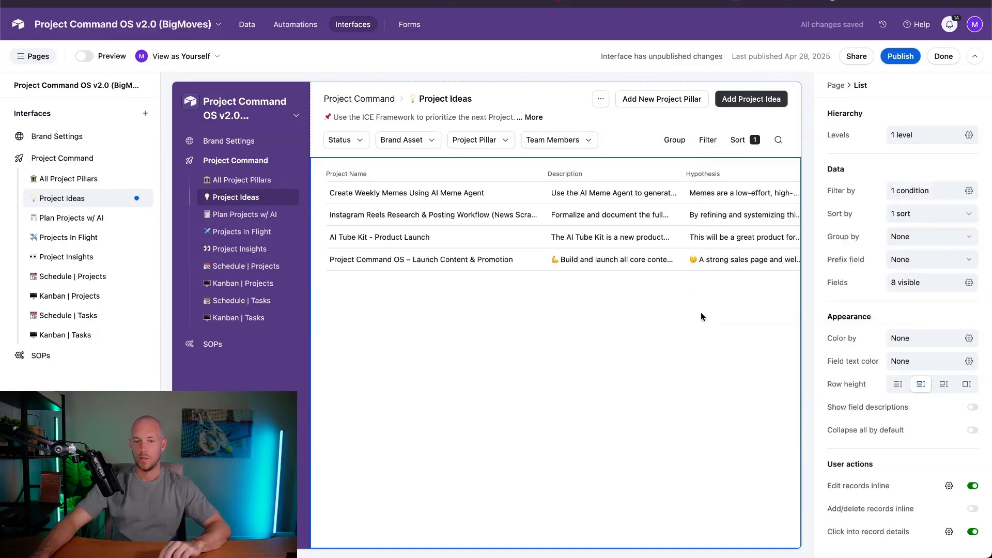
Sort the project ideas within their pillar groups by Overall Rating in descending order
click(899, 213)
click(899, 214)
click(899, 215)
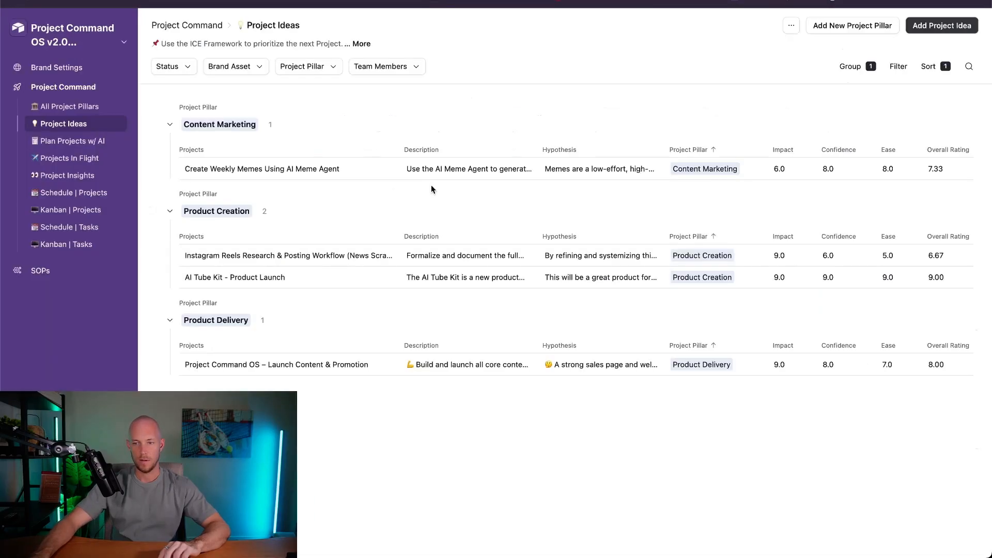
click(957, 240)
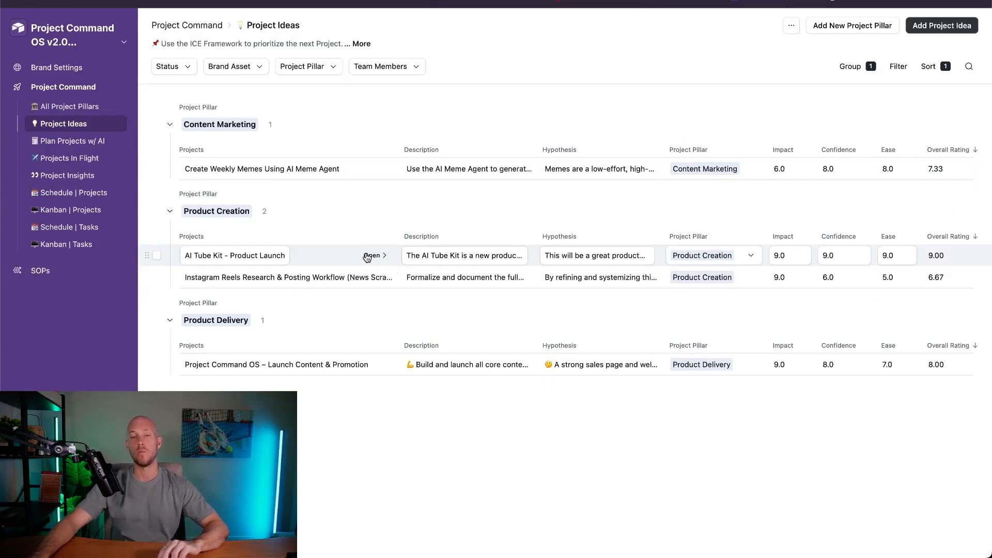
Set the status of the AI Tube Kit - Product Launch project to "to do" and go to Plan Projects w/ AI
click(371, 255)
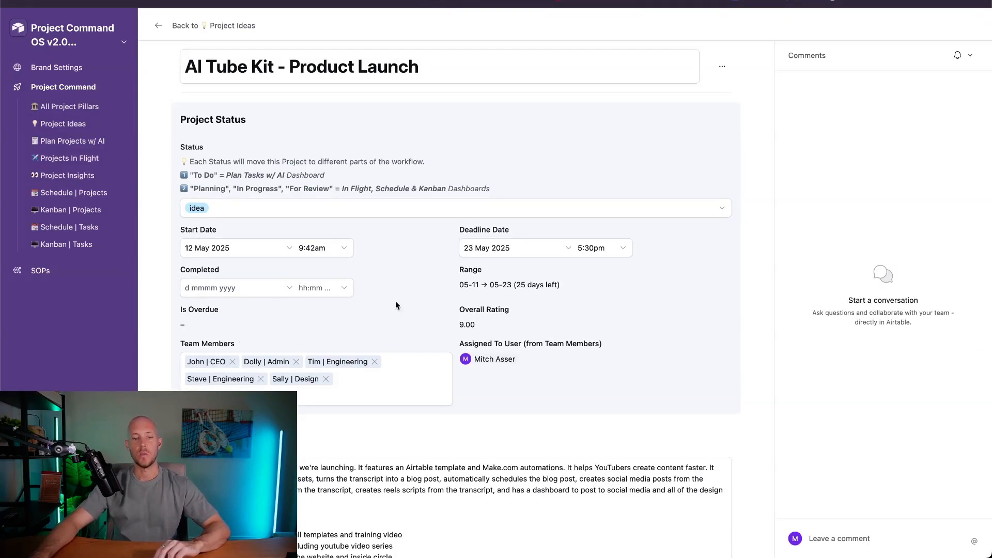
click(315, 214)
click(224, 294)
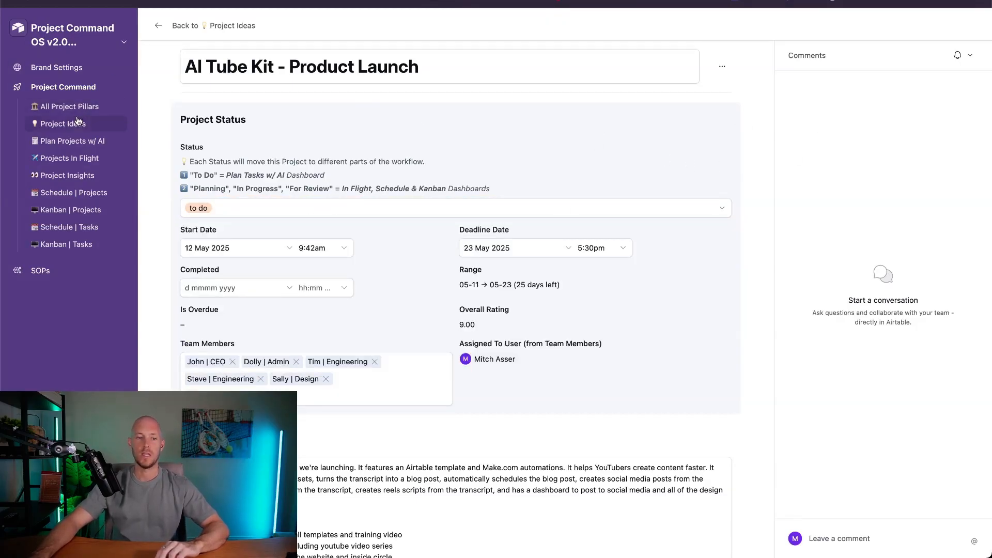
click(67, 143)
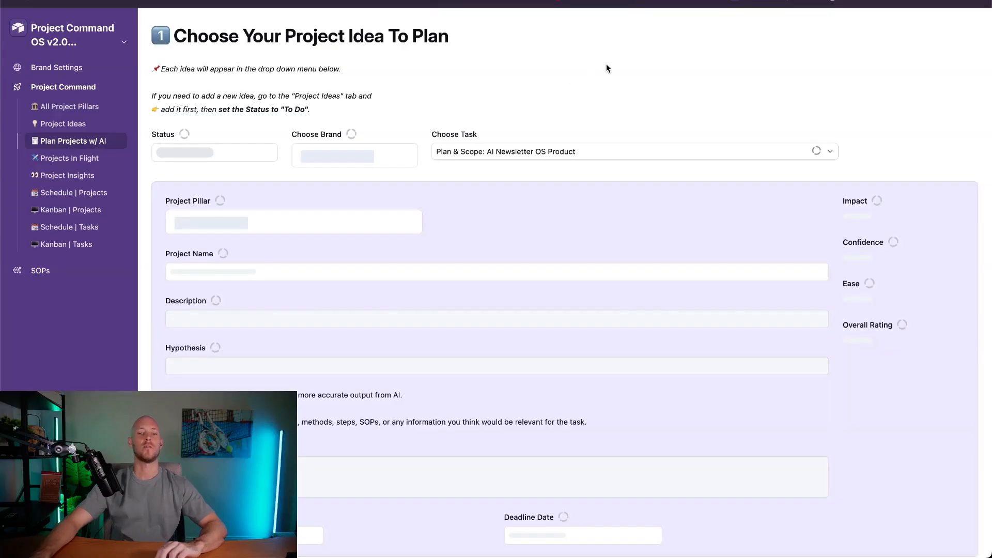
Examine the Admin team member's role, responsibilities and availability in the Brand Settings team member records
click(49, 68)
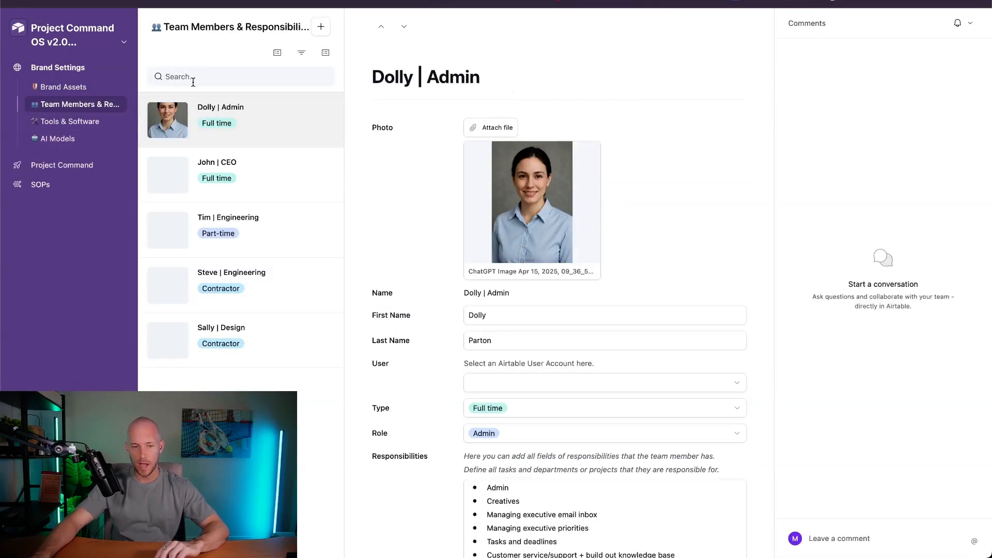
scroll(442, 131, down, 4)
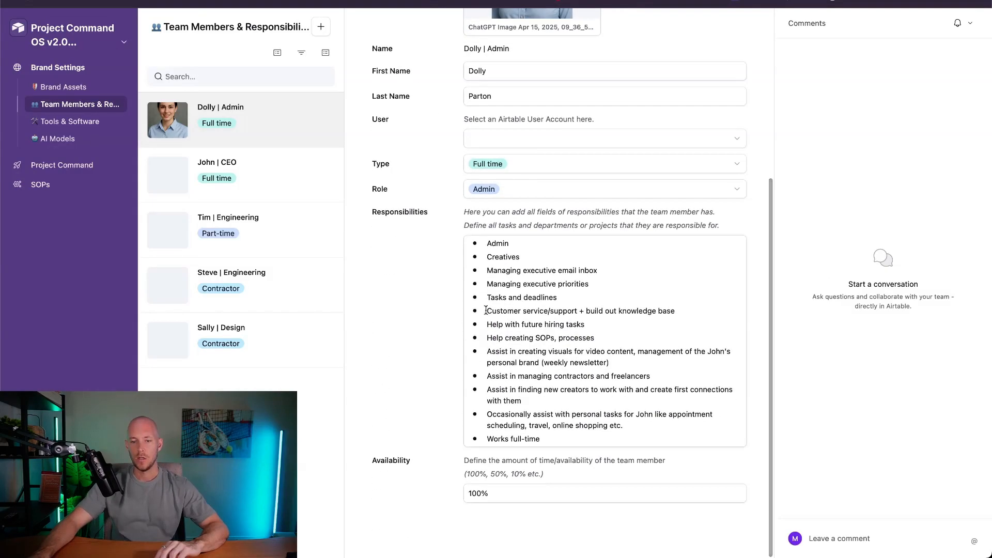
scroll(419, 138, up, 1)
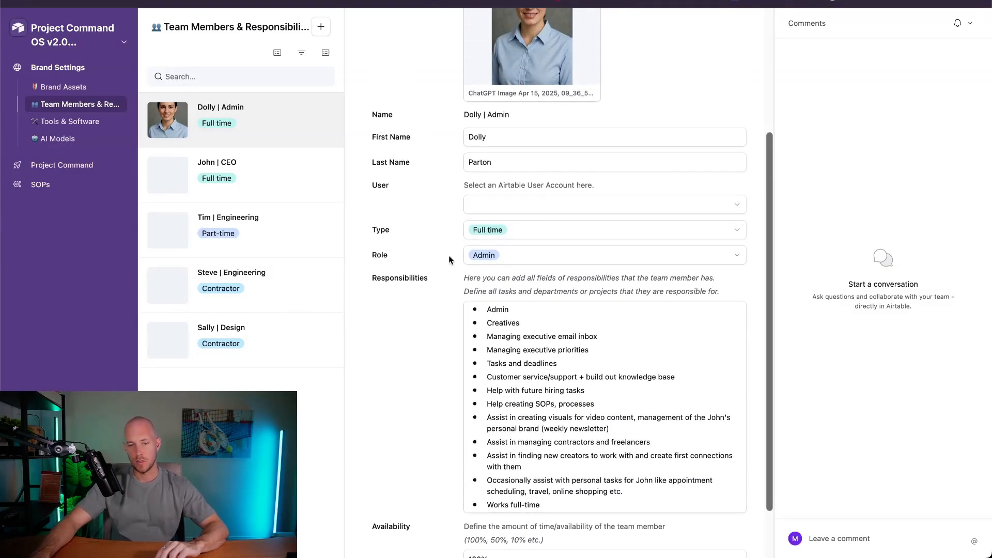
scroll(449, 259, down, 2)
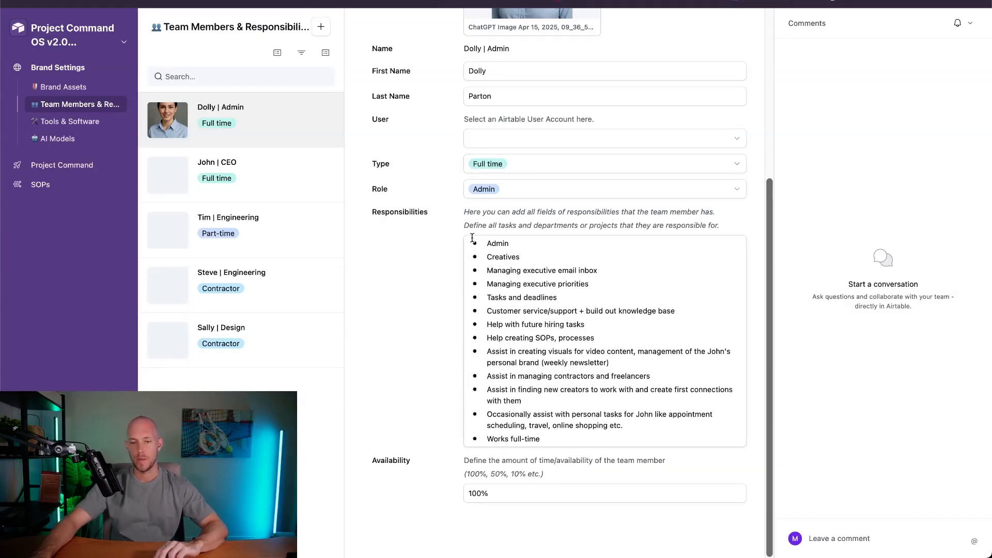
drag(472, 237, 628, 456)
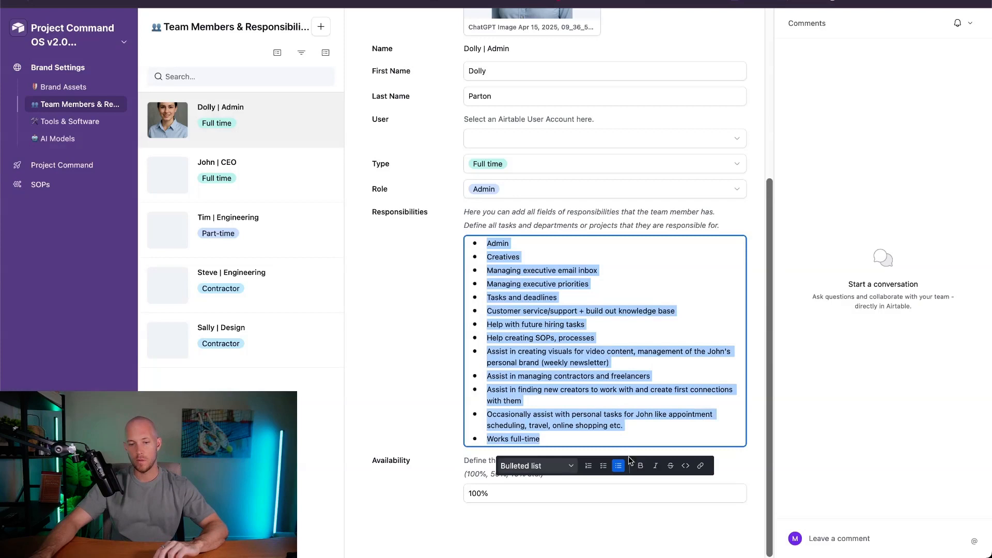
click(451, 333)
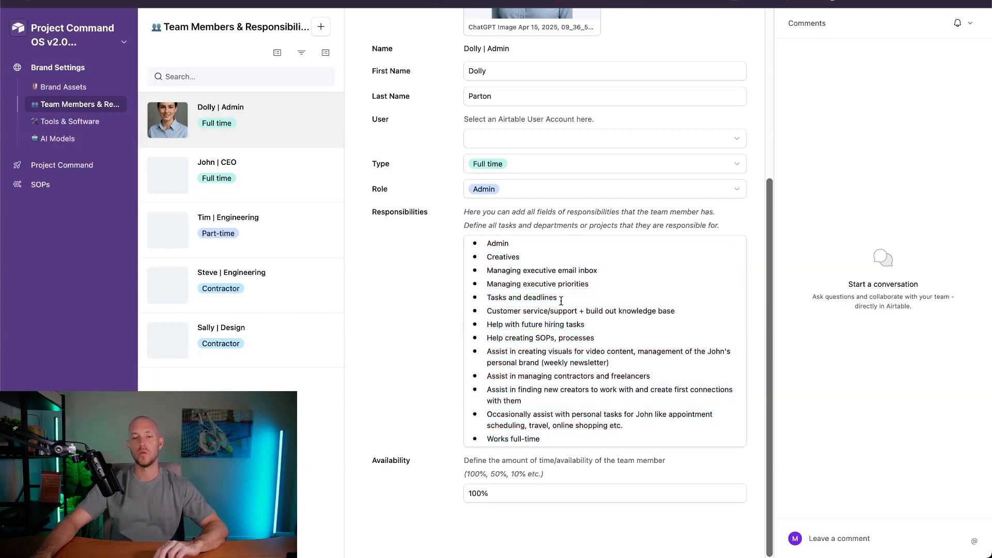
Examine the responsibilities and availability of the CEO, both Engineering members and the Design contractor in the team member records
click(248, 165)
drag(476, 366, 487, 409)
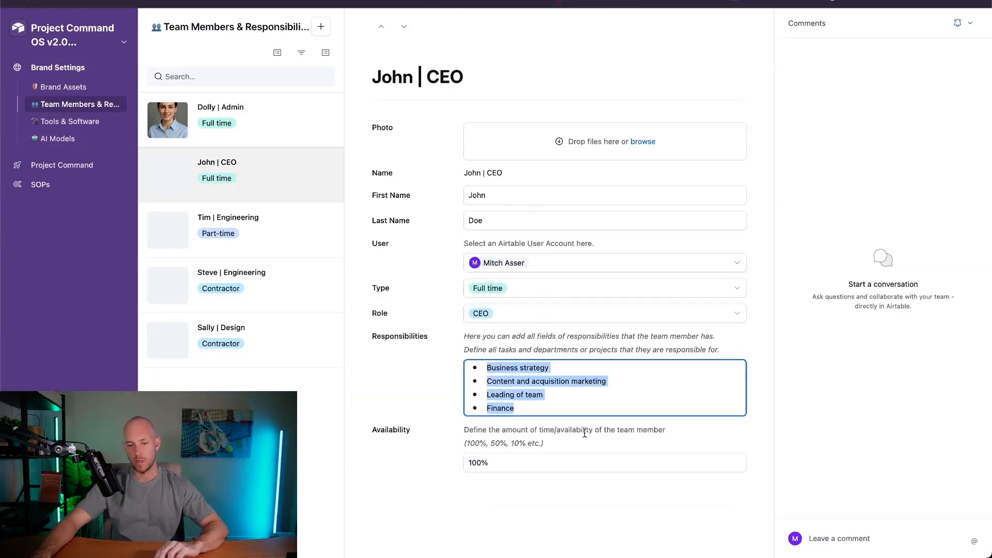
click(231, 240)
drag(464, 364, 593, 458)
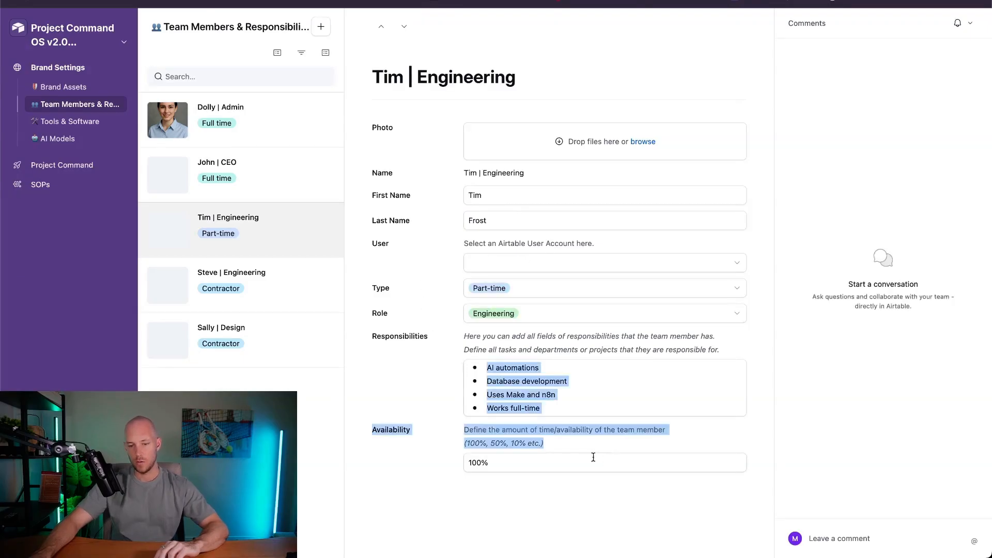
click(346, 379)
click(224, 284)
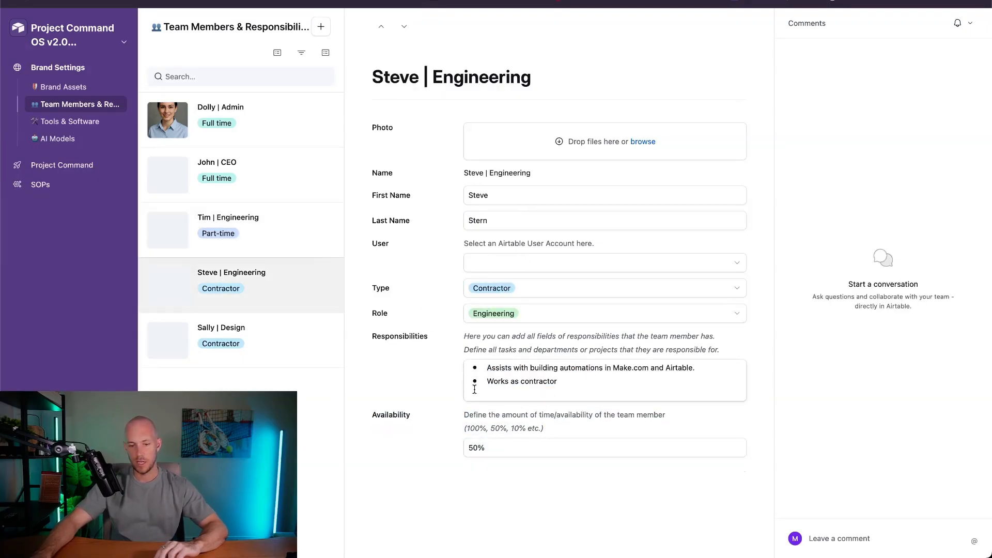
drag(476, 364, 537, 409)
click(336, 346)
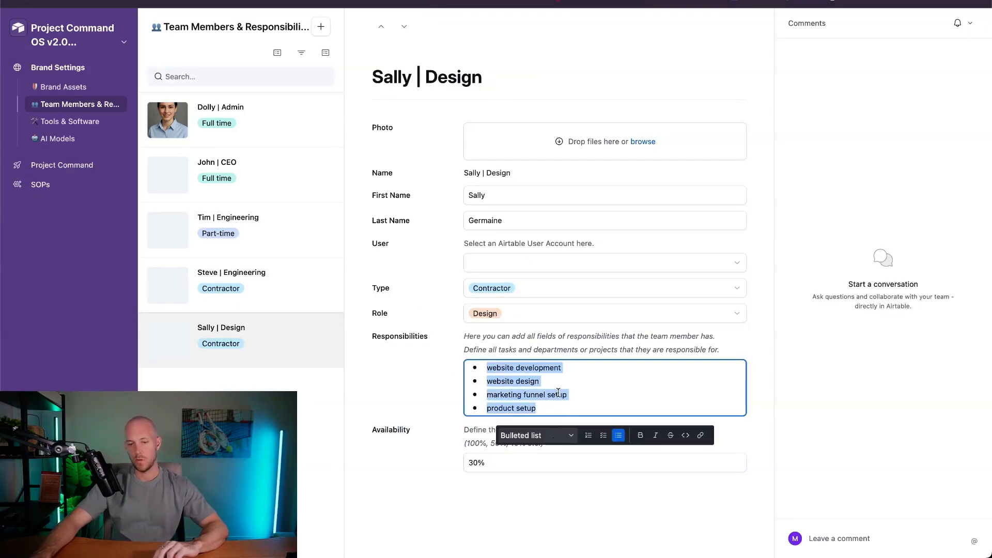
click(416, 400)
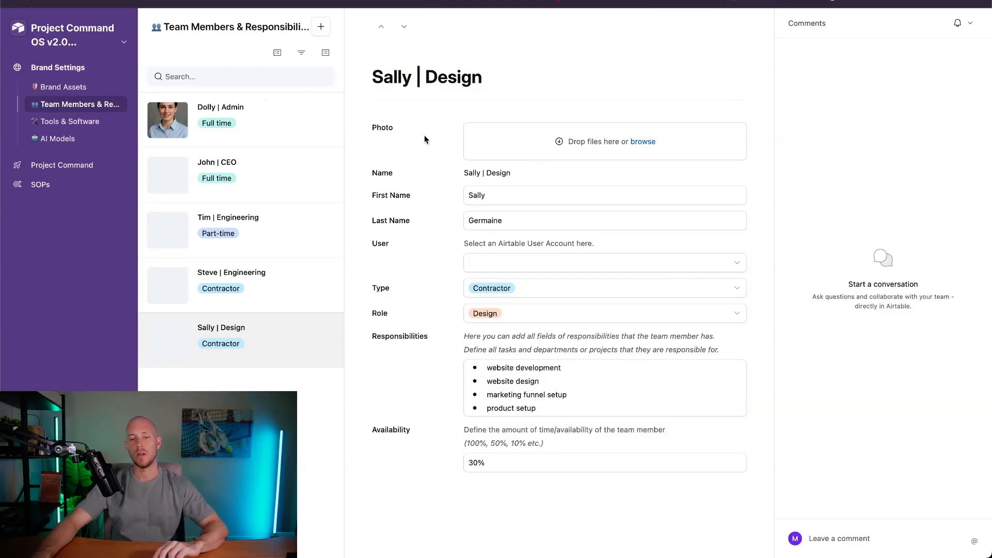
click(205, 117)
click(190, 102)
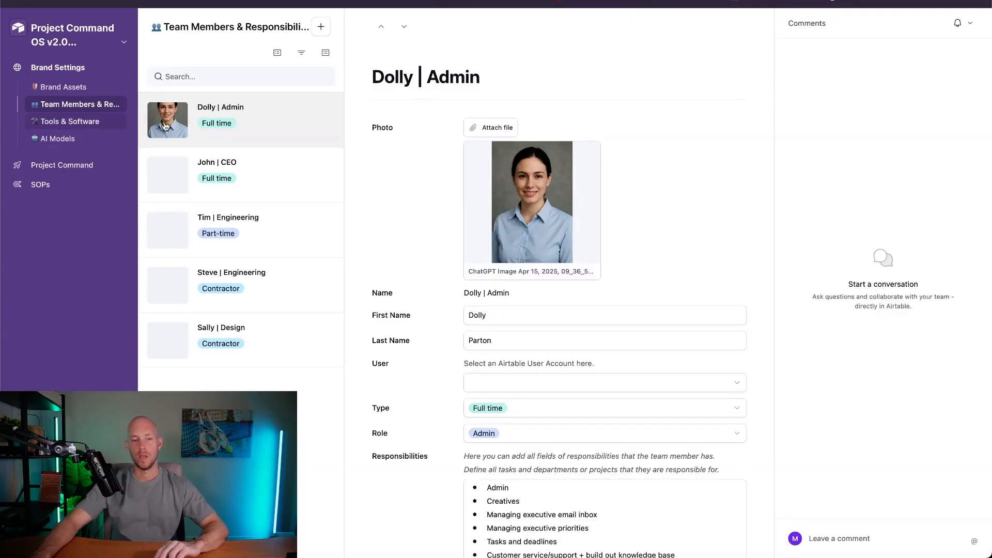
Look through the Tools & Software records and the AI Models page in Brand Settings
click(78, 121)
scroll(207, 230, down, 1)
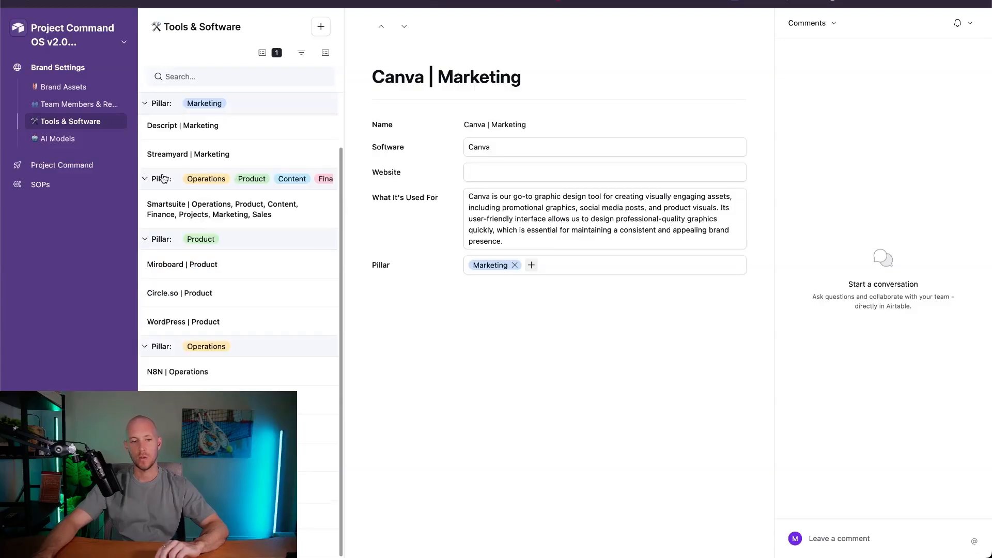
click(392, 172)
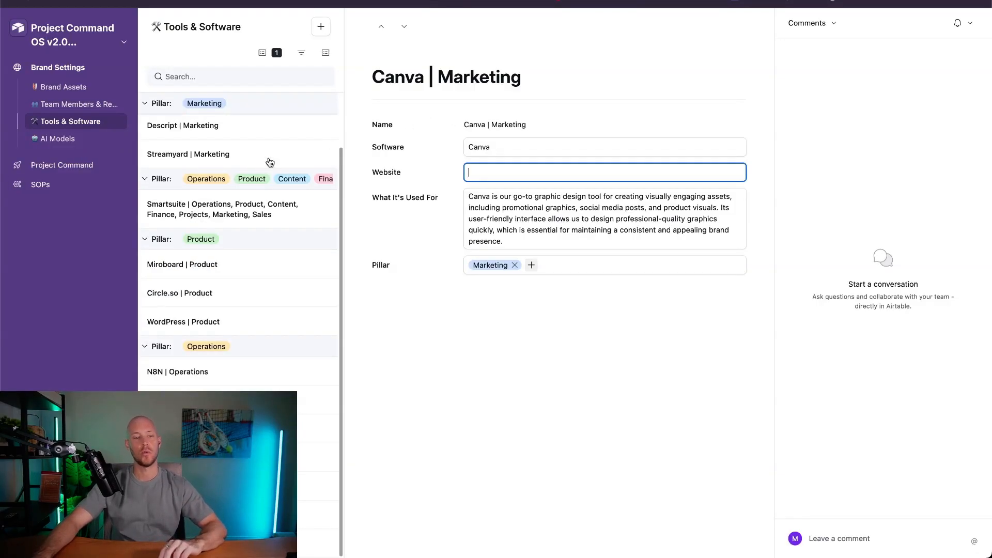
click(44, 139)
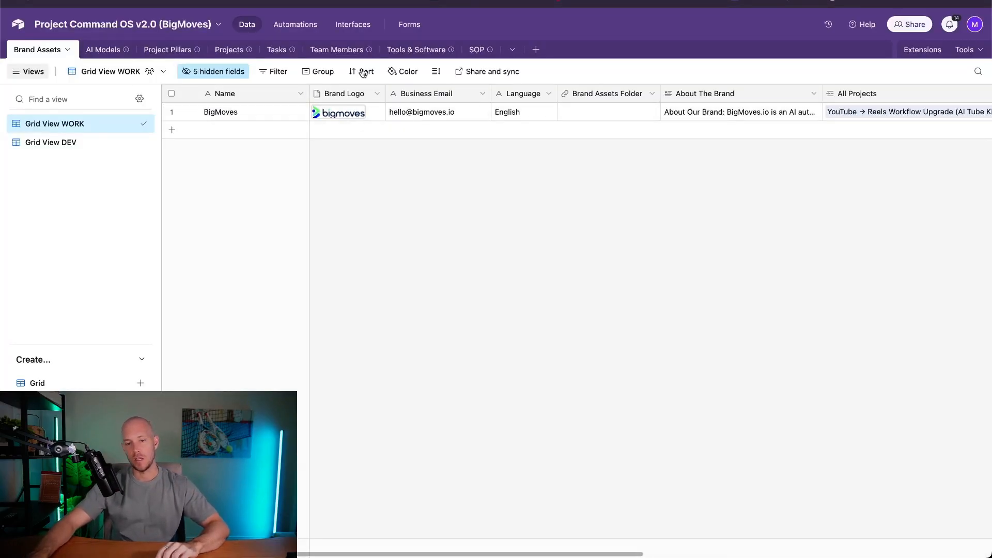
Look through the base's underlying data tables, including AI Models, Tasks, Team Members, Tools & Software and SOP
click(106, 49)
click(248, 52)
click(276, 51)
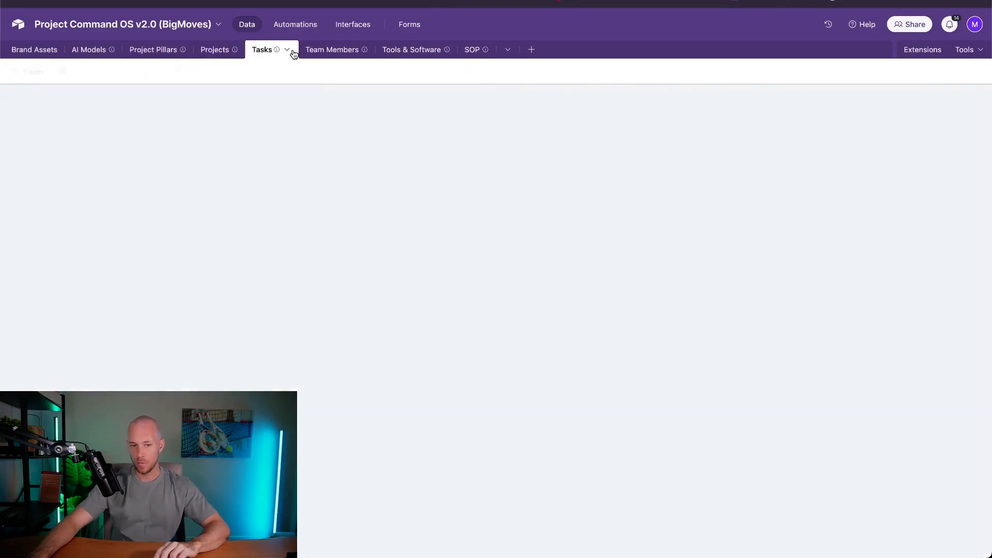
click(333, 51)
click(421, 50)
click(473, 52)
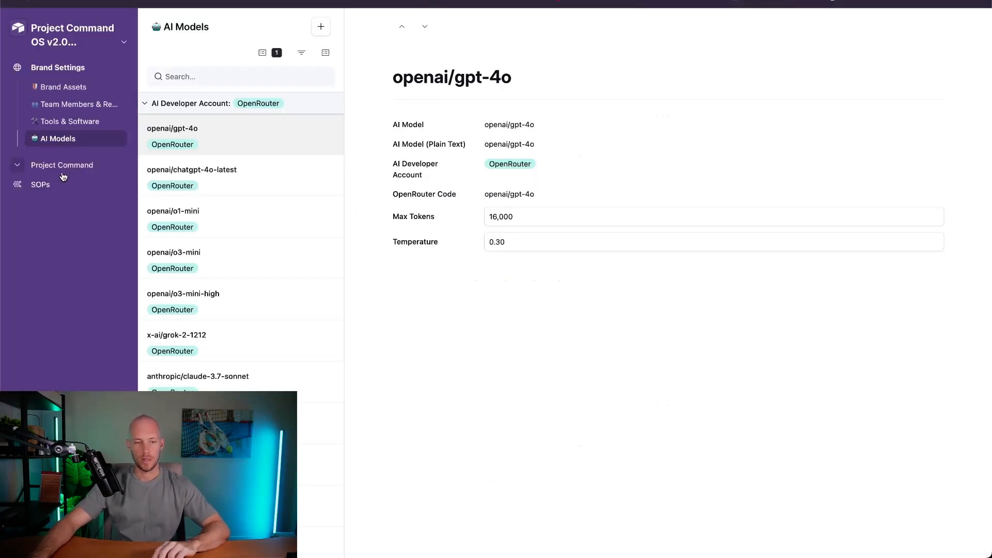
Choose AI Tube Kit - Product Launch as the task in Plan Projects w/ AI
click(62, 171)
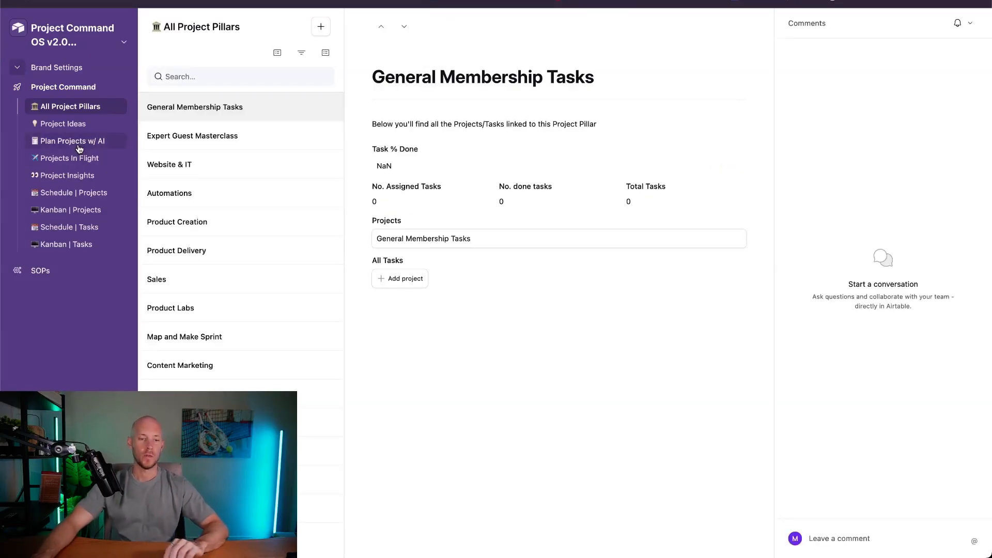
click(79, 147)
click(562, 153)
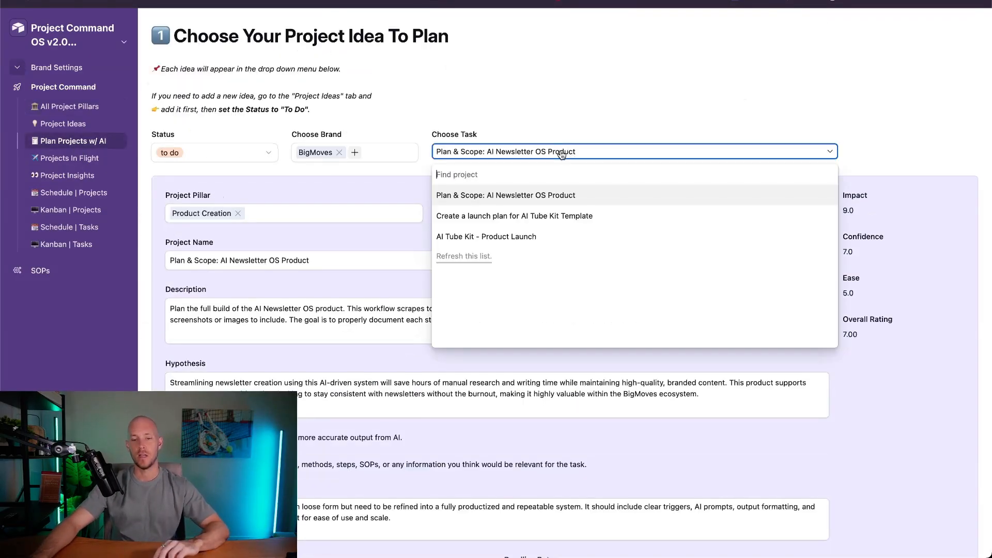
click(457, 237)
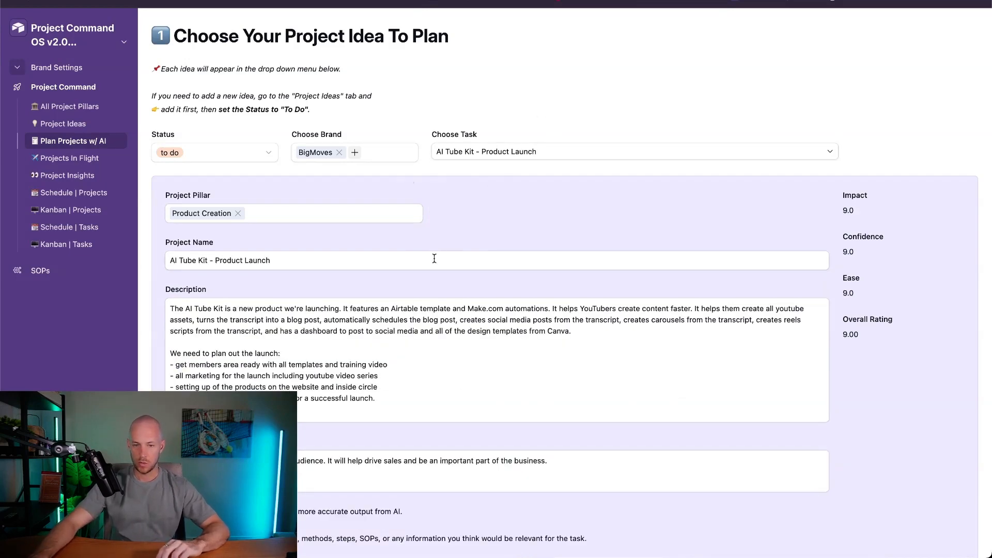
Link Airtable, Make.com, Canva and Miroboard to the project's Tools & Software
scroll(434, 258, down, 2)
scroll(262, 227, down, 5)
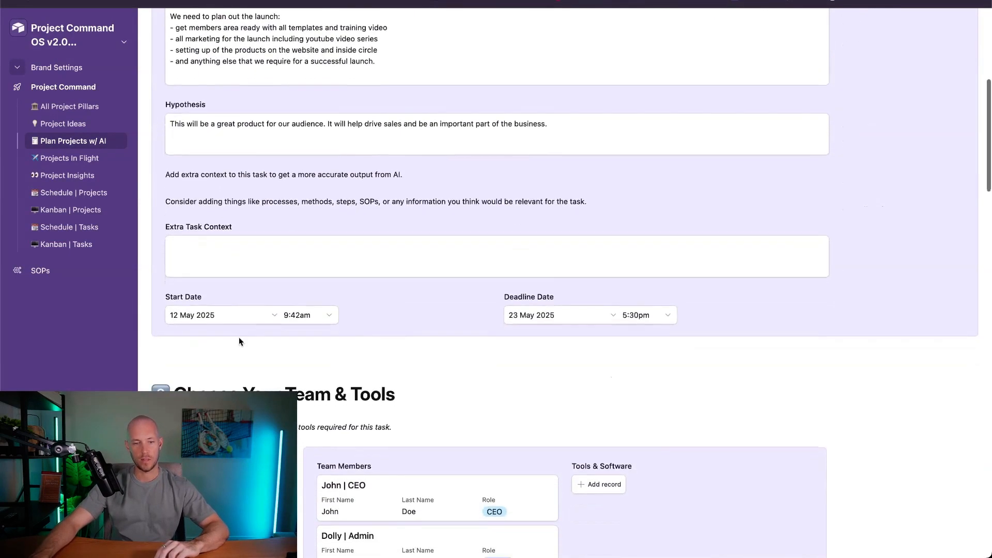
scroll(238, 341, down, 6)
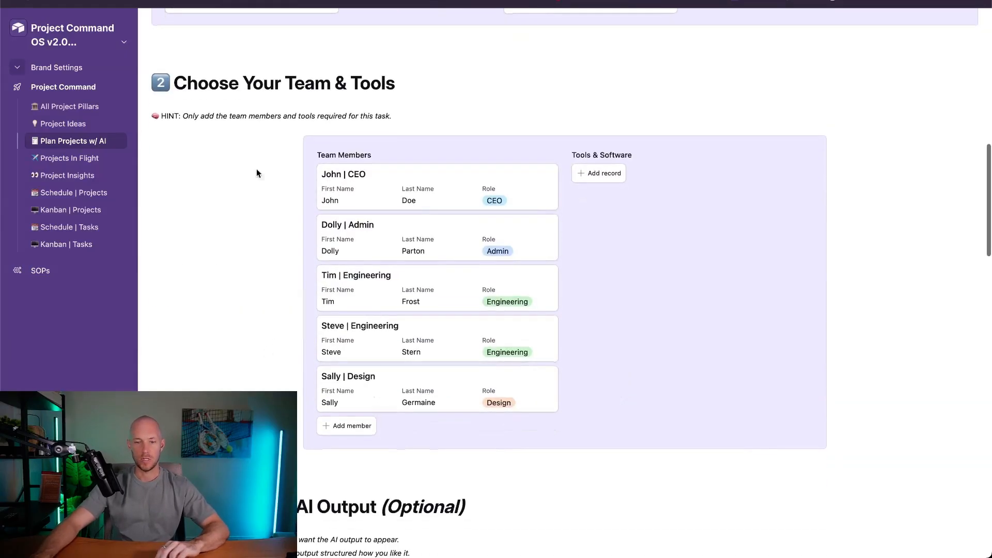
click(609, 173)
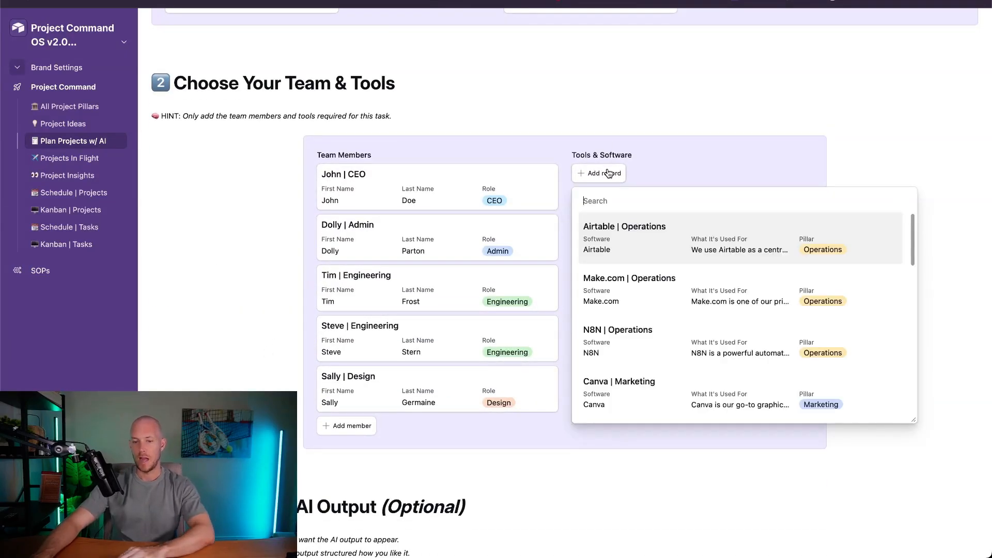
click(618, 237)
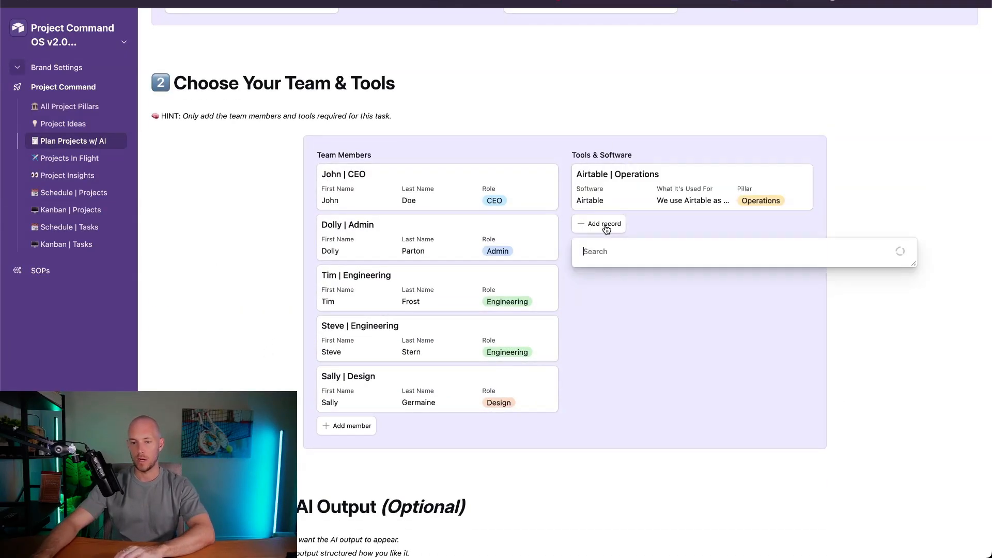
click(611, 278)
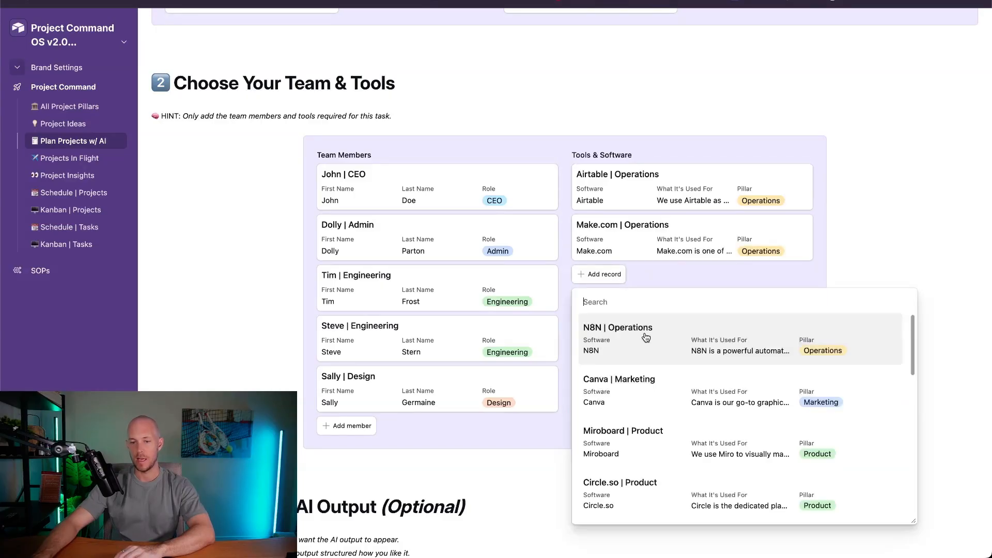
click(637, 394)
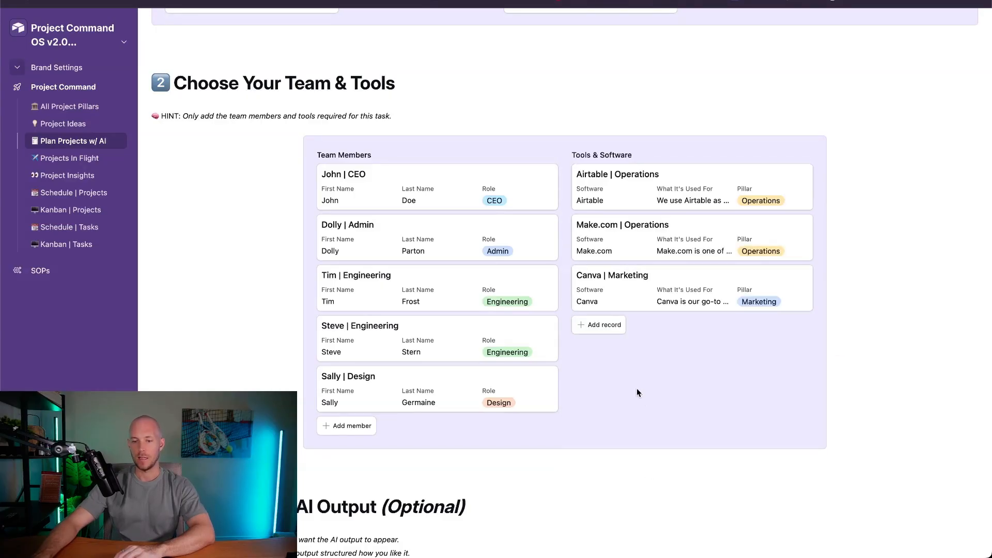
click(609, 326)
click(638, 204)
Add Klaviyo, Descript, Circle.so and WordPress to the project's Tools & Software
scroll(639, 379, down, 3)
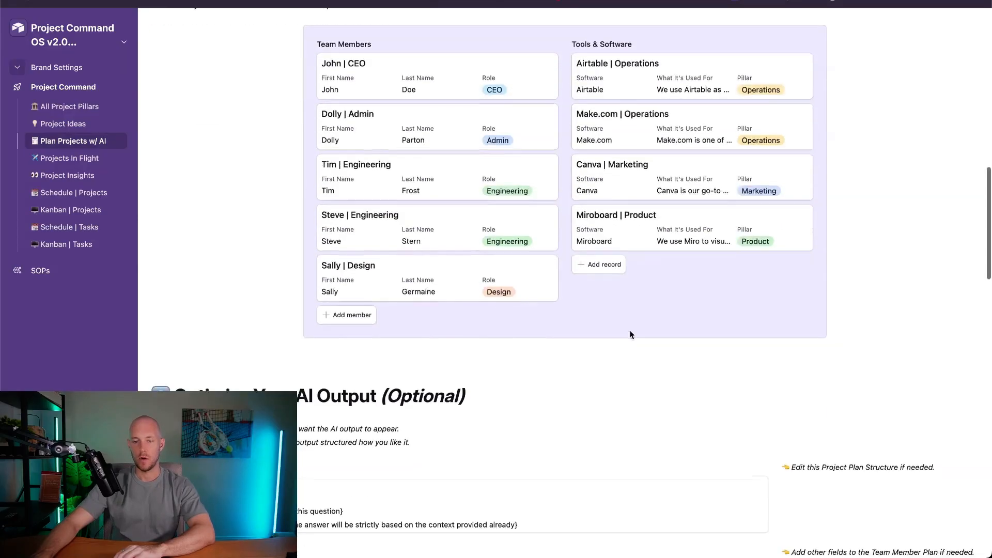
click(601, 255)
click(646, 354)
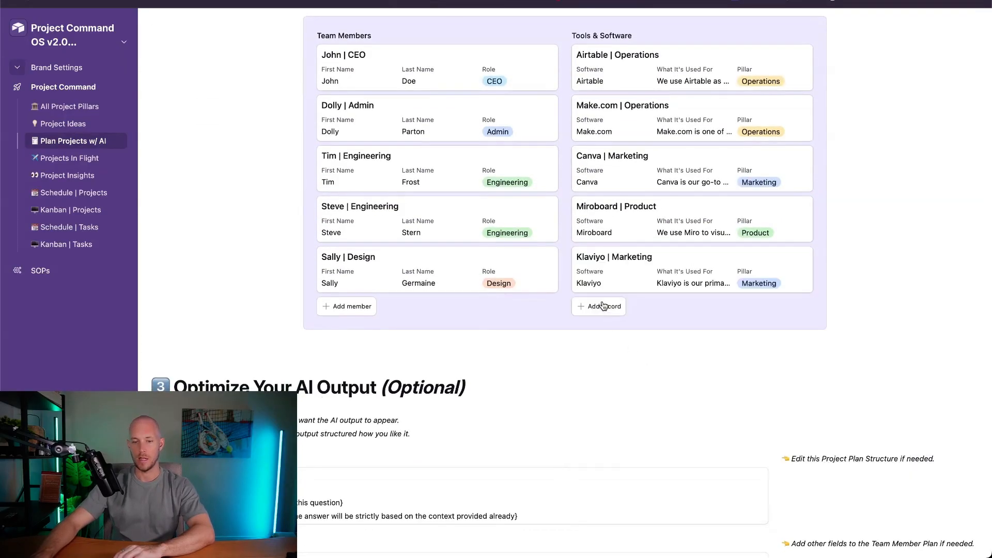
click(601, 306)
click(619, 201)
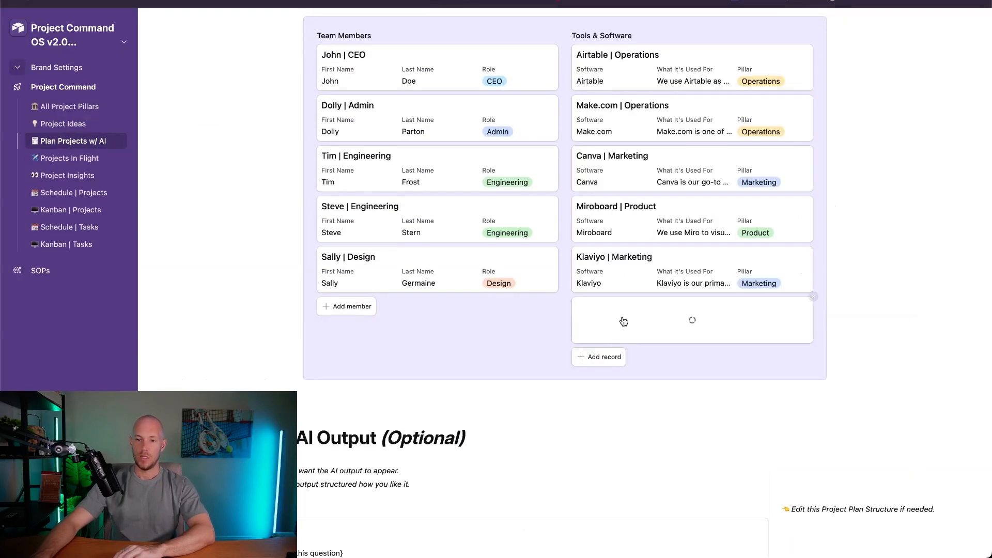
click(600, 356)
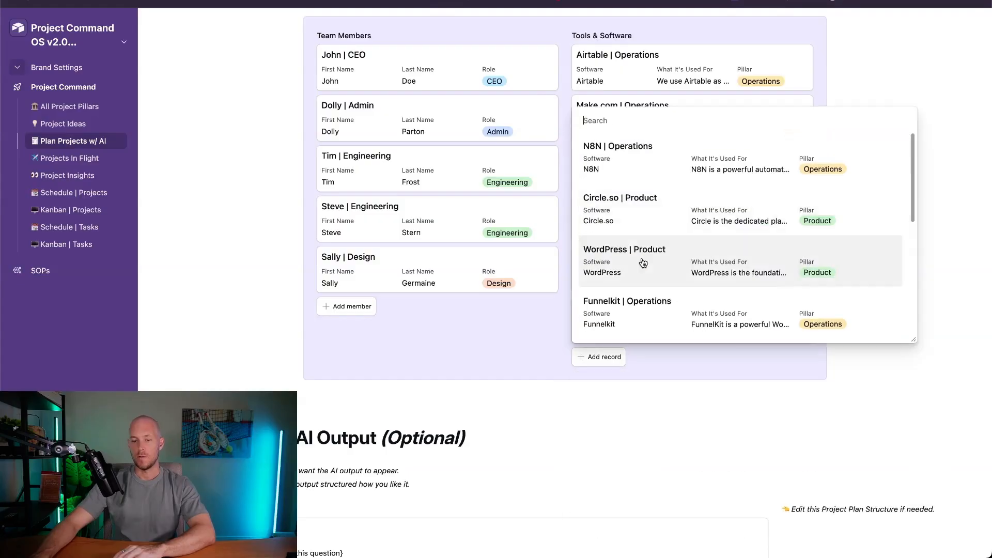
click(602, 217)
click(601, 406)
click(606, 287)
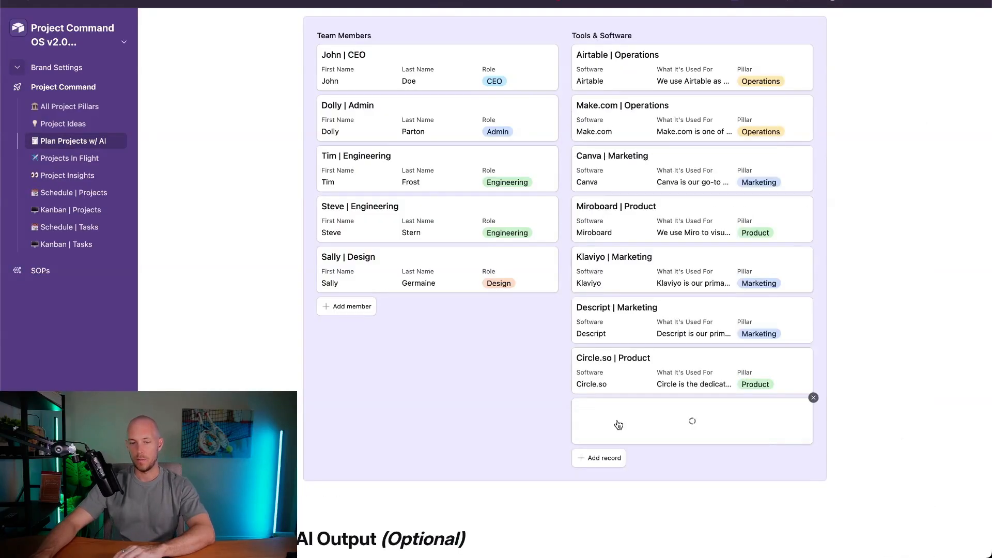
Add Funnelkit and Gravity Forms to the project's Tools & Software
scroll(607, 413, down, 2)
click(600, 407)
scroll(614, 261, down, 1)
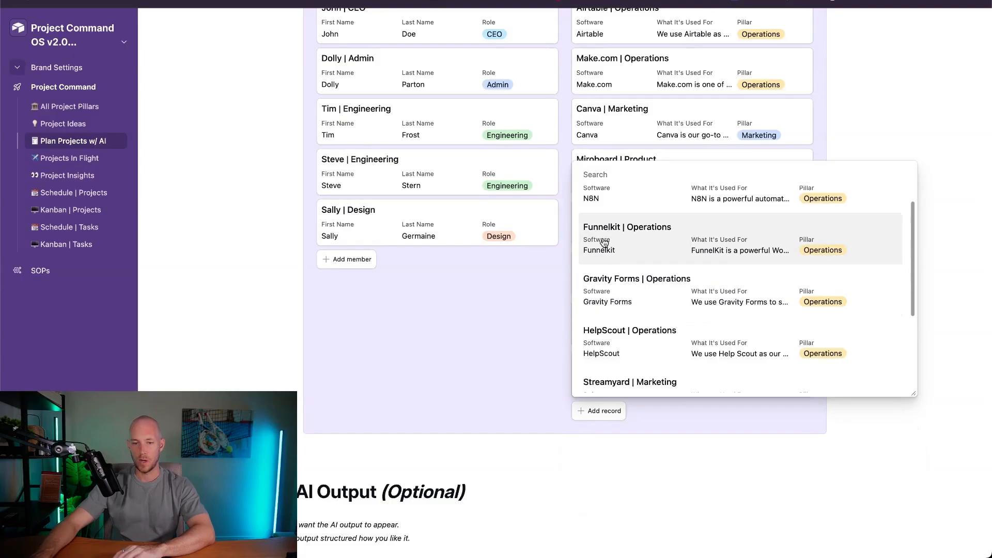
click(637, 250)
click(603, 462)
scroll(618, 303, down, 1)
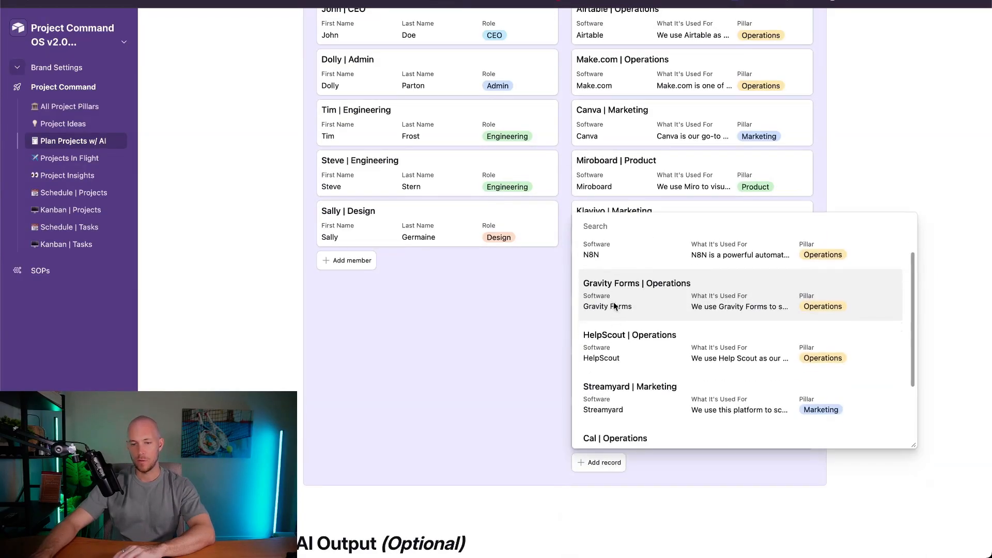
click(615, 287)
scroll(615, 288, down, 4)
click(602, 310)
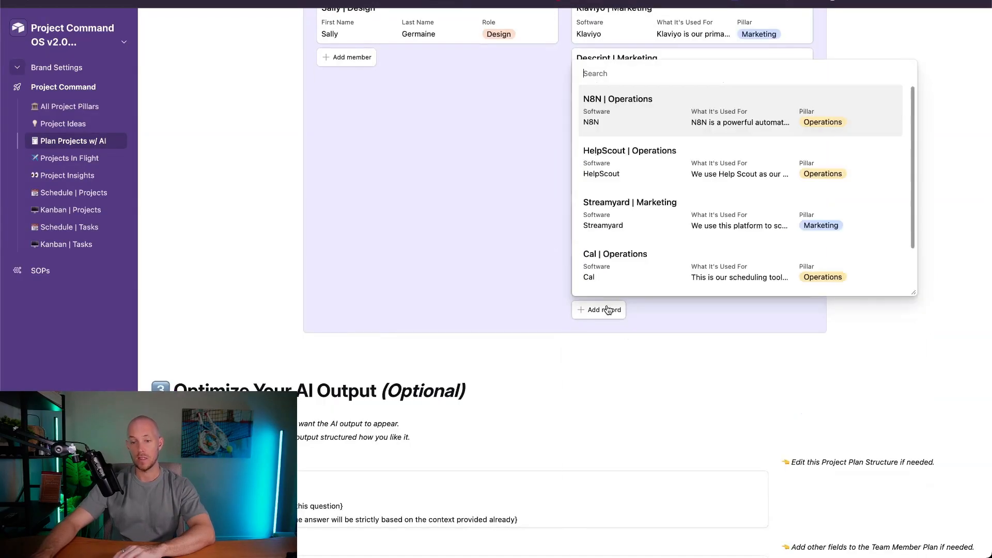
click(608, 157)
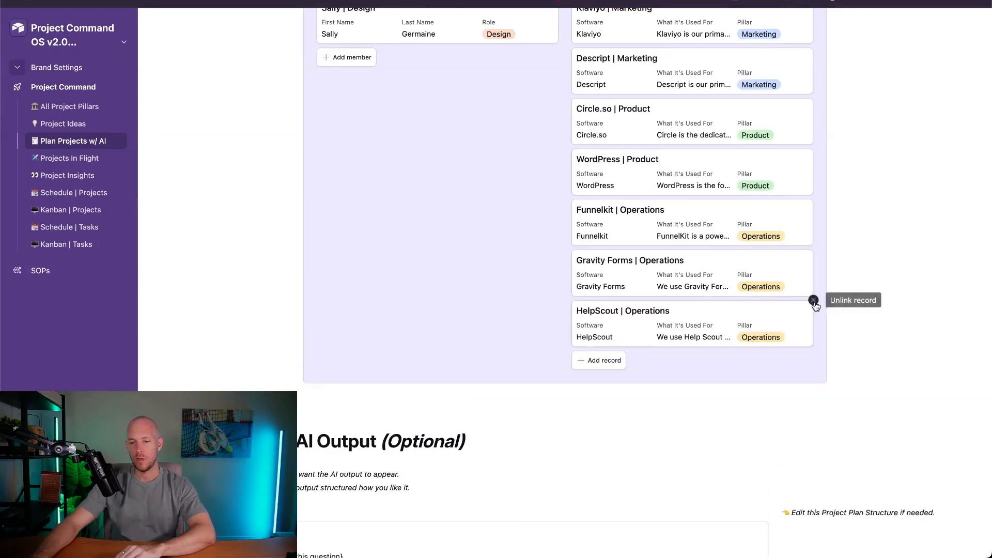
click(812, 302)
click(602, 310)
scroll(631, 168, down, 1)
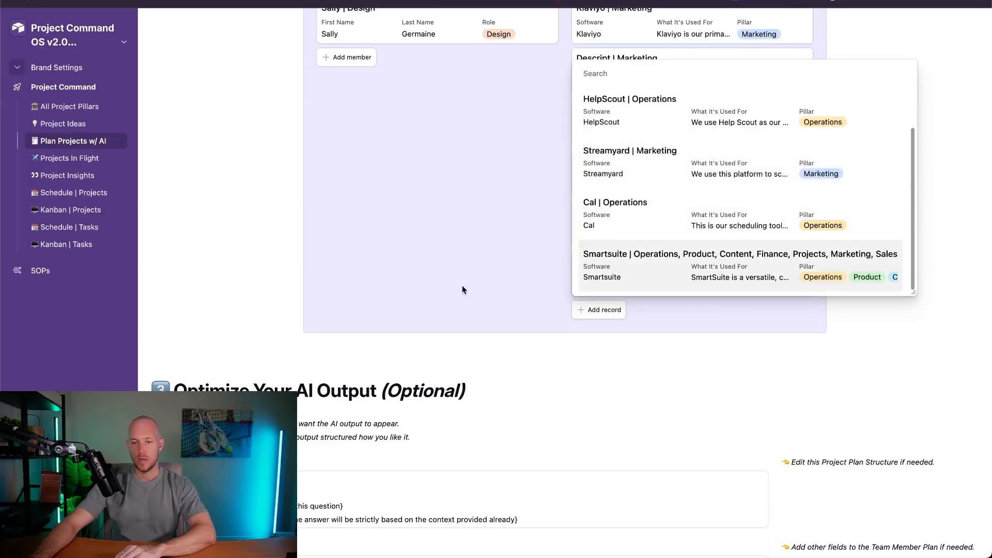
scroll(678, 210, up, 1)
click(392, 222)
Describe in Extra Task Context the self-setup template, the done for you option, and the Gravity form that collects the customer credentials needed for setup
scroll(463, 321, up, 2)
scroll(462, 321, up, 12)
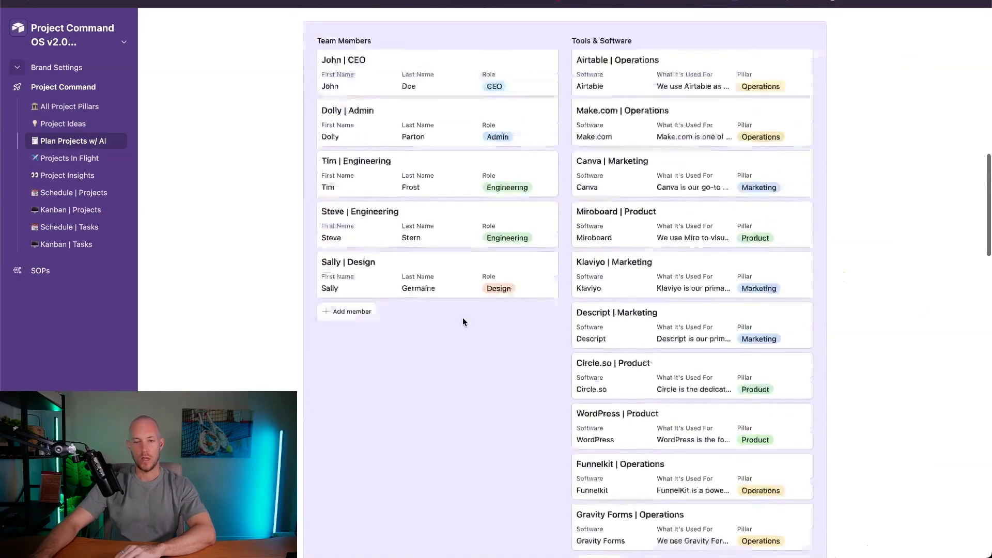
scroll(395, 296, down, 1)
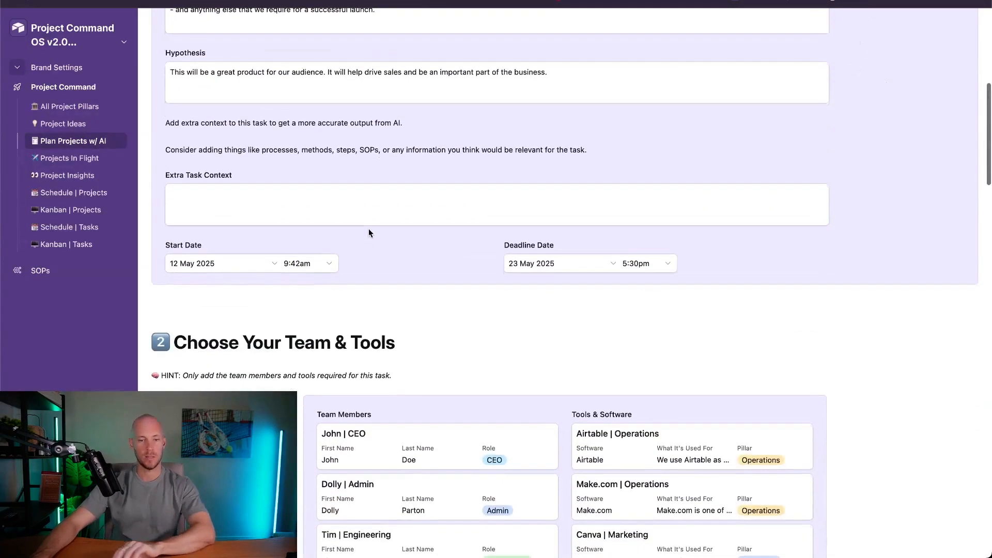
click(368, 217)
text(We will also do a)
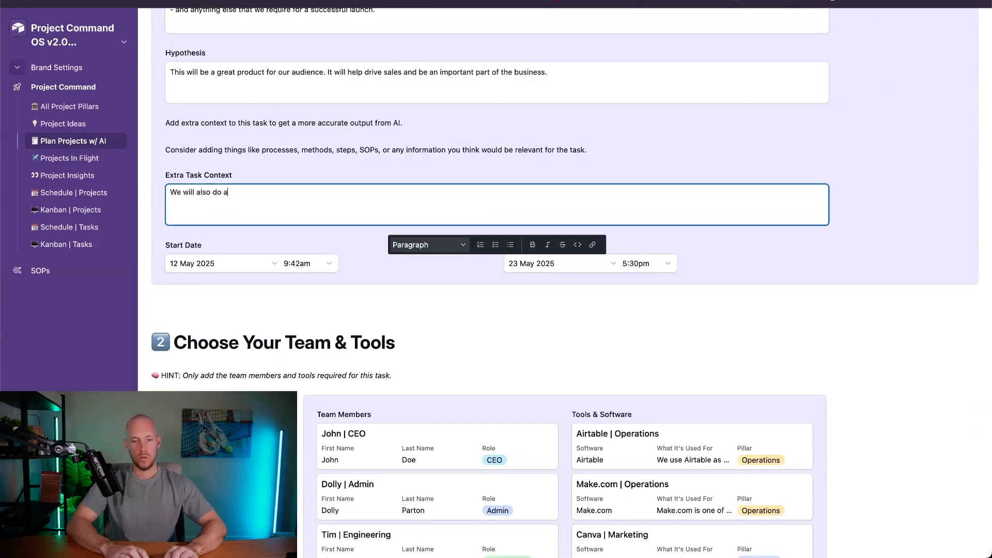
key(BackSpace)
key(BackSpace)
key(BackSpace)
key(BackSpace)
key(BackSpace)
key(BackSpace)
key(BackSpace)
key(BackSpace)
key(BackSpace)
key(BackSpace)
key(BackSpace)
text(ill sell a)
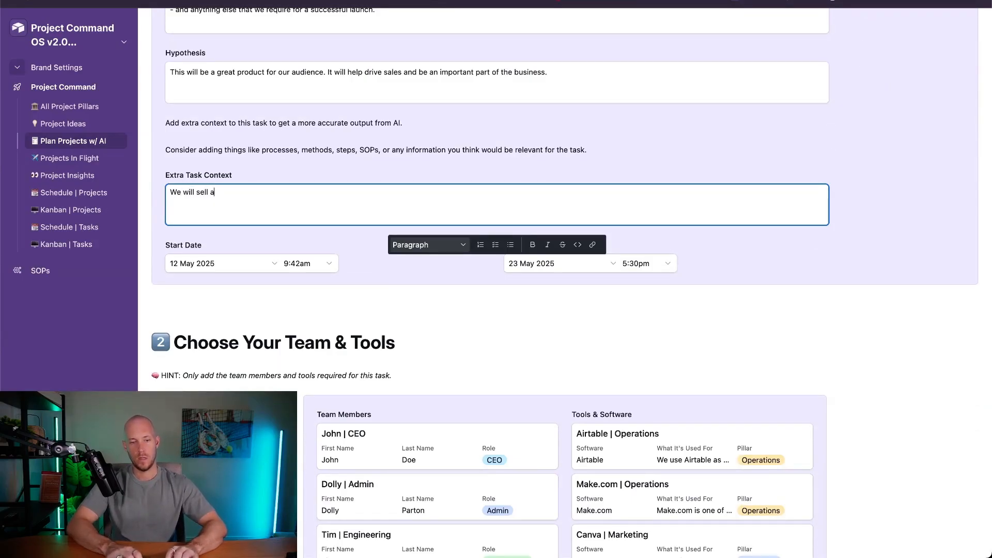
text( template as is w)
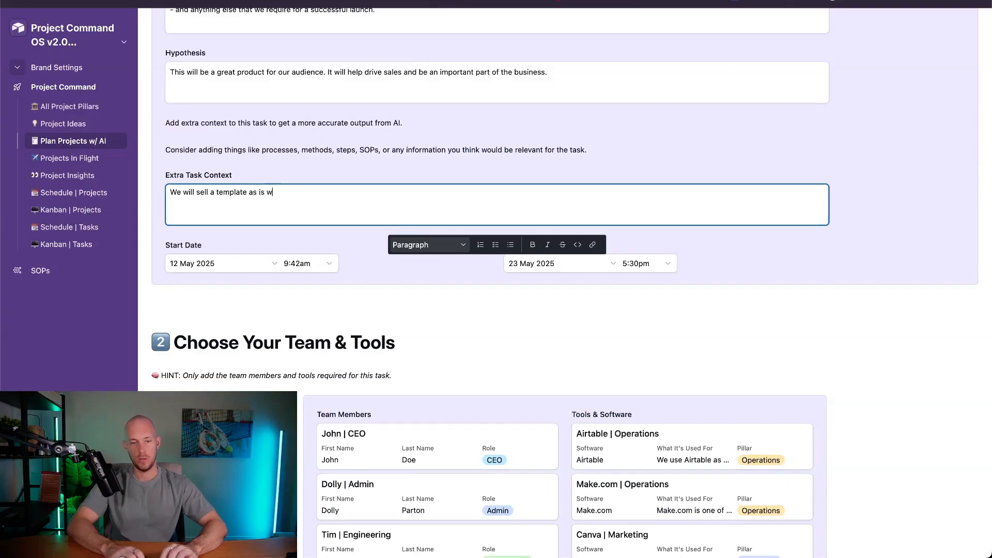
text(hich)
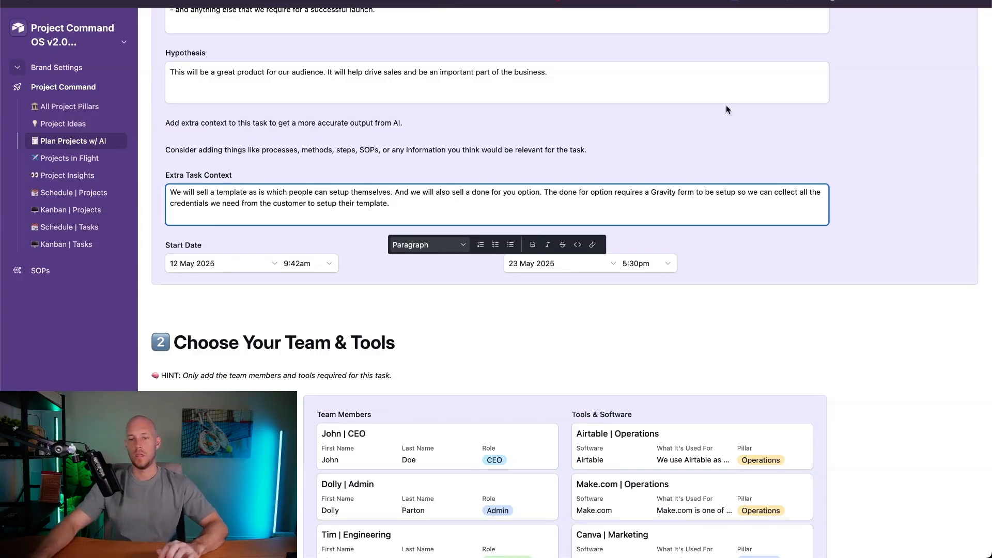
click(727, 109)
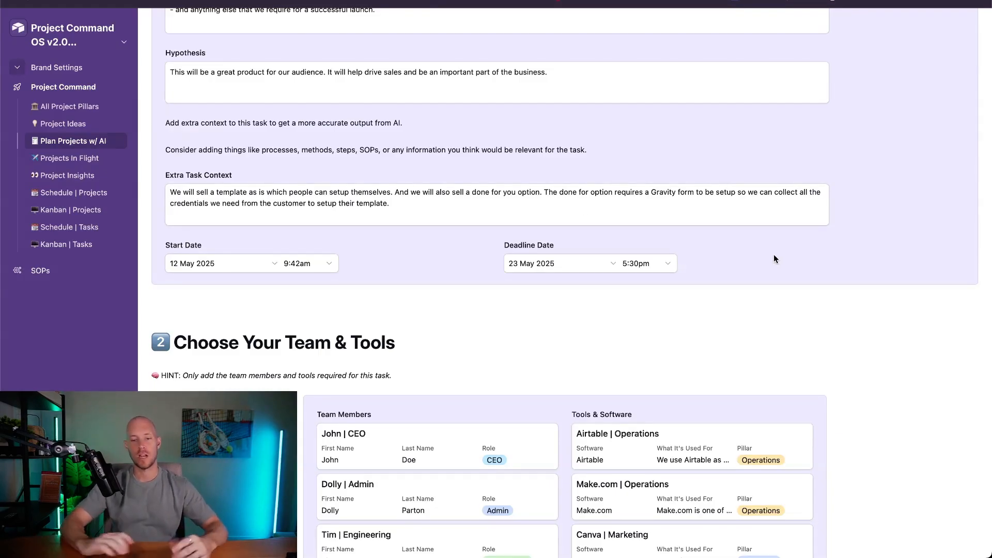
Review the selected team and tools and the prompt templates under Optimize Your AI Output
scroll(825, 292, down, 10)
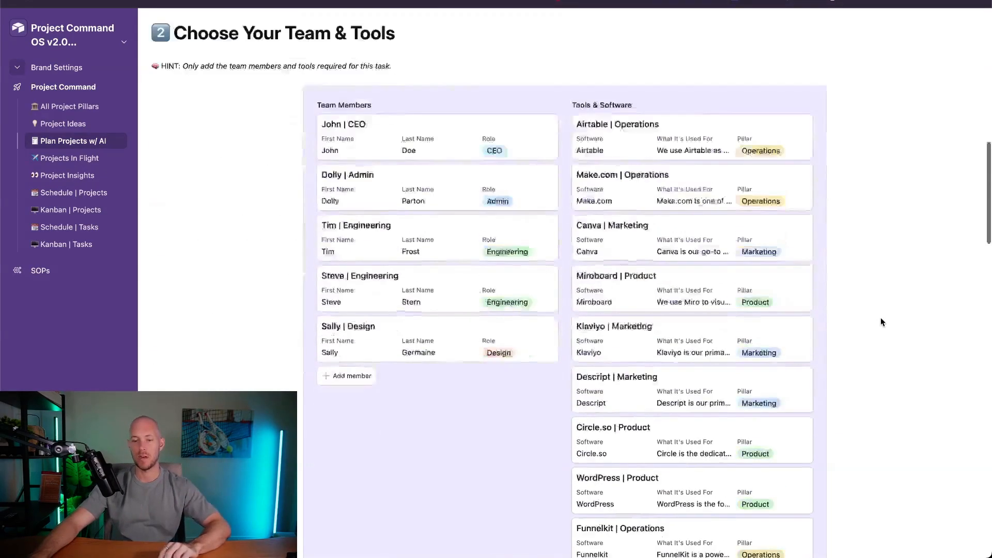
scroll(876, 321, down, 5)
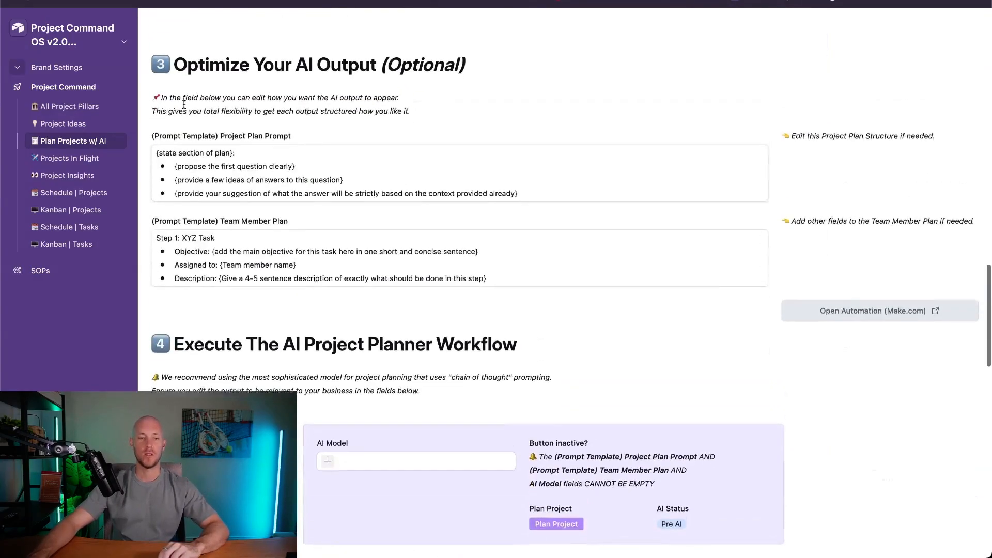
triple_click(393, 70)
click(592, 75)
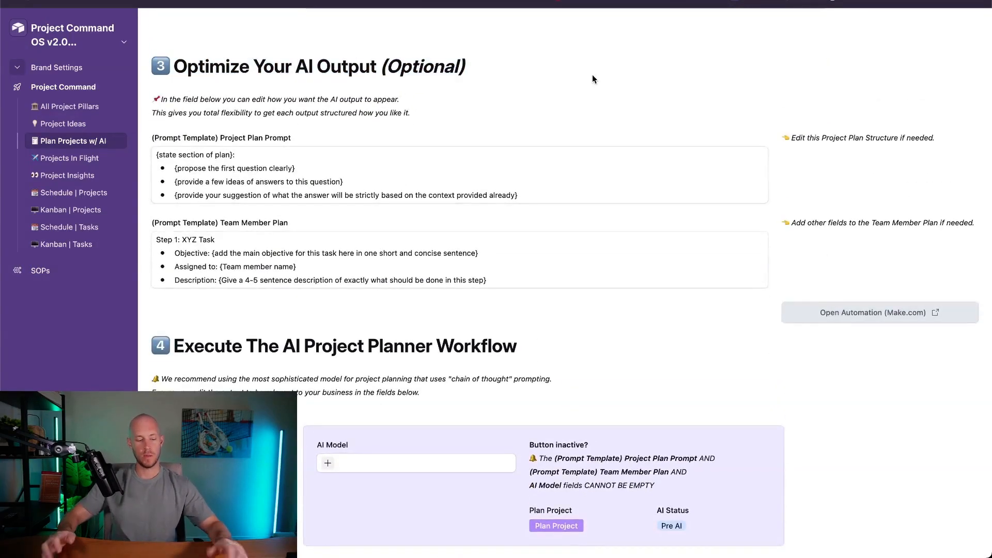
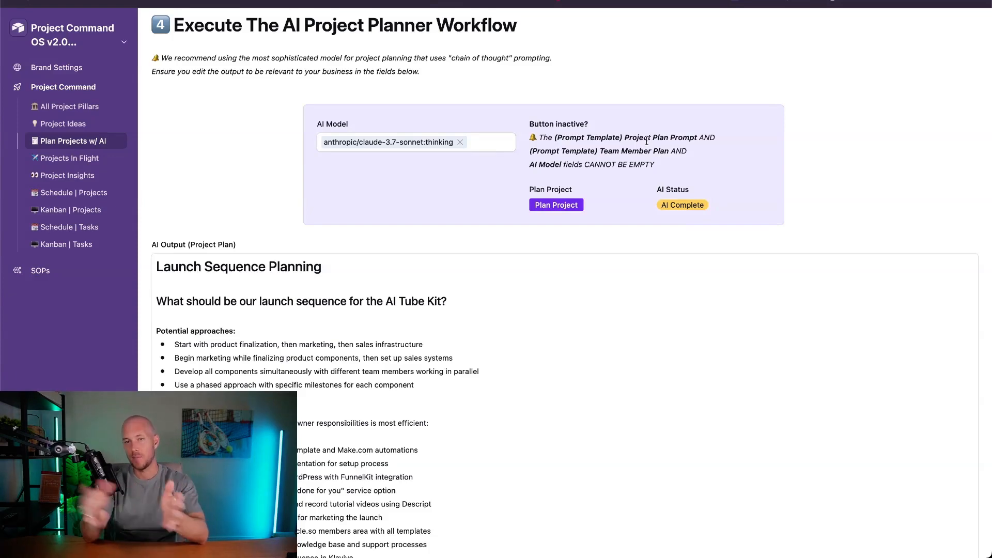
Examine the launch sequence question and its potential approaches in the AI-generated project plan output
scroll(300, 242, down, 5)
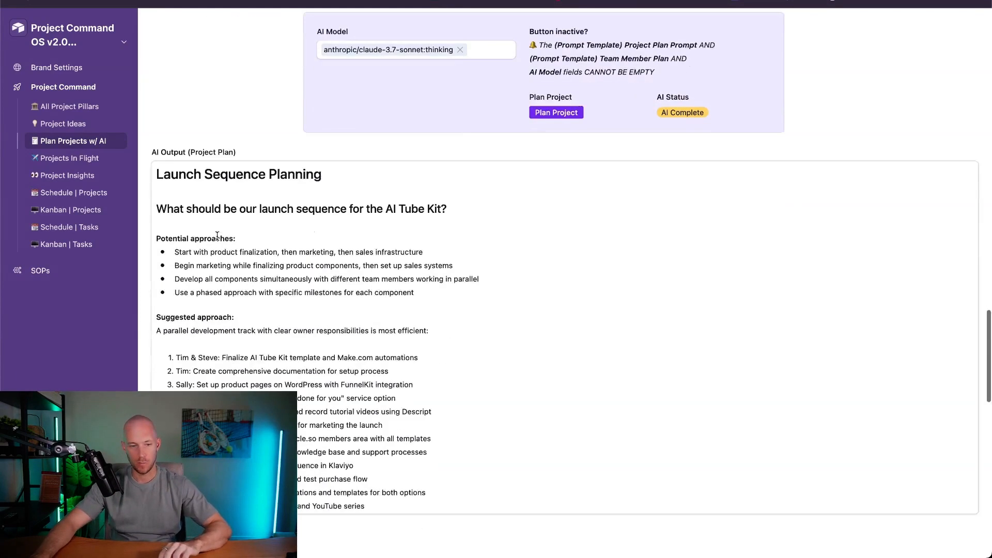
scroll(213, 182, up, 2)
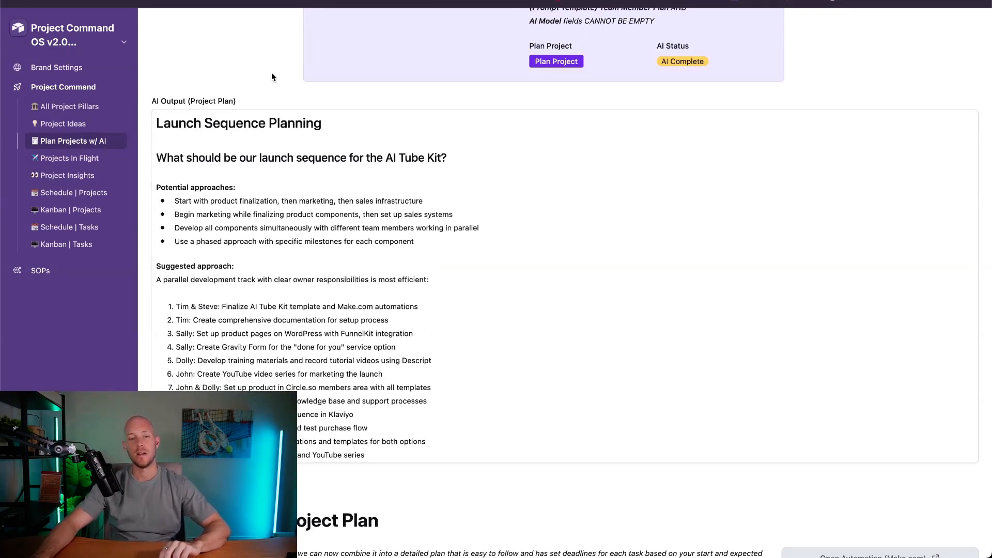
drag(345, 157, 425, 158)
drag(180, 187, 334, 202)
click(334, 202)
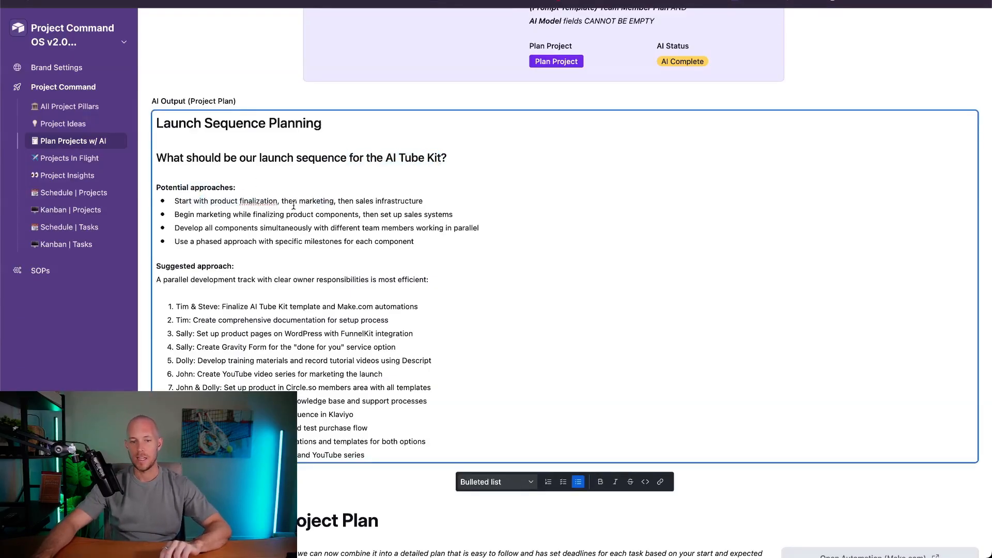
drag(175, 215, 401, 215)
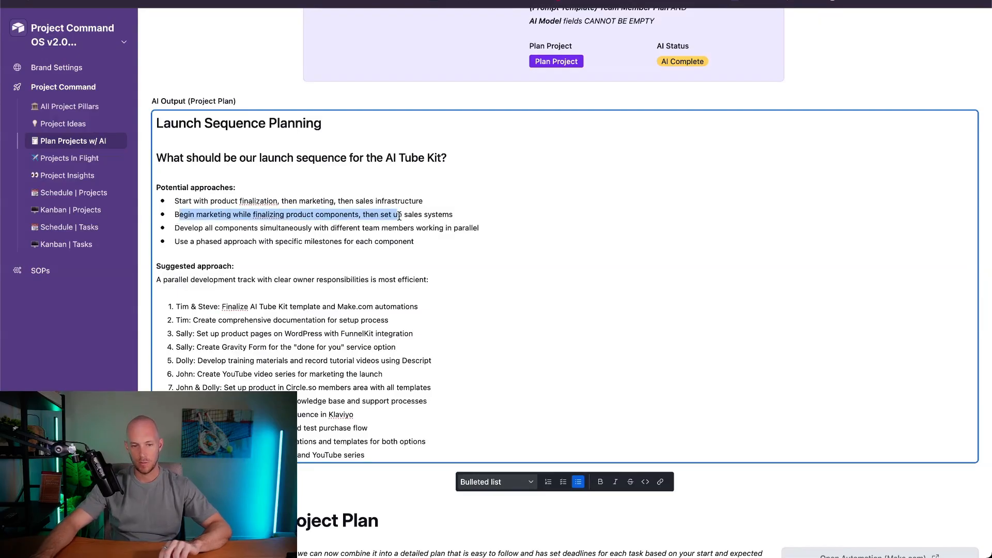
click(401, 215)
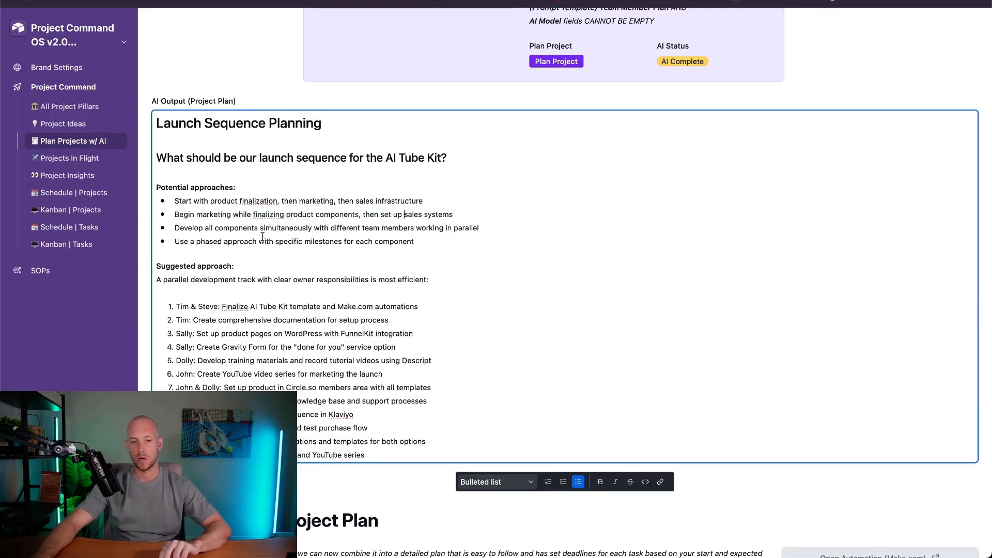
triple_click(227, 235)
click(443, 236)
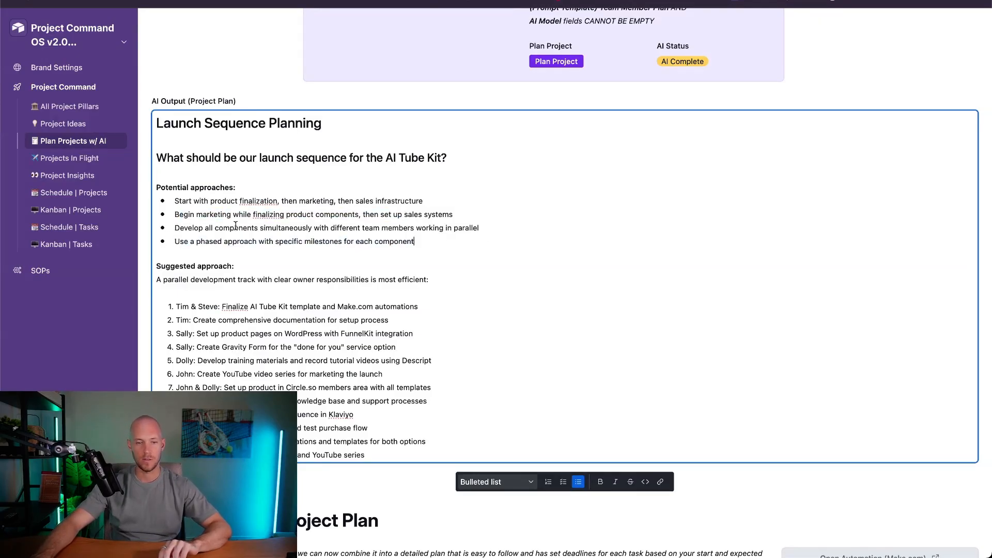
click(160, 220)
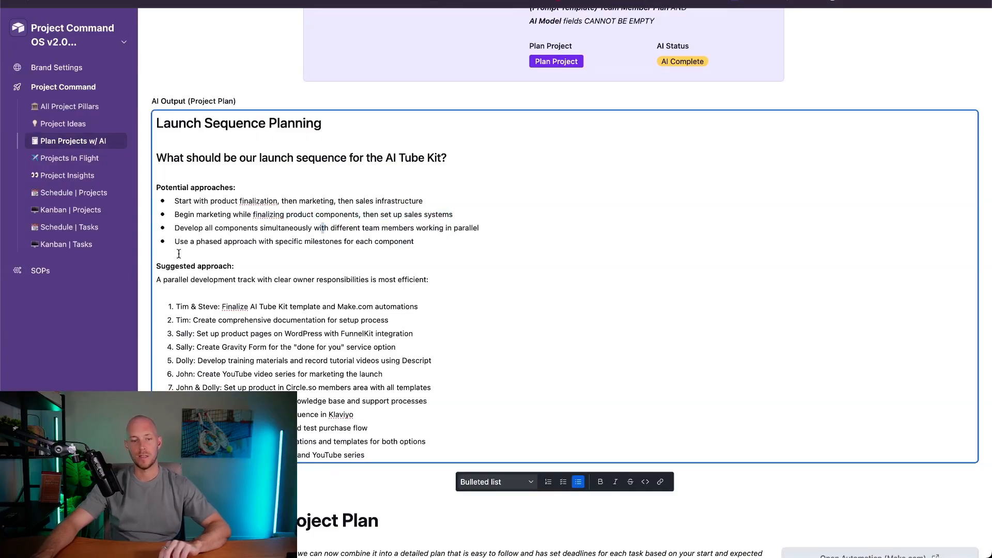
click(342, 254)
click(311, 244)
scroll(264, 254, down, 2)
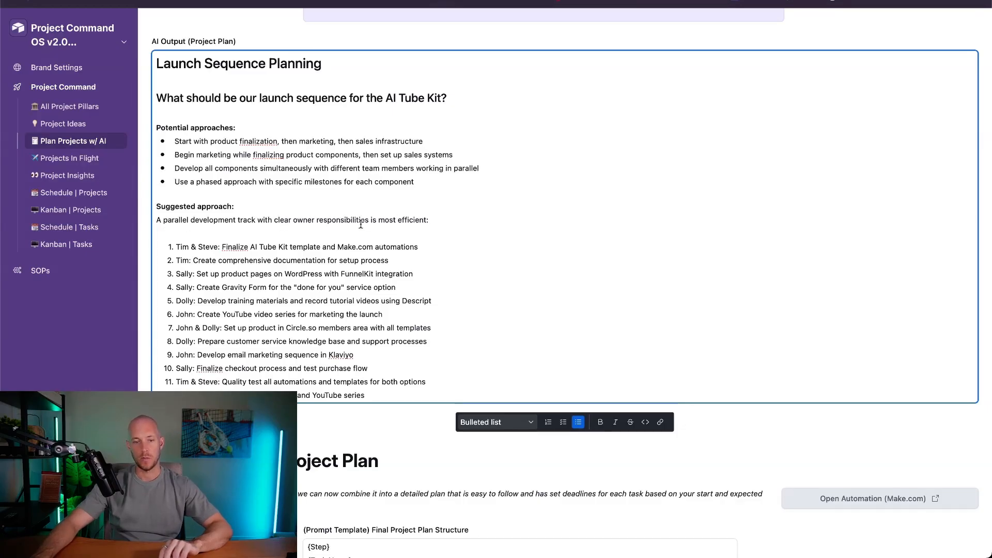
Read through the suggested approach's numbered tasks and their assigned team members in the AI project plan
drag(175, 248, 319, 255)
drag(174, 260, 337, 274)
scroll(191, 271, down, 1)
drag(206, 269, 263, 268)
drag(189, 295, 276, 296)
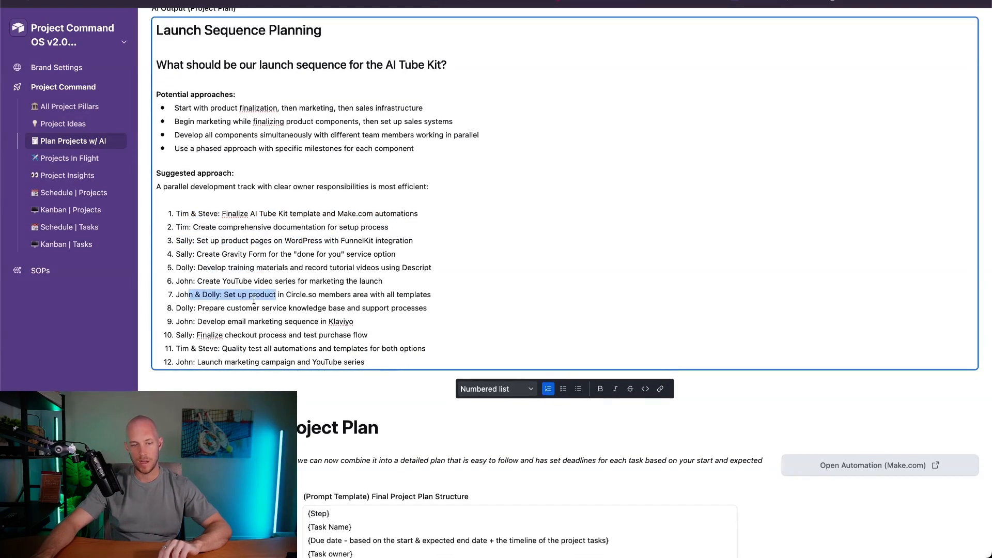
click(260, 297)
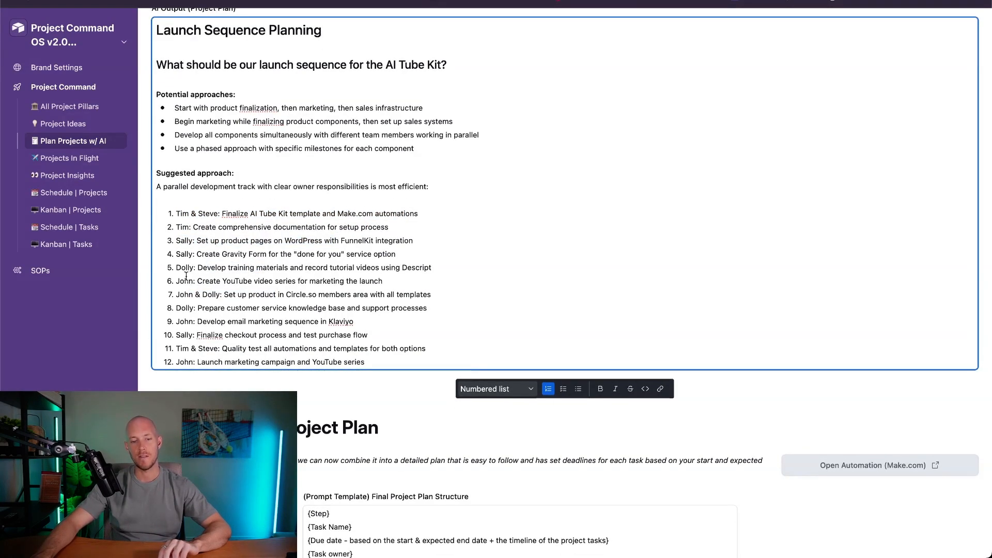
scroll(223, 261, up, 3)
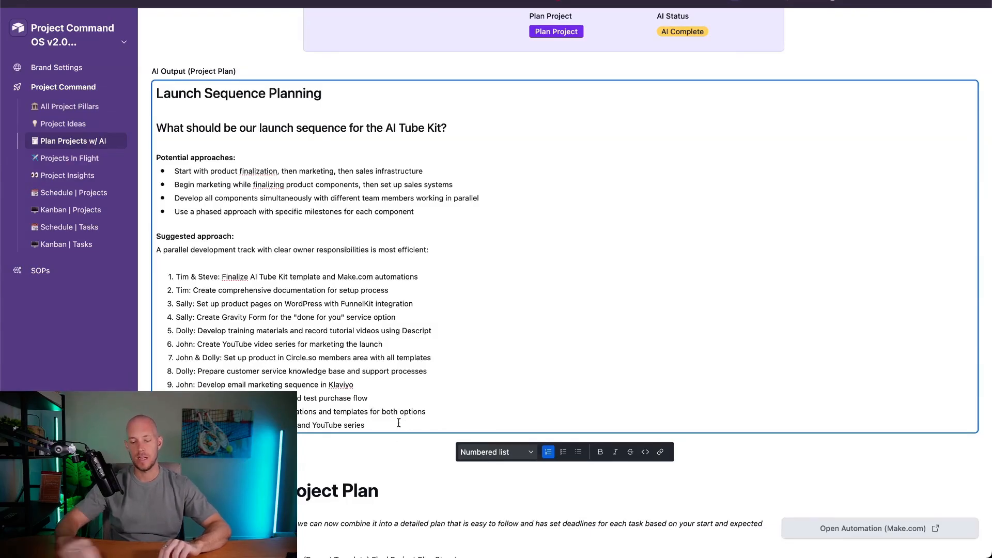
key(Return)
key(Return)
key(BackSpace)
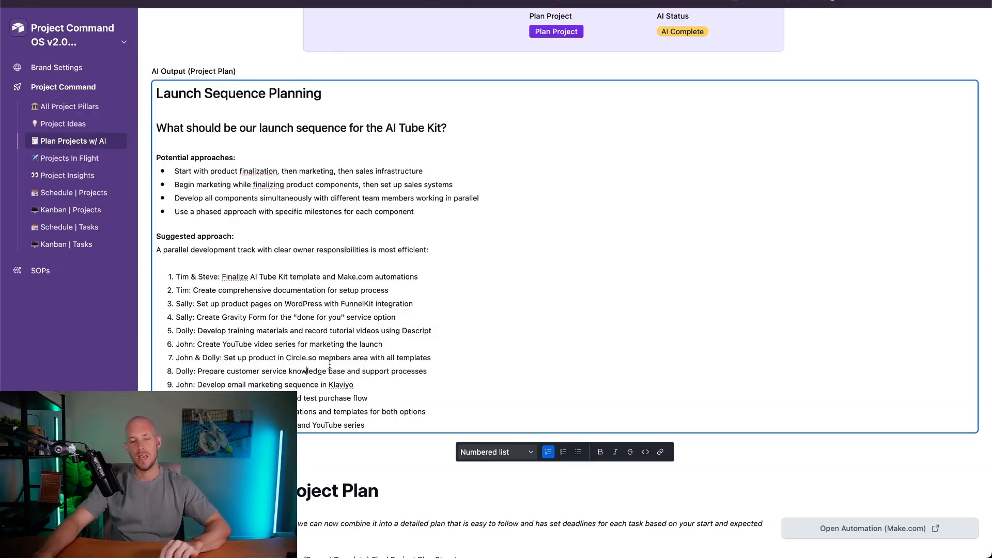
Check the complete Launch Sequence Planning output again, from its potential approaches to the last suggested task
drag(365, 425, 18, 270)
click(223, 291)
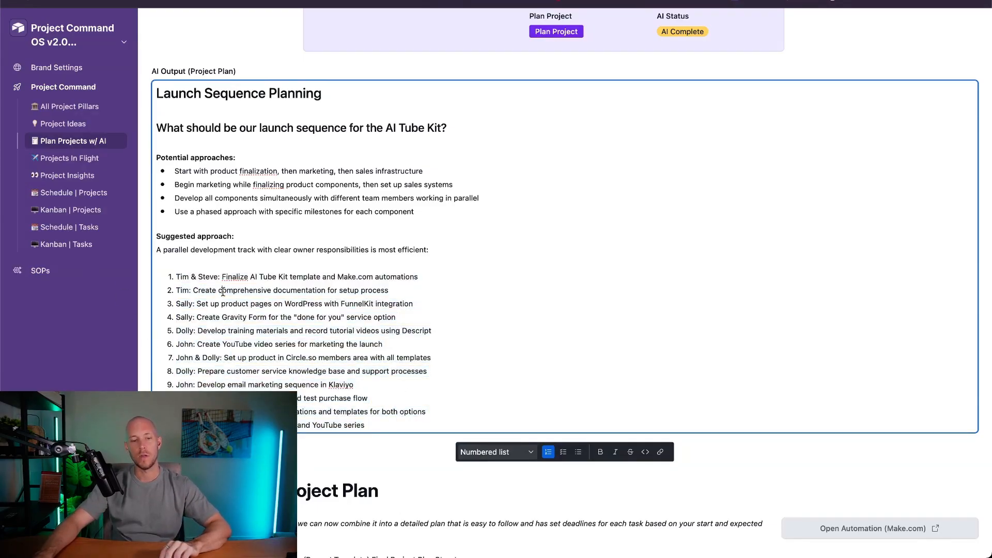
scroll(263, 261, down, 3)
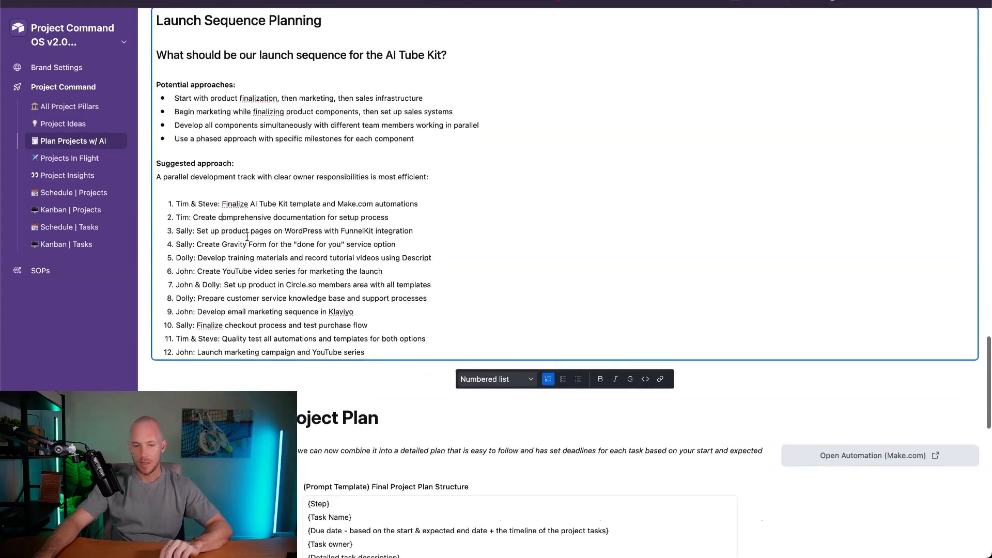
scroll(248, 238, up, 1)
drag(157, 44, 181, 109)
click(380, 368)
click(189, 111)
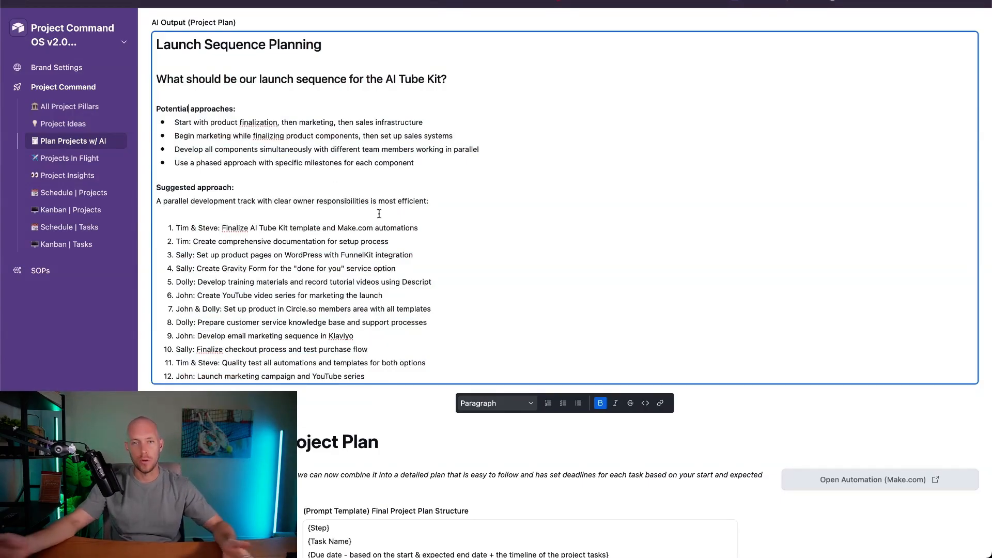
drag(258, 242, 389, 242)
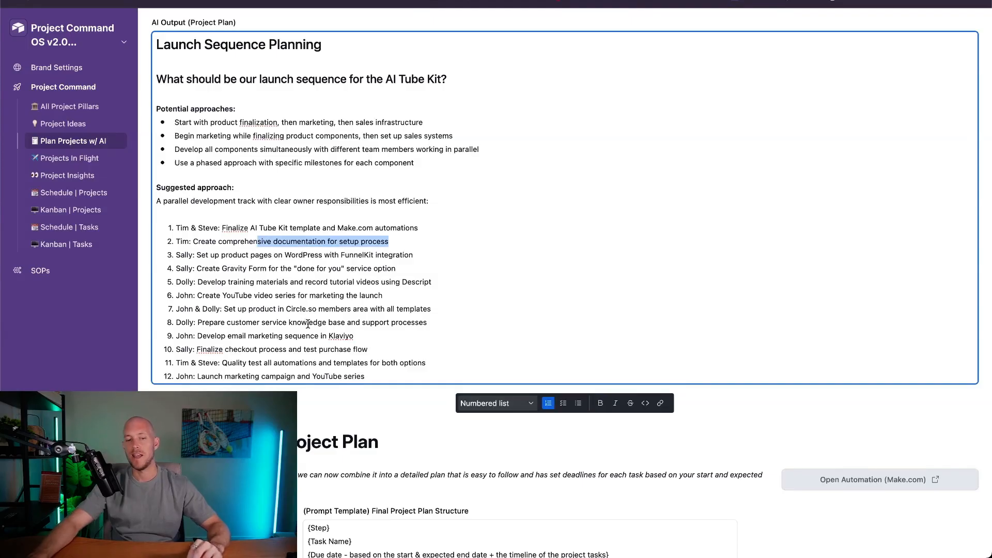
click(307, 322)
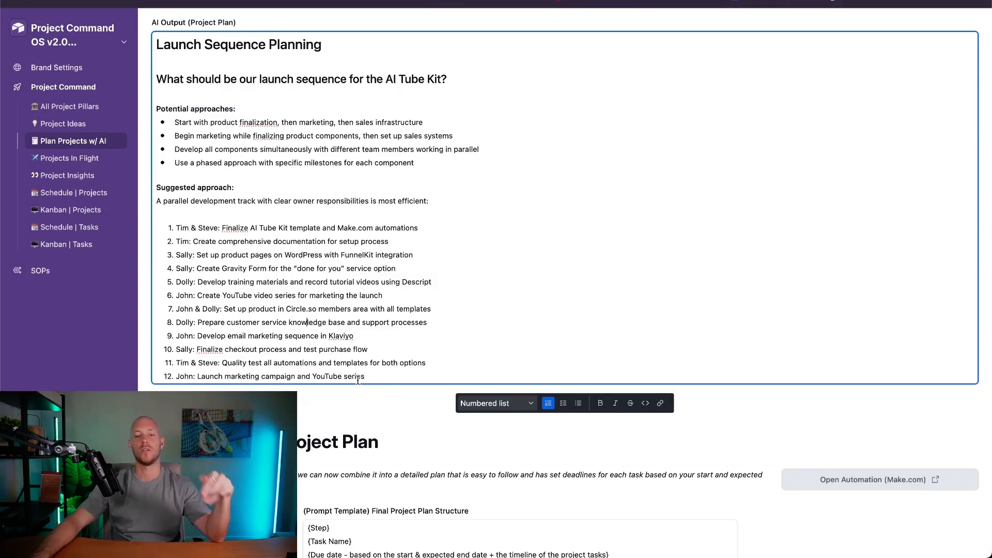
click(380, 388)
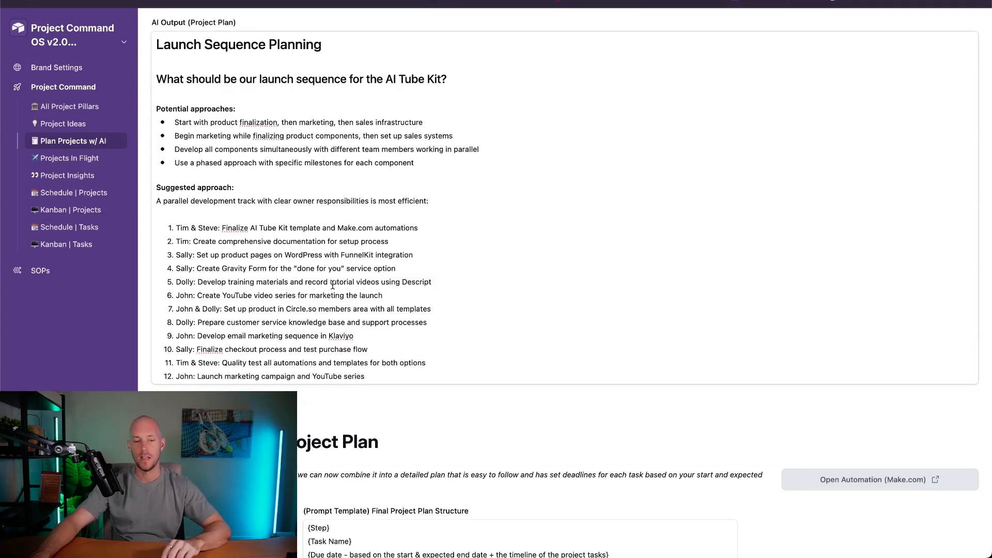
Execute the final project plan with the existing Final Project Plan Structure template and the anthropic/claude-3.7-sonnet:thinking model
scroll(495, 355, down, 4)
drag(233, 253, 370, 252)
click(372, 253)
scroll(234, 316, down, 3)
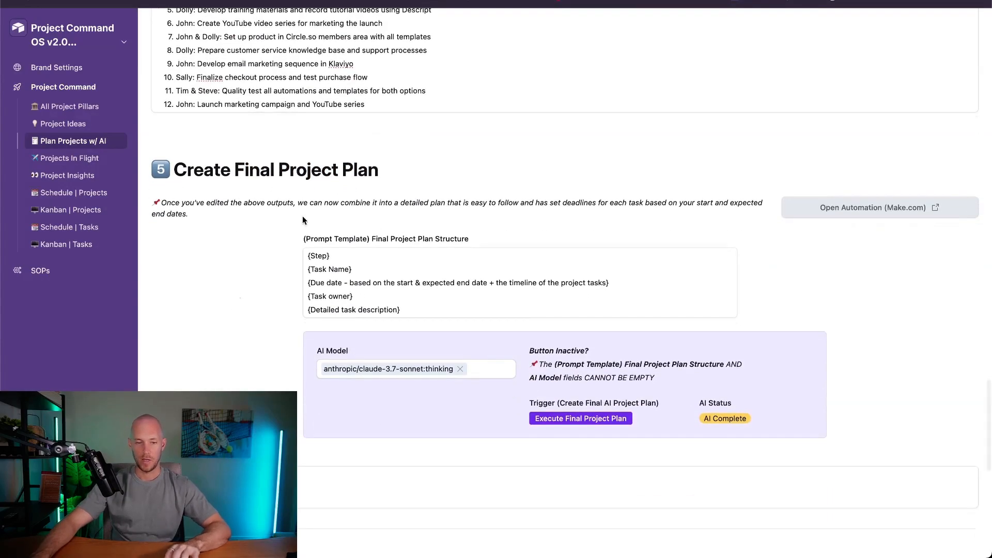
drag(307, 224, 413, 279)
click(498, 207)
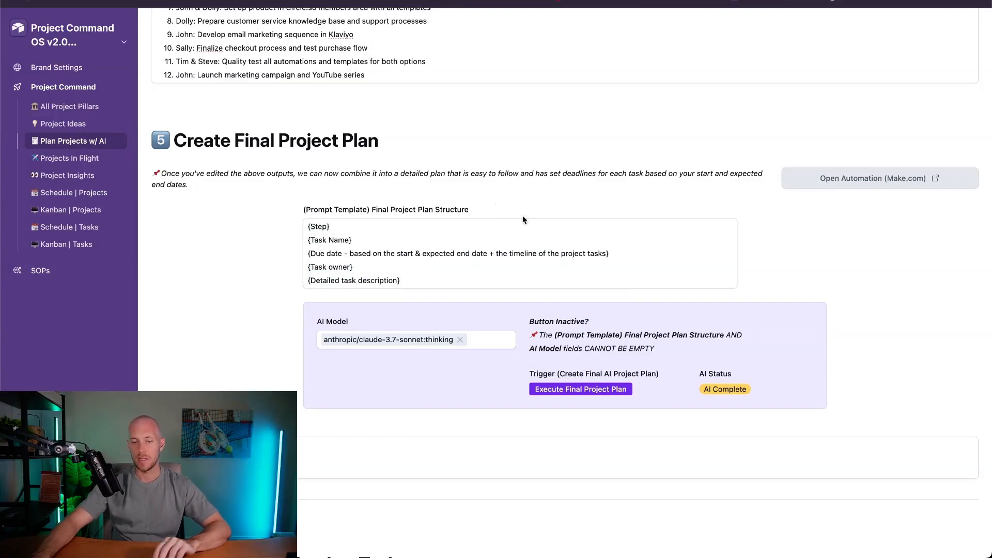
scroll(523, 220, down, 3)
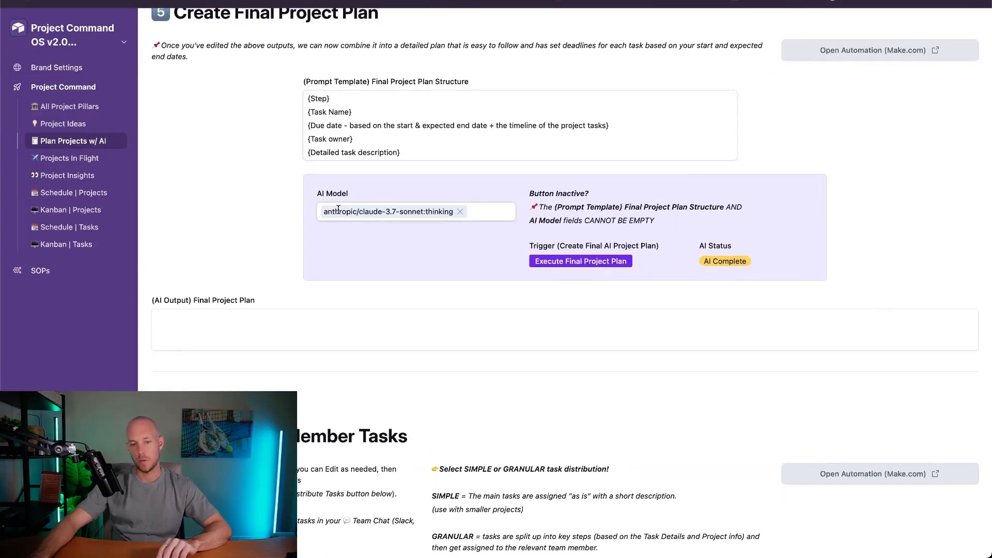
click(588, 262)
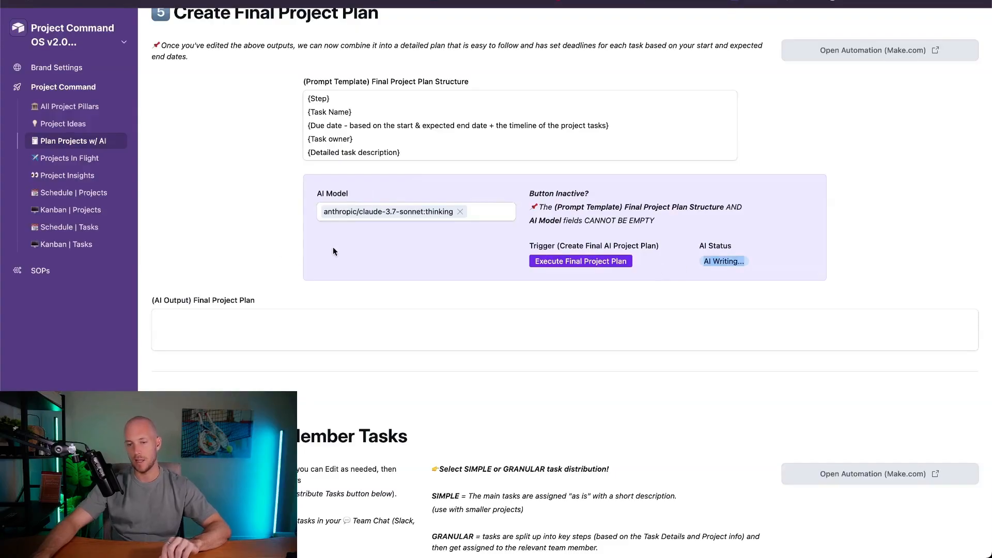
click(215, 324)
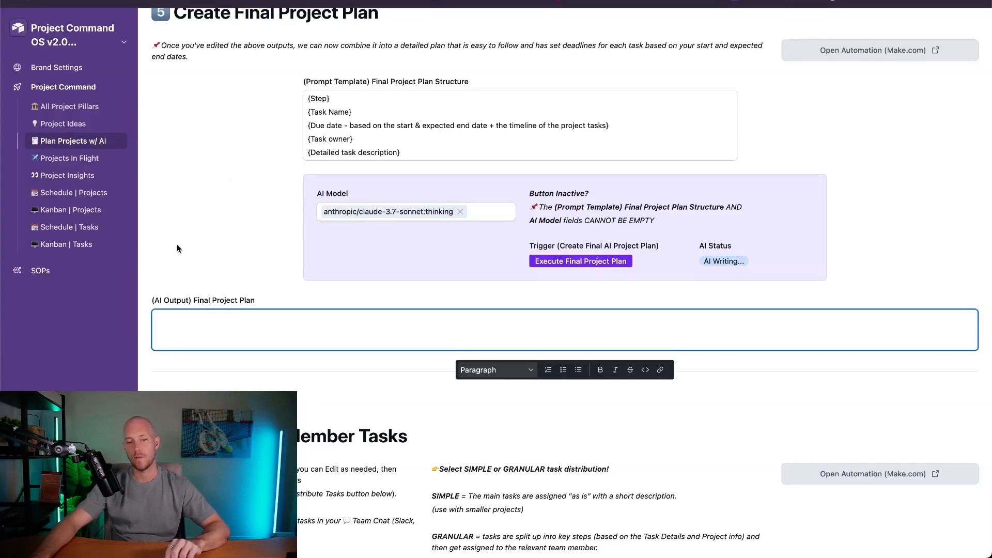
click(199, 233)
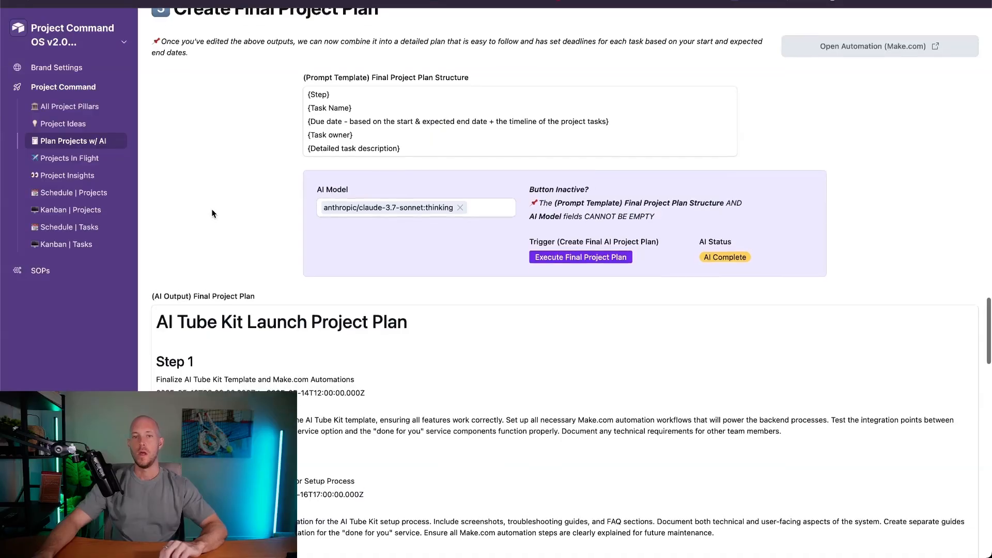
Compare the start of the final AI Tube Kit Launch Project Plan with the suggested approach's numbered task list
scroll(212, 209, down, 1)
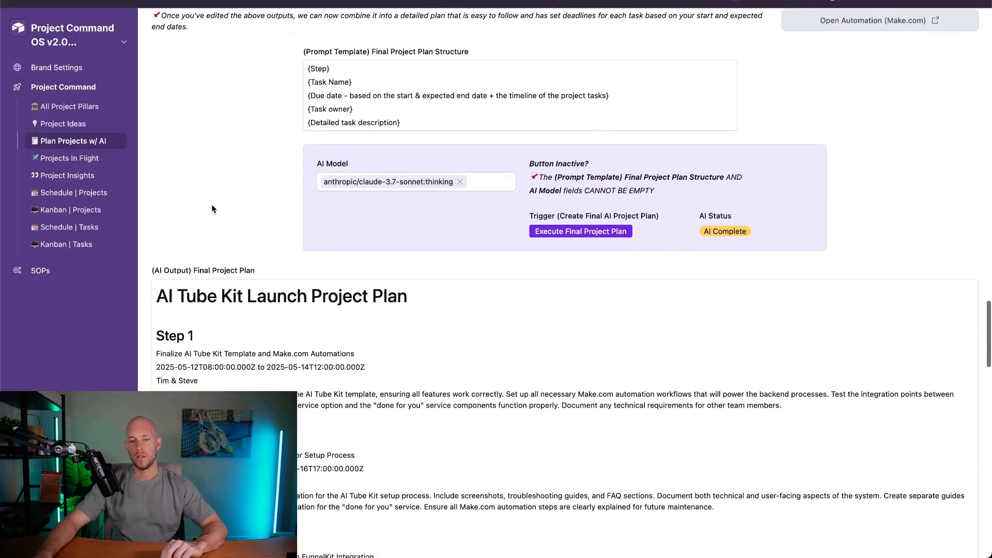
scroll(223, 202, down, 2)
scroll(228, 170, down, 2)
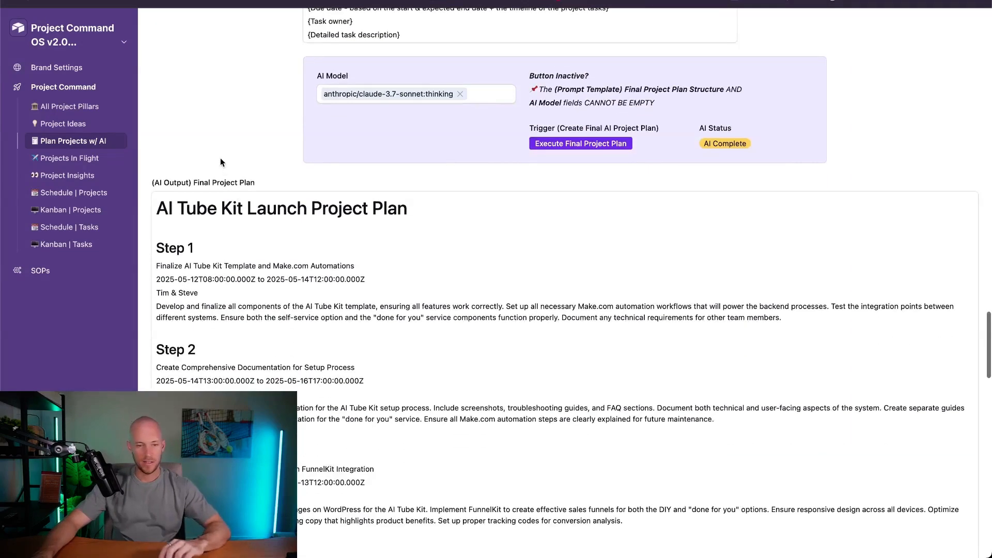
drag(155, 197, 500, 197)
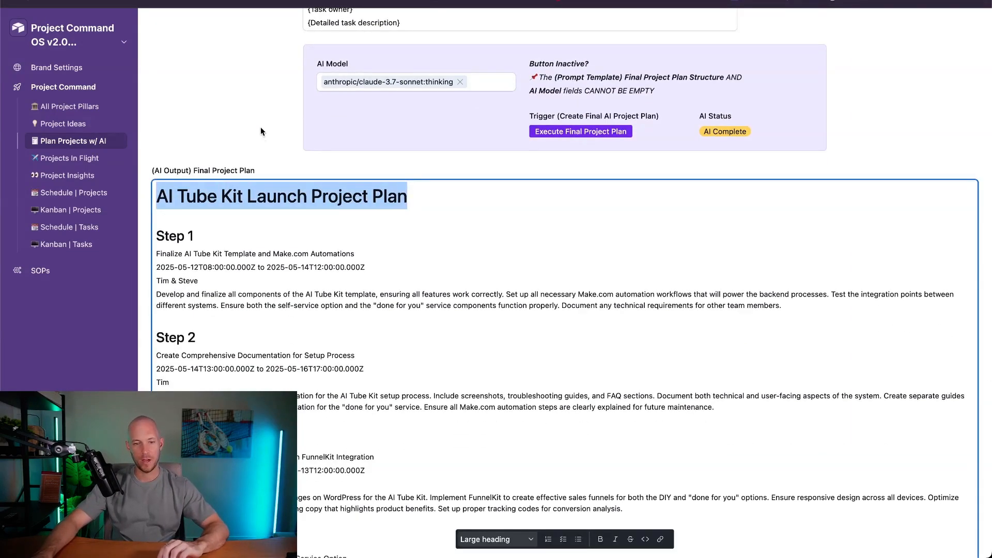
click(198, 141)
scroll(241, 72, down, 3)
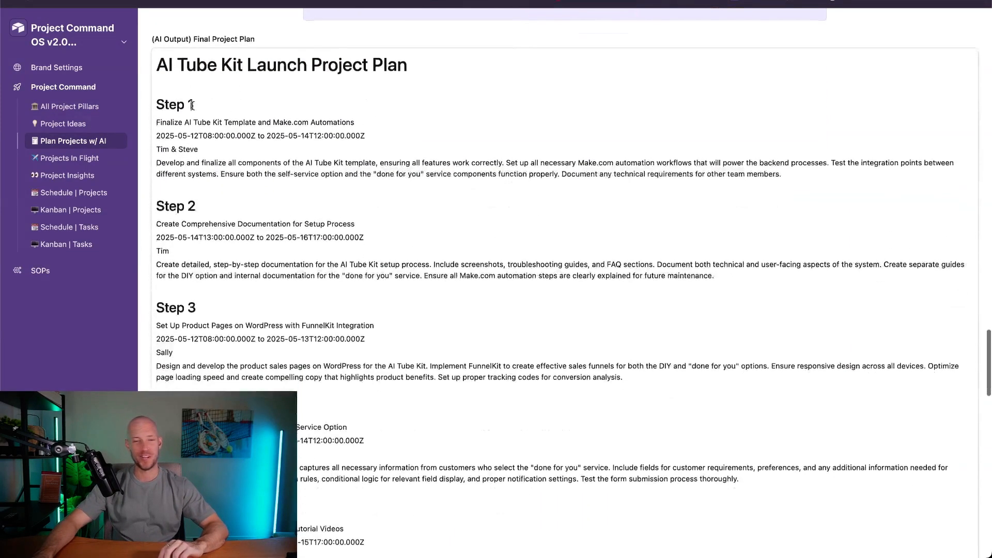
scroll(162, 97, up, 10)
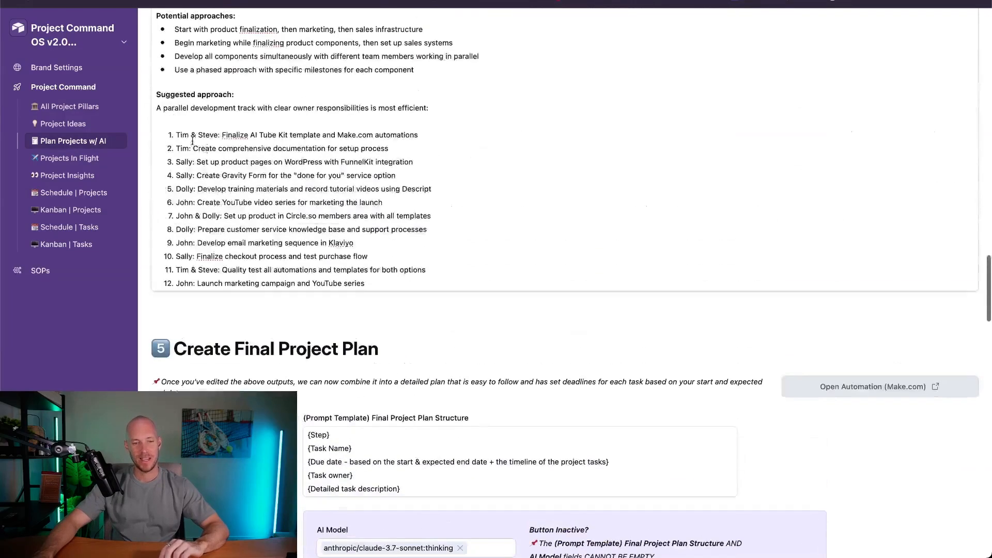
drag(197, 137, 434, 151)
click(344, 190)
scroll(269, 217, down, 10)
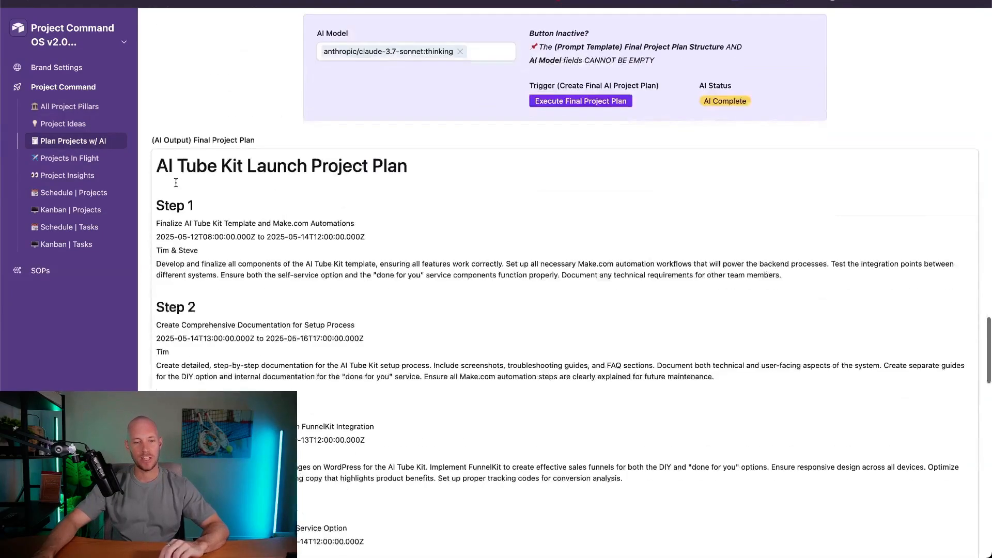
Read Step 1 of the final project plan, including its task name, date range, owners and detailed description
drag(149, 169, 379, 190)
drag(177, 201, 403, 206)
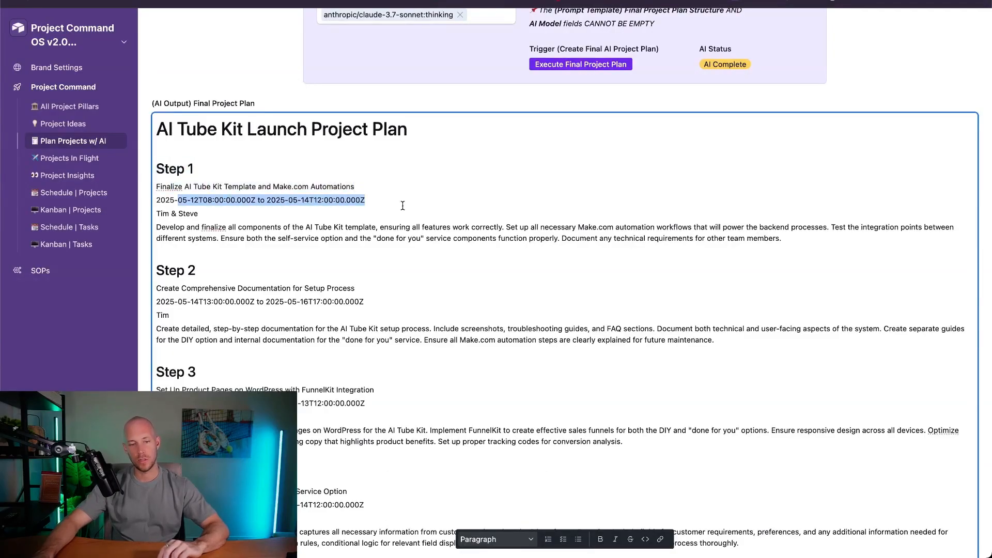
drag(157, 214, 334, 223)
drag(158, 213, 233, 210)
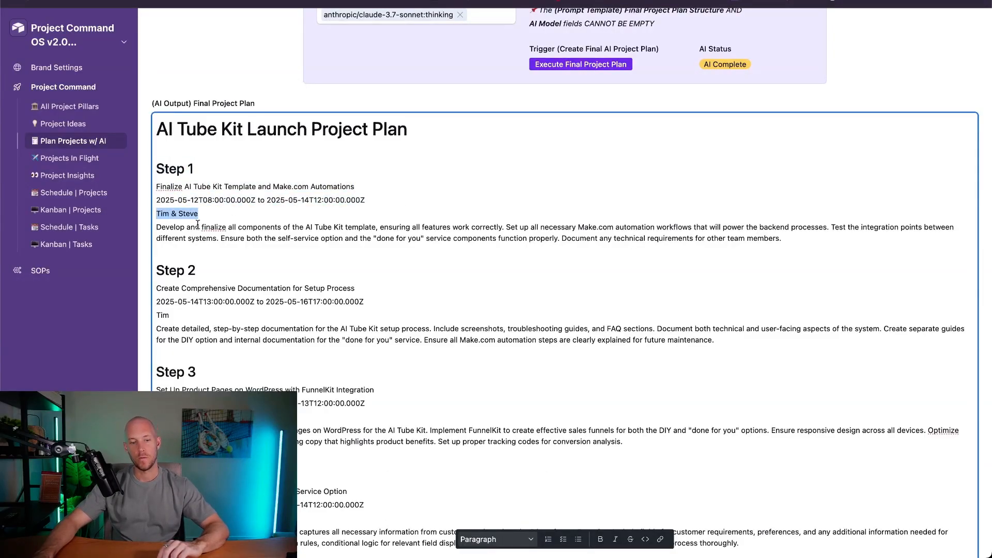
click(160, 229)
drag(152, 230, 767, 245)
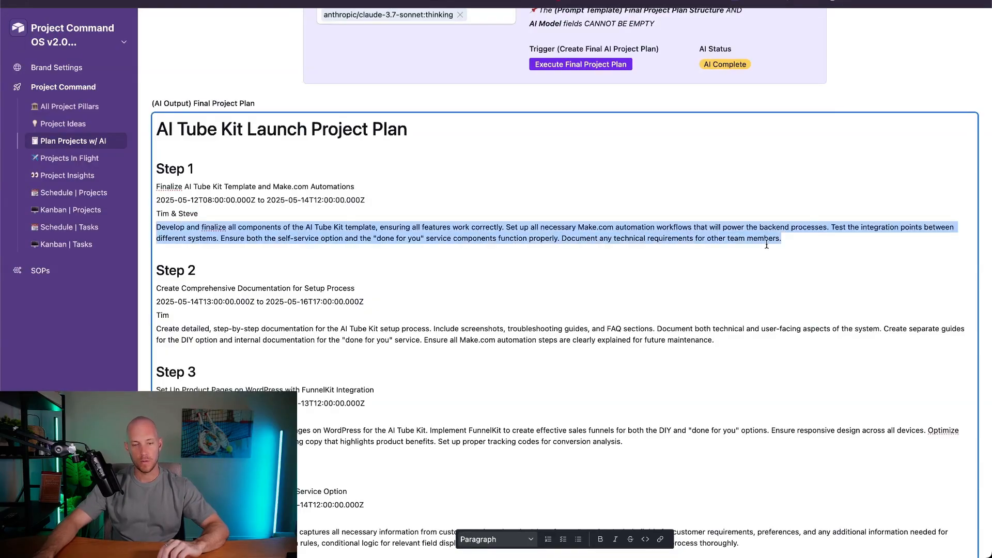
click(812, 238)
scroll(801, 238, down, 3)
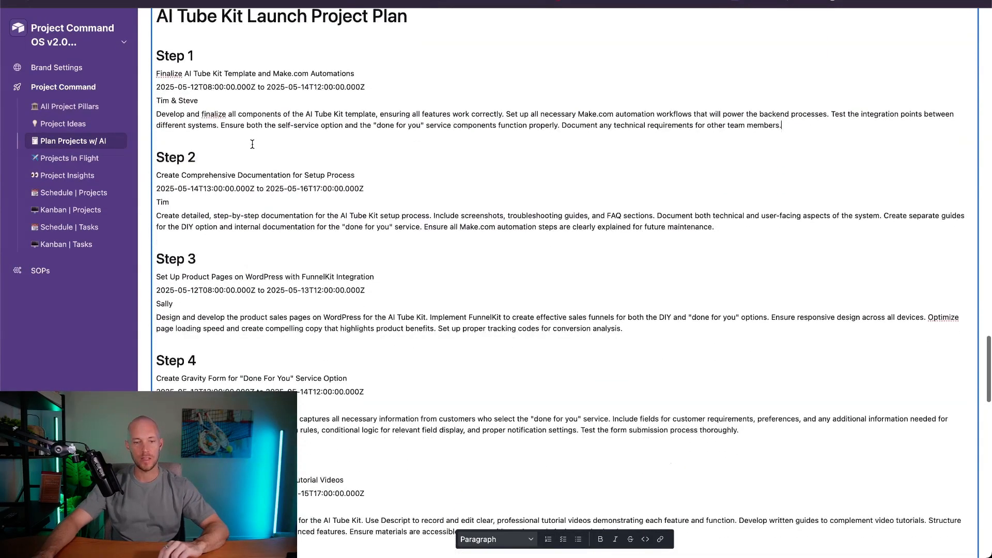
Cross-check the final plan's steps against the suggested approach's tasks and the chosen team and tools
scroll(297, 206, up, 10)
click(308, 145)
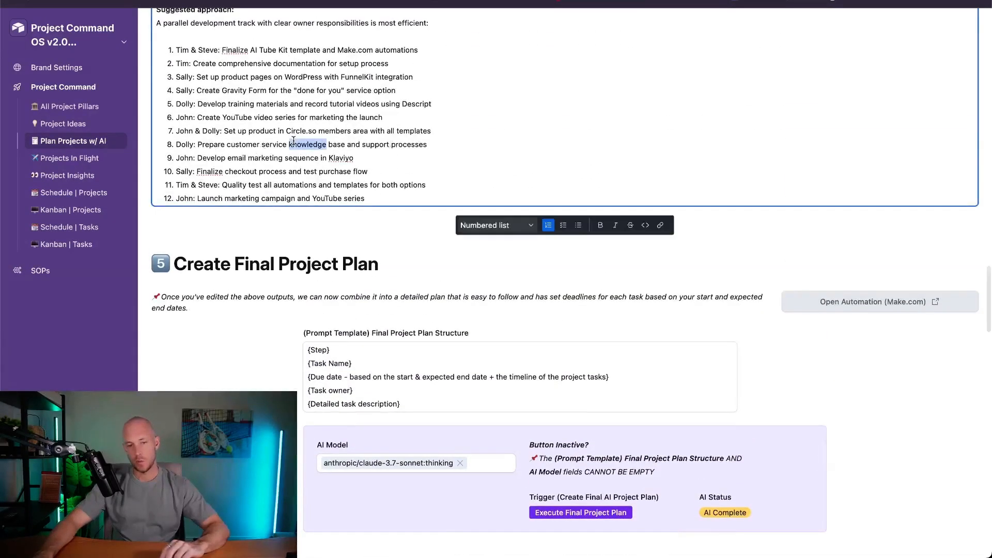
scroll(334, 169, down, 10)
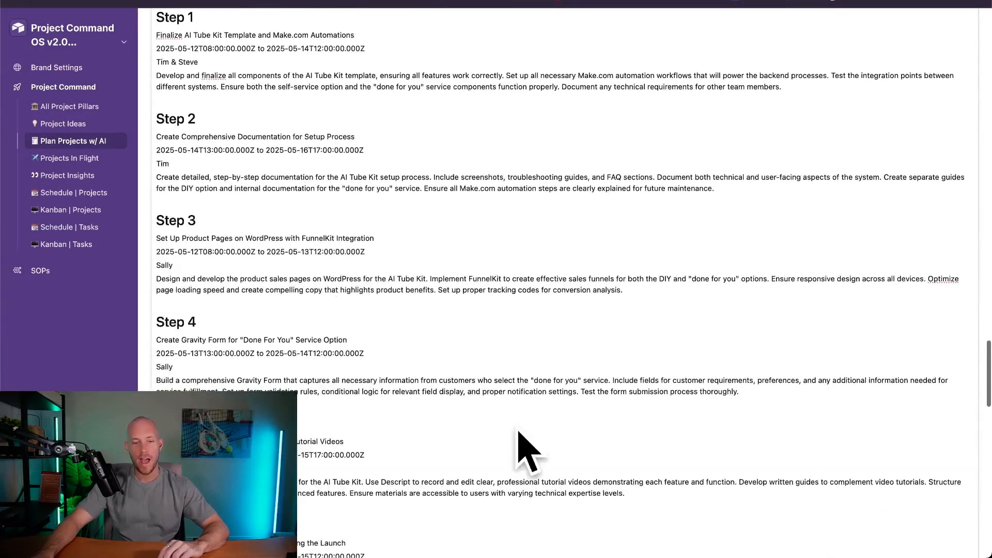
scroll(336, 248, down, 6)
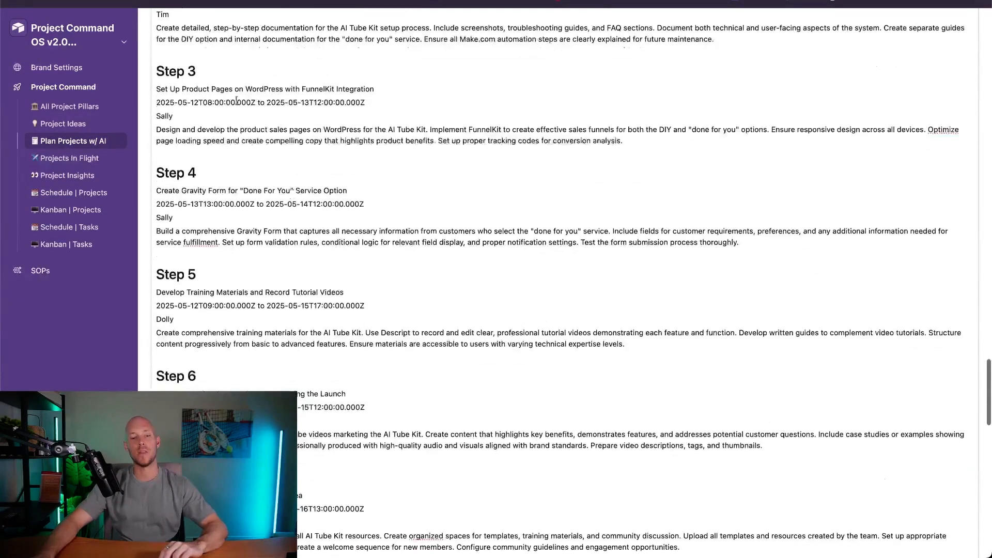
scroll(326, 170, down, 10)
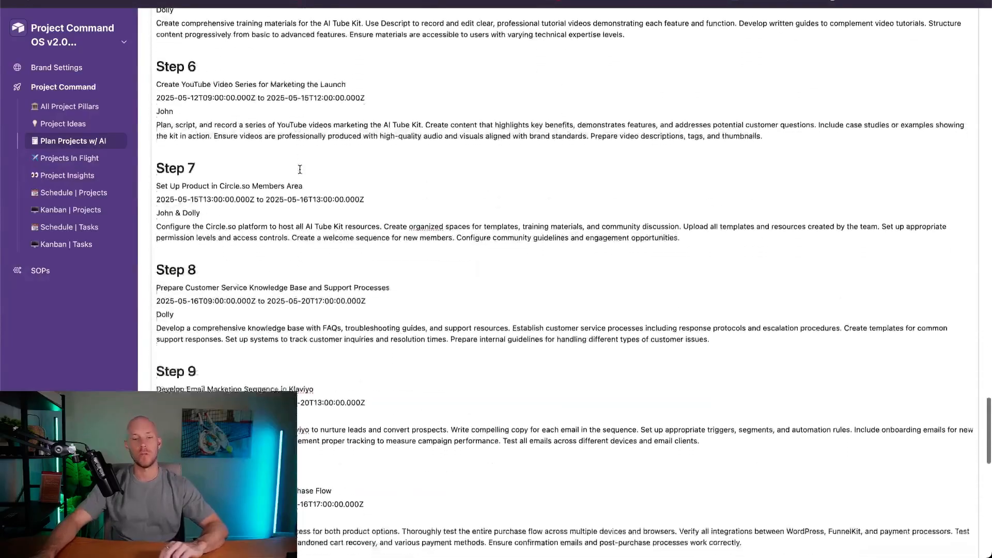
scroll(310, 176, up, 20)
scroll(302, 173, up, 20)
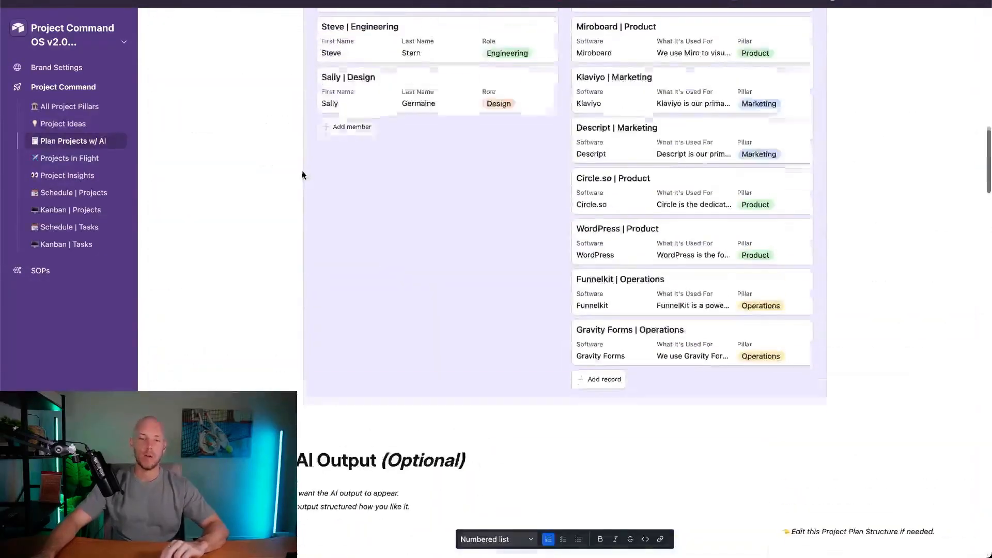
Read the final project plan from Step 1 on, checking the later steps' dates, owners and descriptions
scroll(302, 171, down, 20)
scroll(443, 182, down, 2)
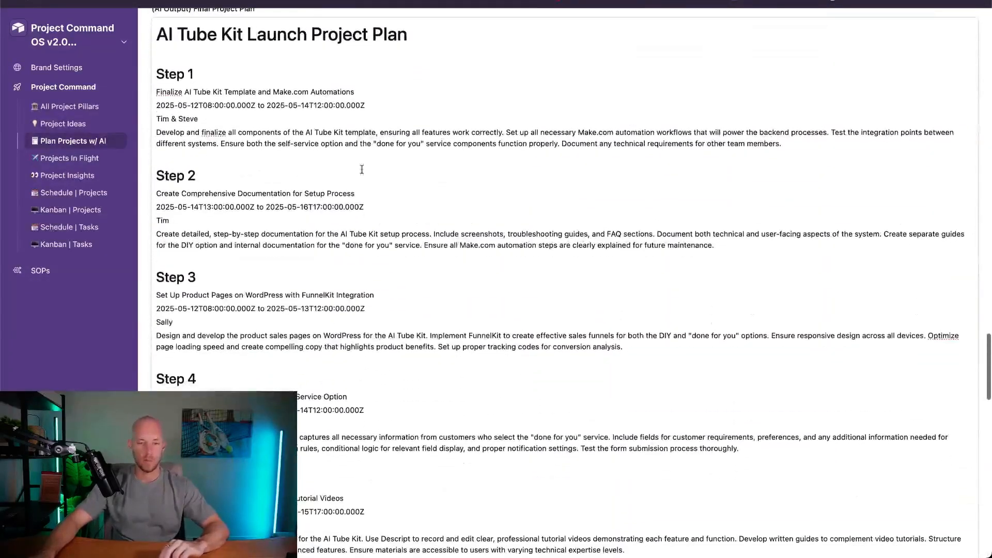
click(376, 147)
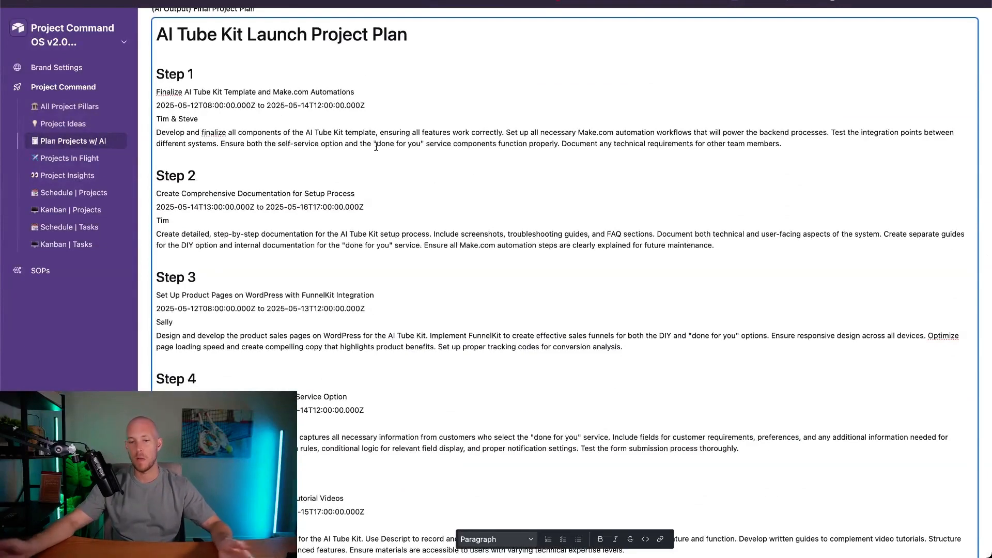
click(797, 139)
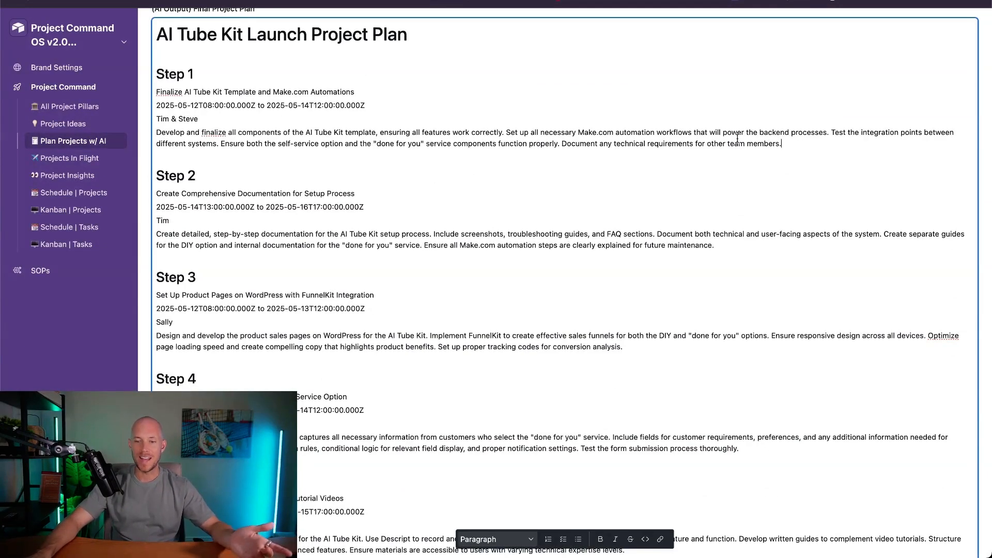
scroll(450, 379, down, 15)
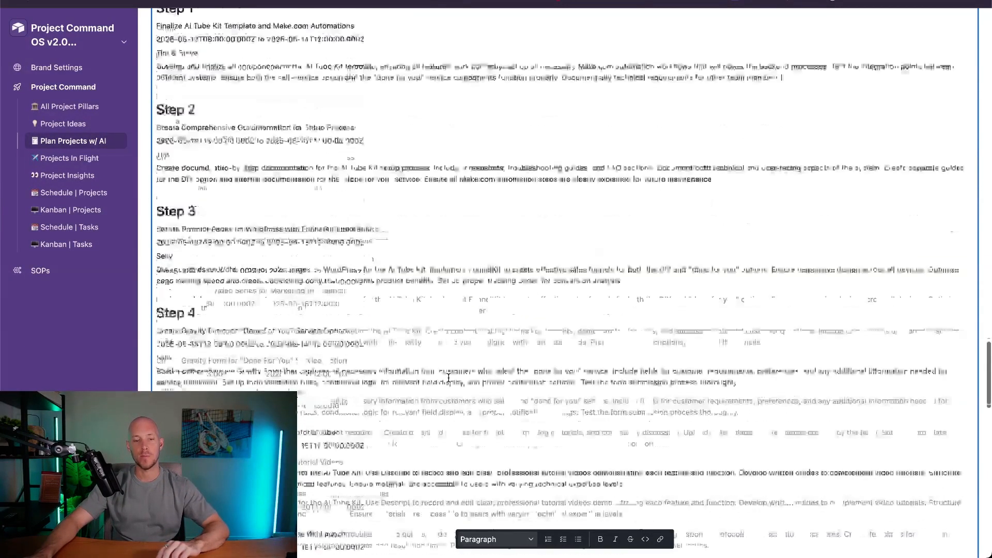
scroll(449, 372, up, 8)
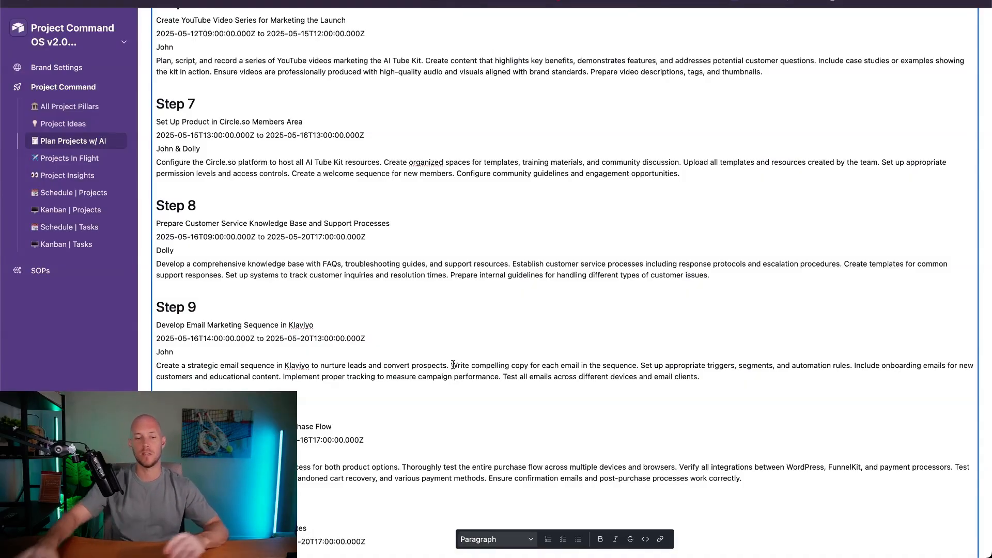
Open the CEO's record among the chosen team members, read its details, and close it
scroll(453, 365, up, 10)
scroll(448, 365, up, 15)
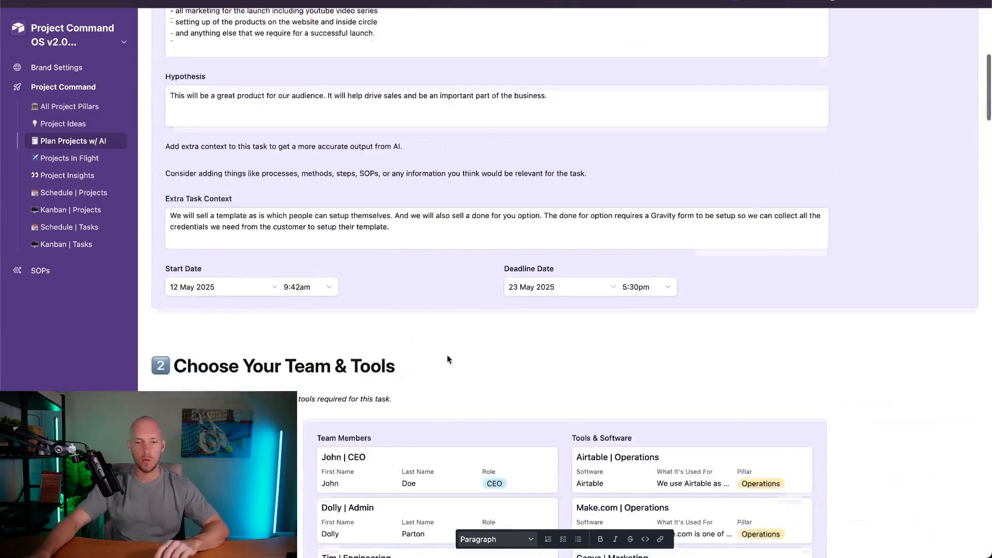
scroll(447, 361, down, 5)
click(397, 219)
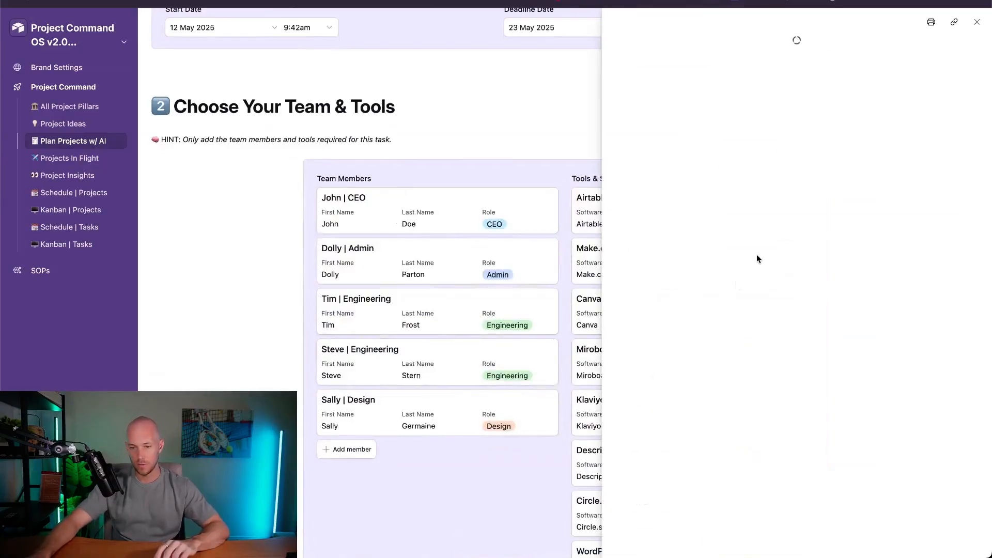
scroll(796, 330, down, 1)
drag(736, 196, 801, 240)
click(772, 214)
click(517, 246)
Open the Airtable record among the chosen tools, read its What It's Used For description, and close it
click(646, 219)
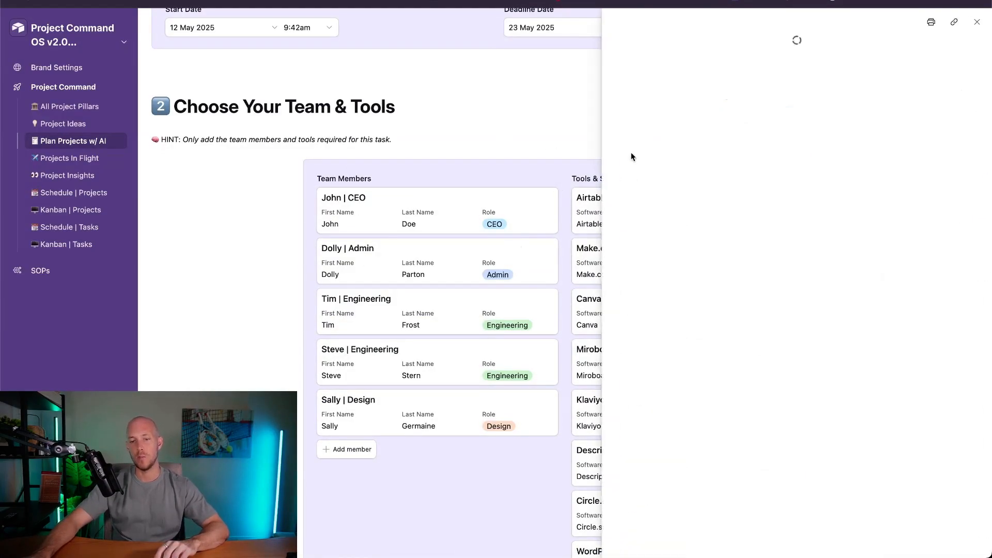
drag(743, 125, 882, 228)
click(882, 228)
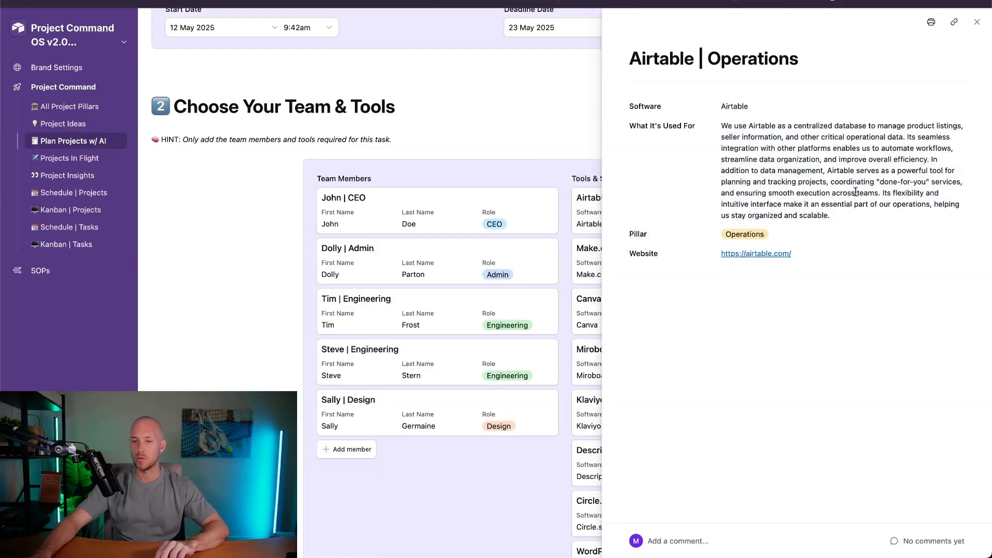
click(410, 114)
Review the AI Tube Kit task's description, hypothesis and extra task context
scroll(437, 120, up, 5)
scroll(463, 228, up, 5)
scroll(463, 228, down, 6)
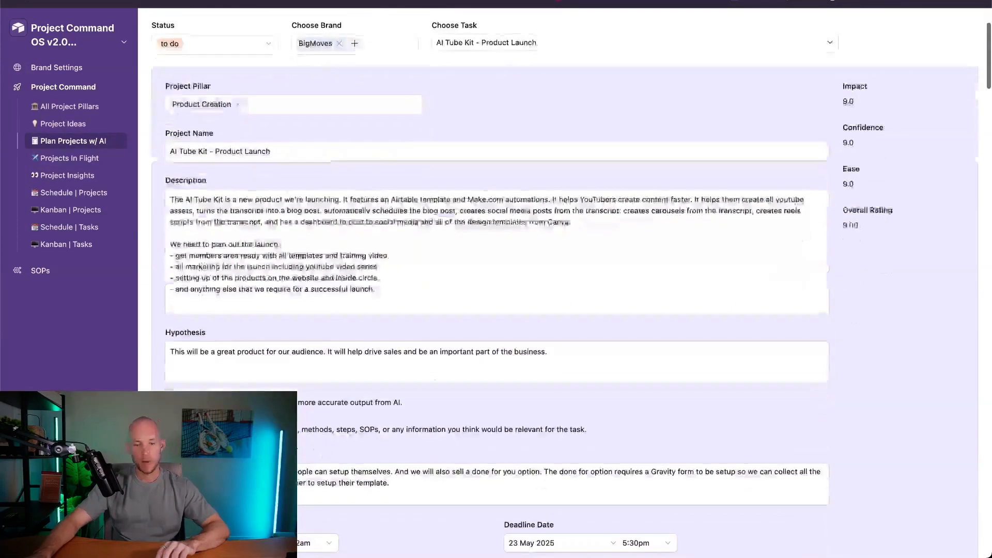
click(241, 314)
triple_click(241, 313)
click(576, 269)
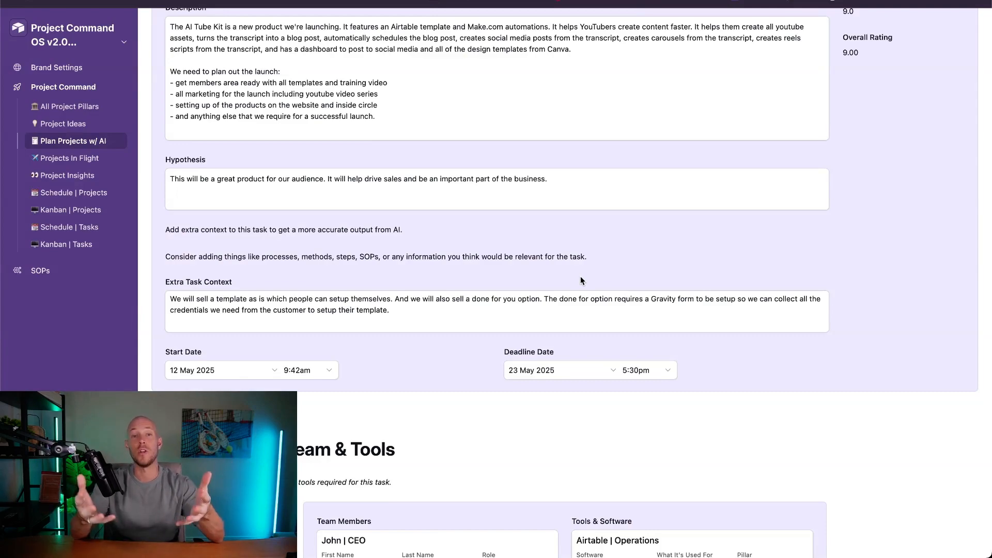
Go through the complete final project plan again, from Step 1 to Step 12
scroll(581, 276, down, 20)
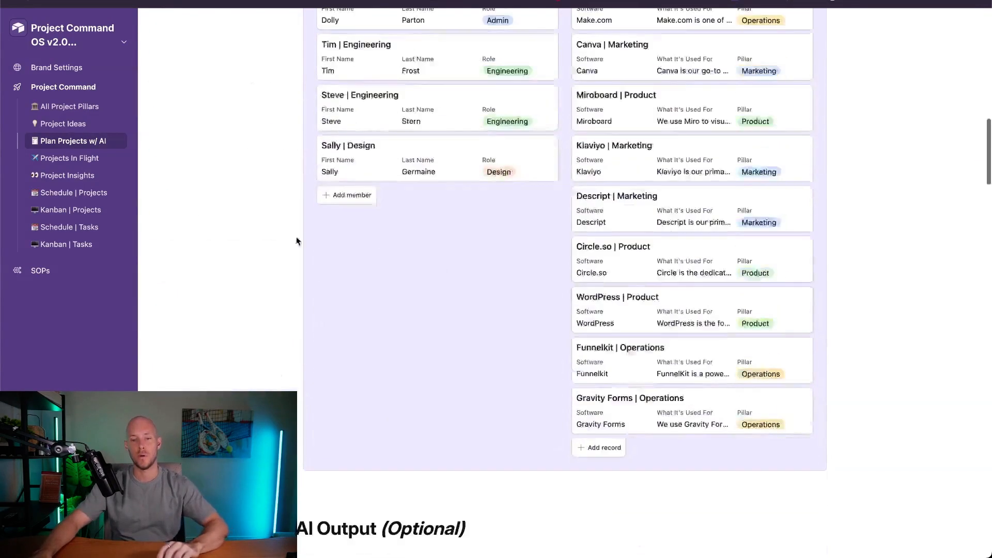
scroll(223, 219, down, 2)
drag(157, 82, 370, 262)
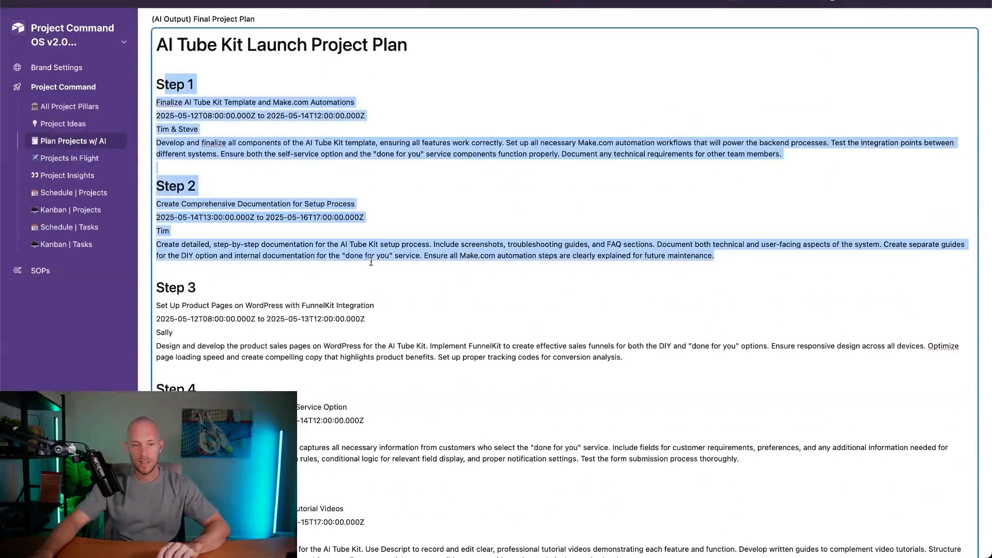
click(371, 262)
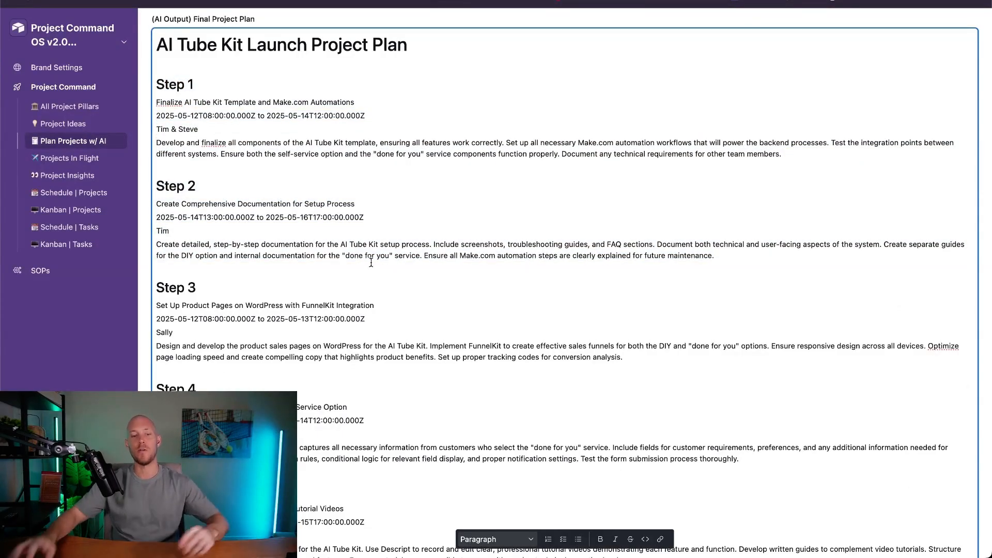
scroll(254, 112, down, 12)
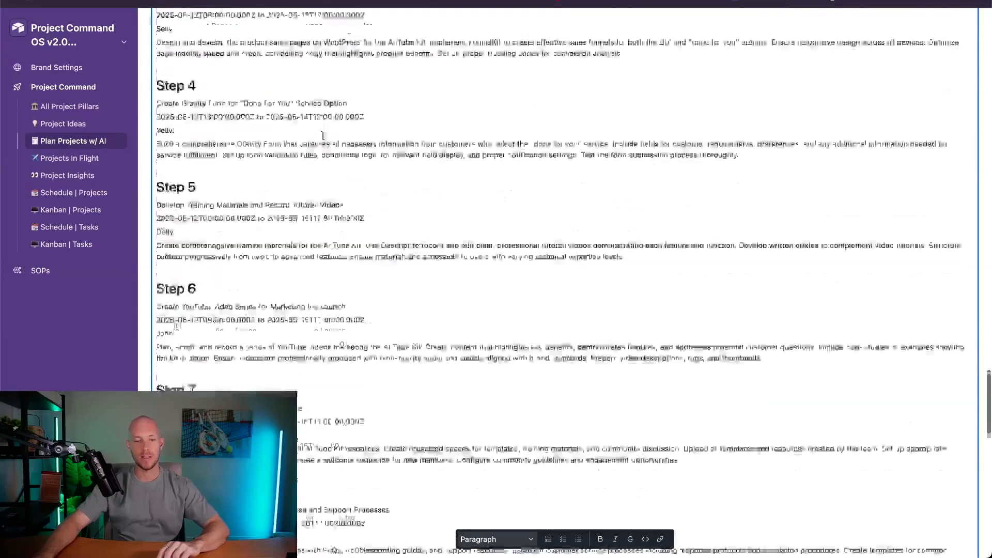
scroll(312, 144, down, 8)
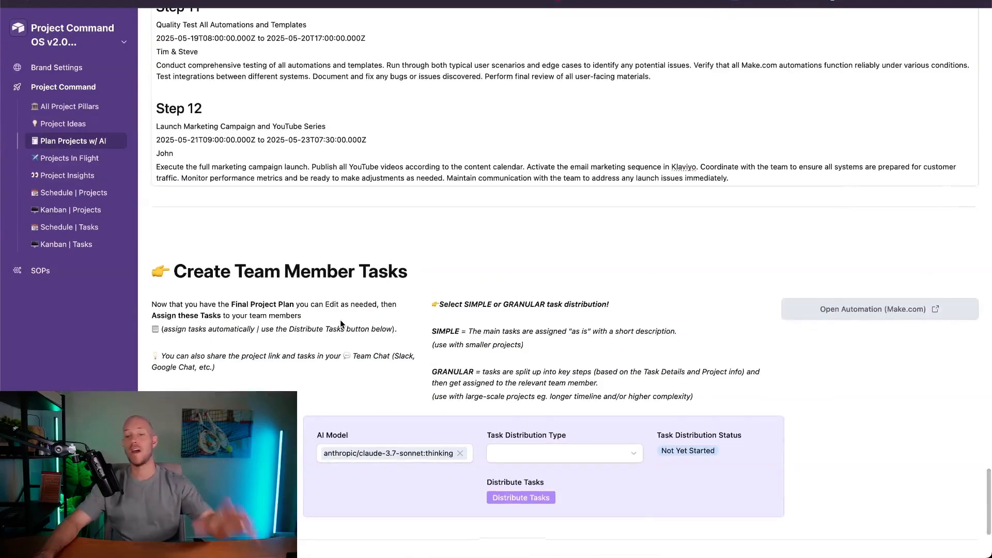
Set the team member task distribution type to Simple and distribute the tasks with the existing anthropic/claude-3.7-sonnet:thinking model
scroll(321, 289, down, 1)
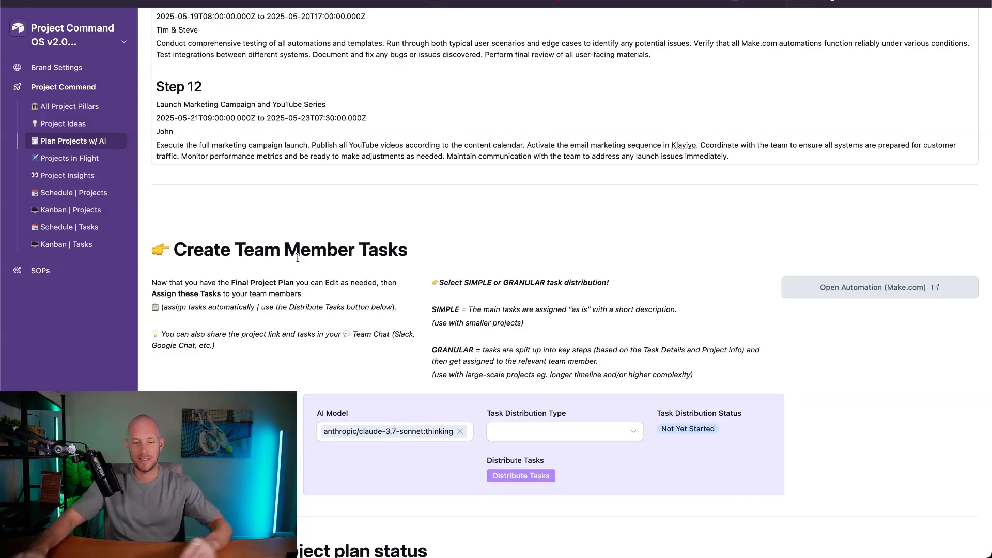
scroll(323, 273, down, 1)
scroll(323, 273, down, 2)
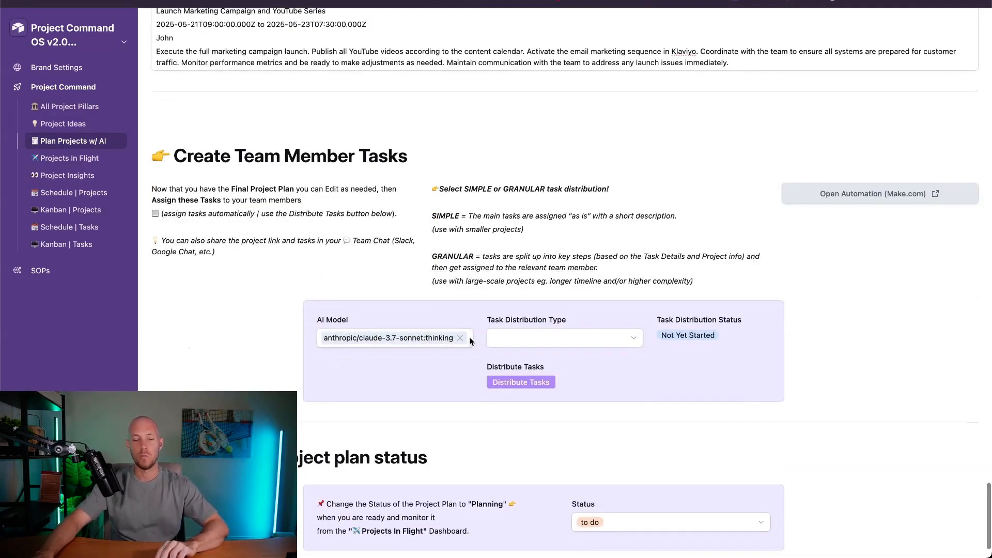
click(534, 345)
click(513, 409)
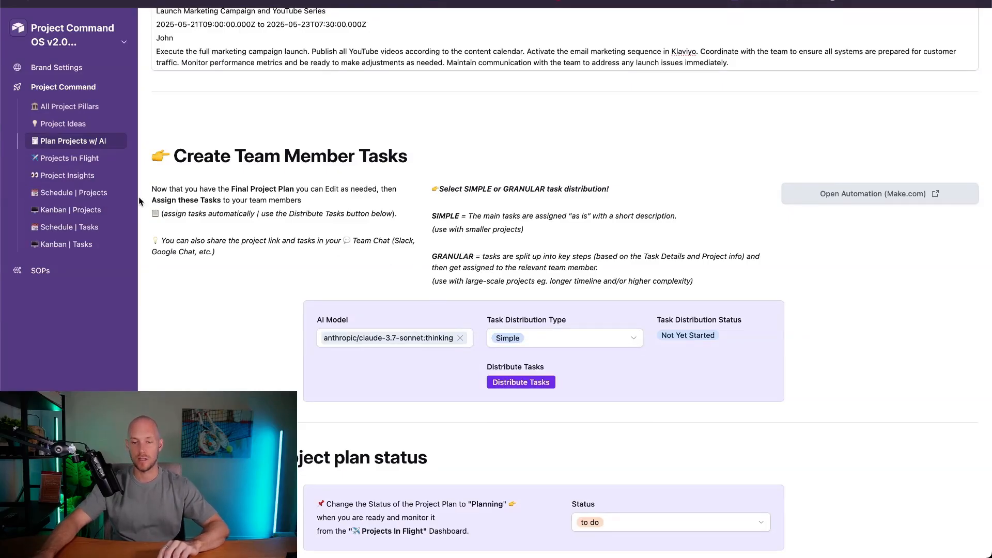
scroll(310, 252, down, 2)
click(537, 320)
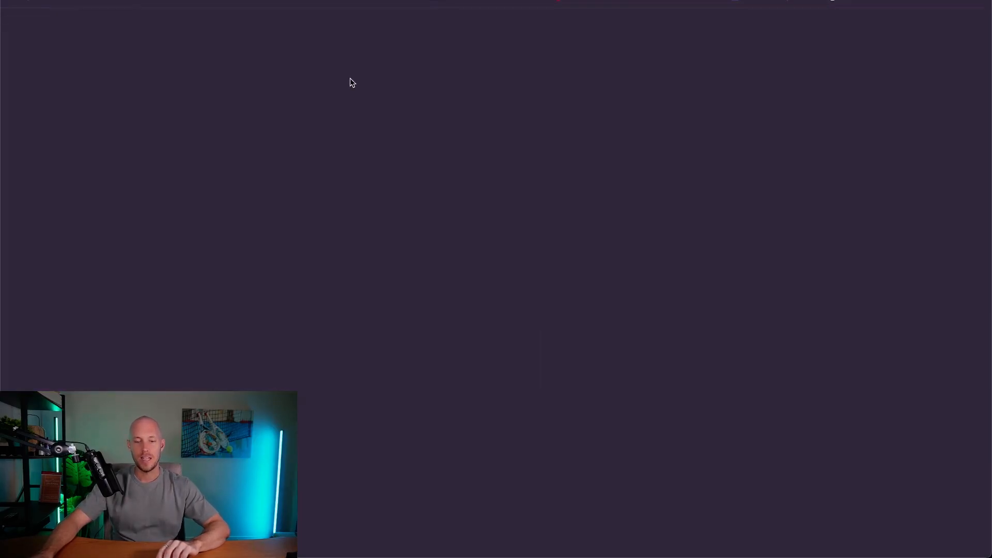
Check the last steps of the final project plan and the Task Distribution Status under Create Team Member Tasks
scroll(305, 212, up, 7)
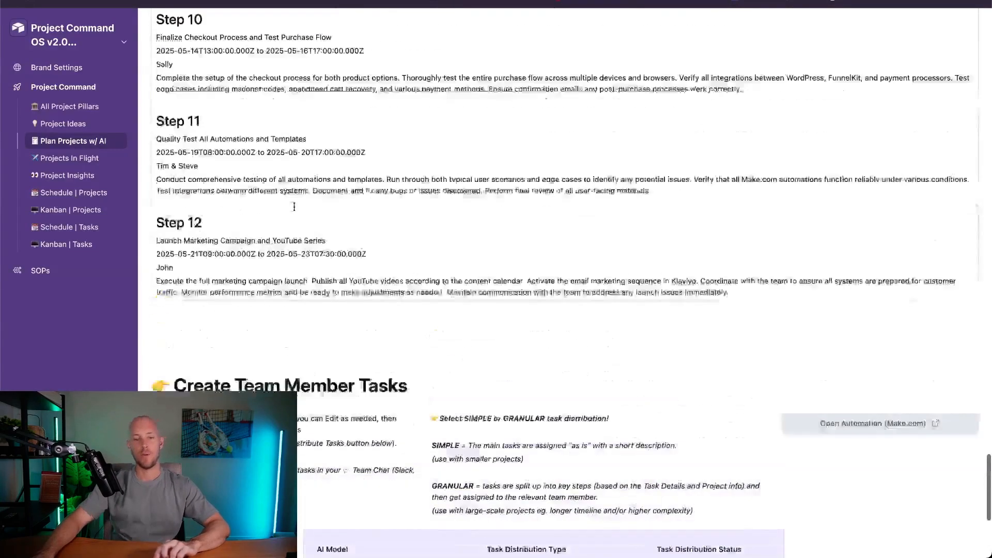
click(311, 177)
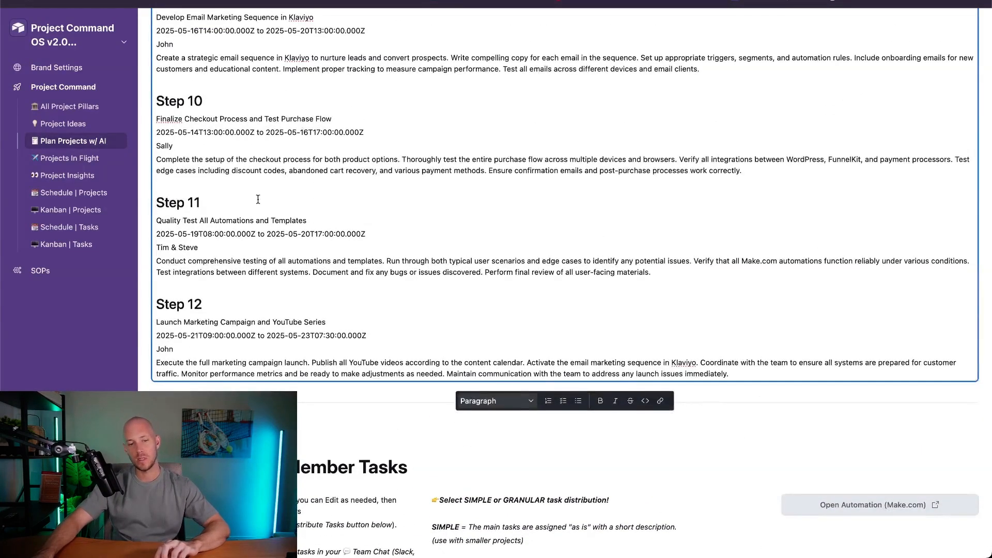
scroll(276, 240, up, 6)
scroll(277, 240, down, 13)
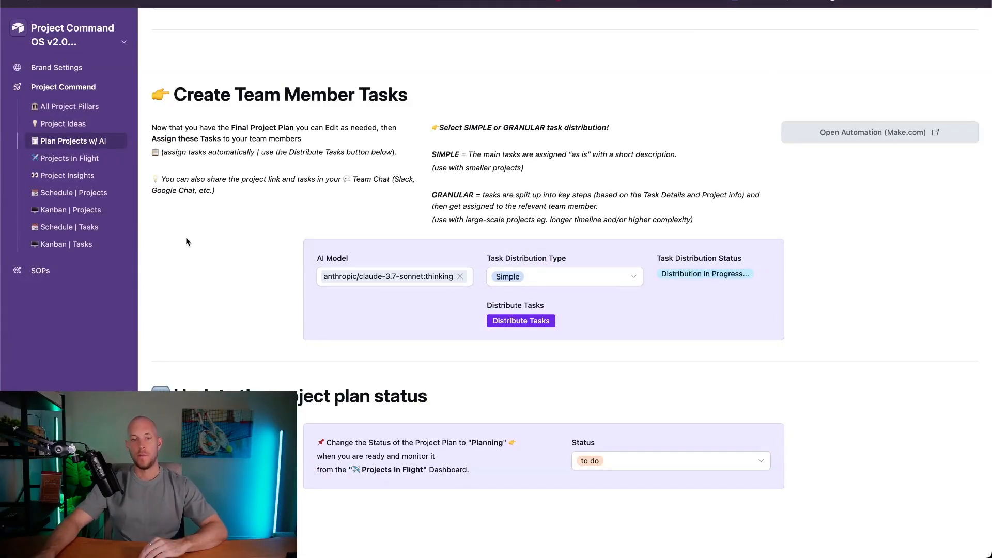
Open the AI Tube Kit - Product Launch project from the projects Kanban and review its details, plan and Tasks list
click(52, 211)
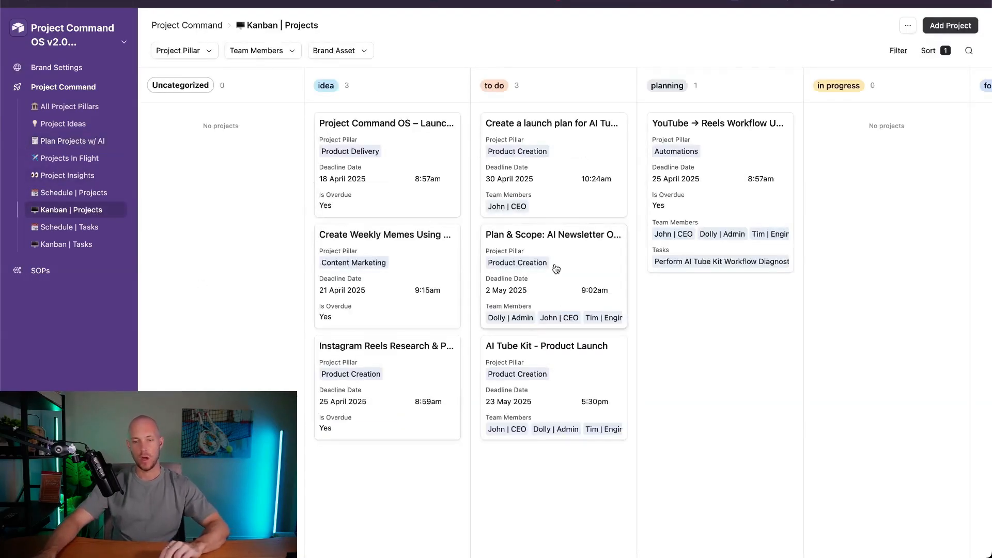
click(535, 351)
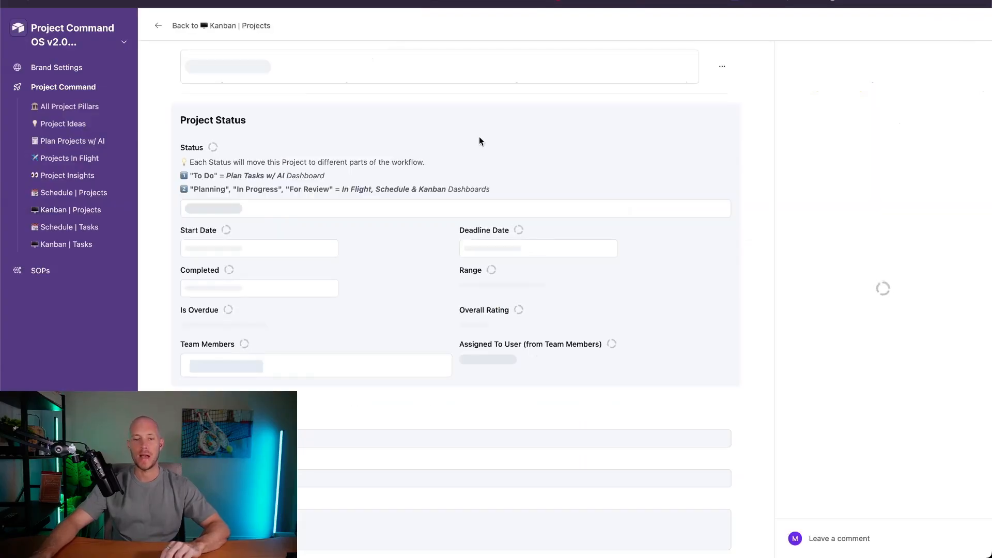
scroll(153, 109, down, 5)
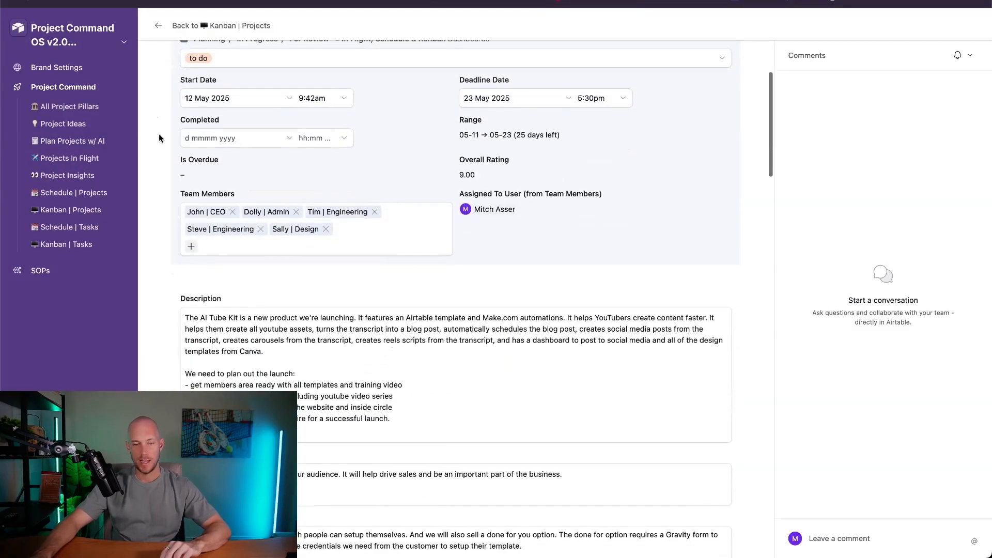
scroll(159, 134, up, 5)
scroll(200, 251, down, 20)
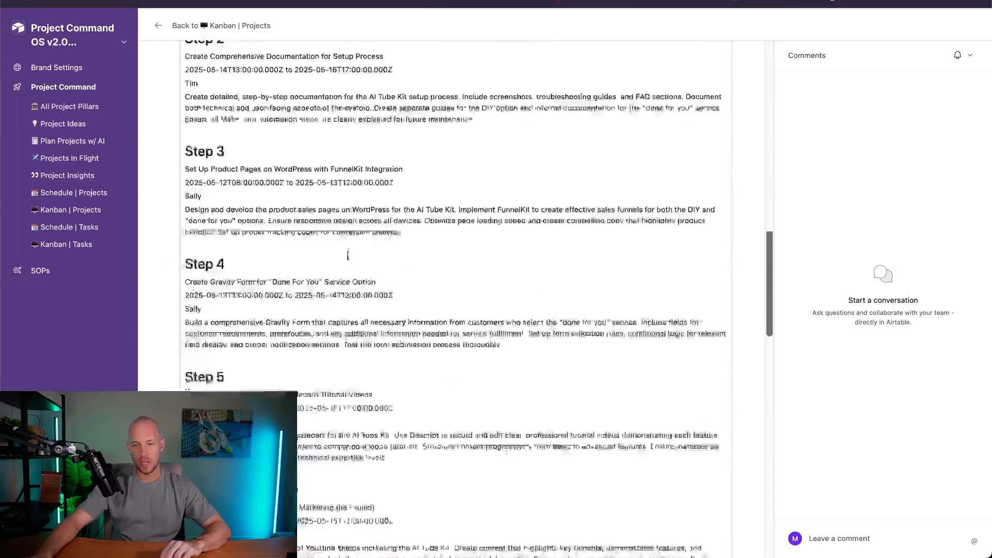
scroll(201, 252, down, 4)
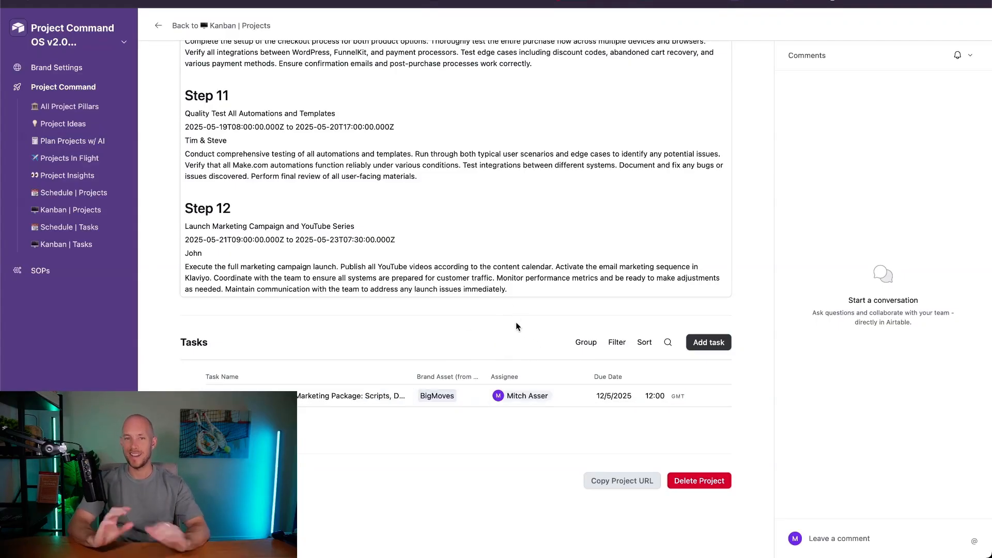
scroll(516, 327, down, 3)
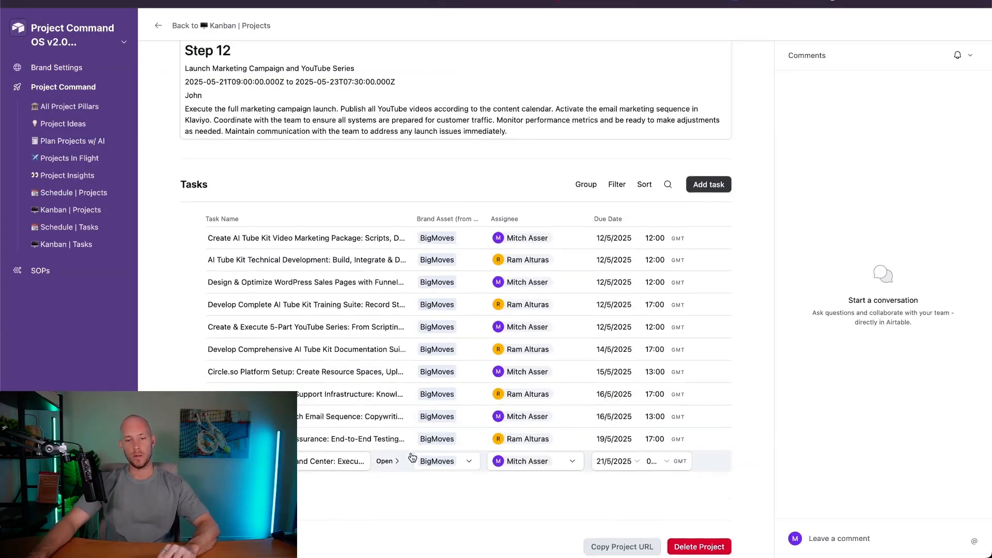
scroll(394, 348, down, 2)
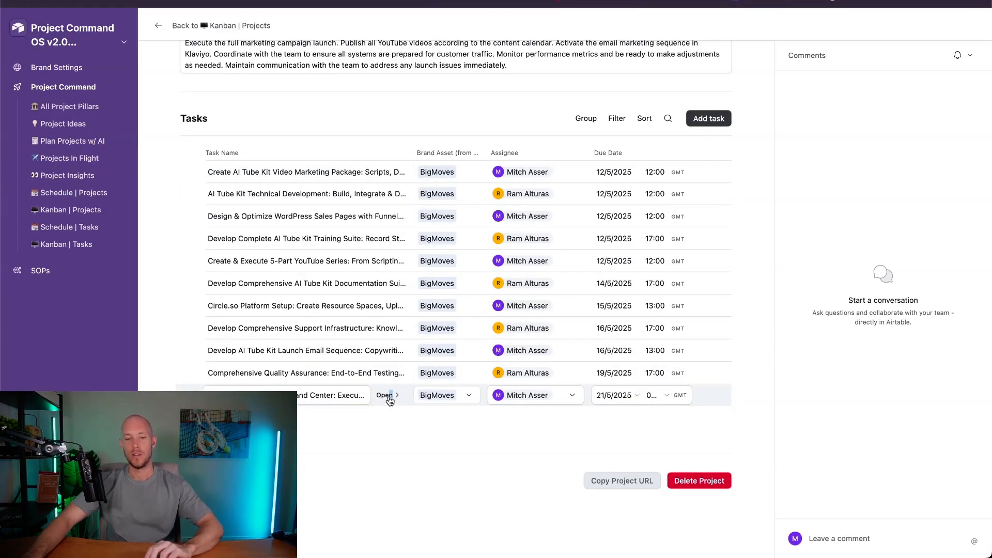
Open the Launch Campaign Command Center task and read its assignee, dates and full task description
click(387, 397)
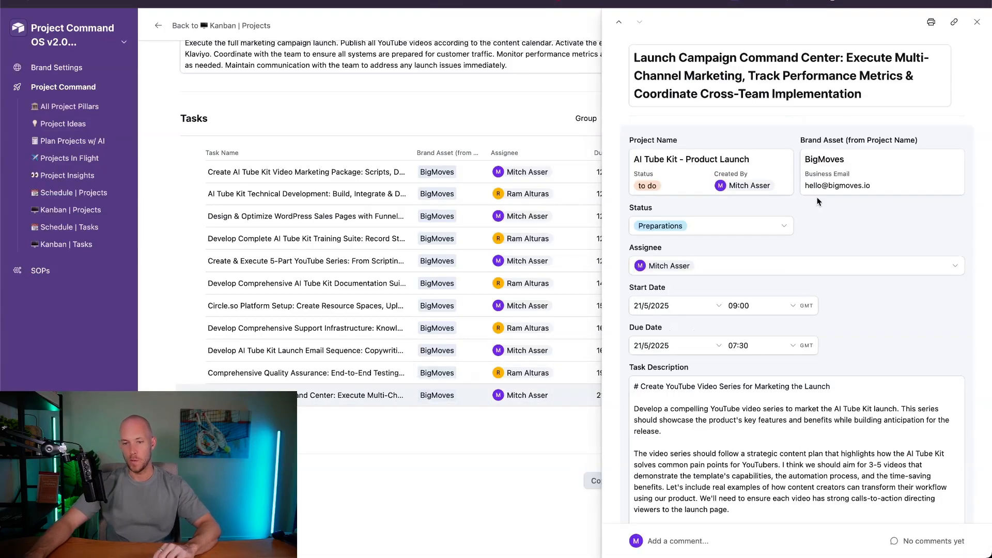
scroll(887, 275, down, 3)
drag(636, 244, 765, 485)
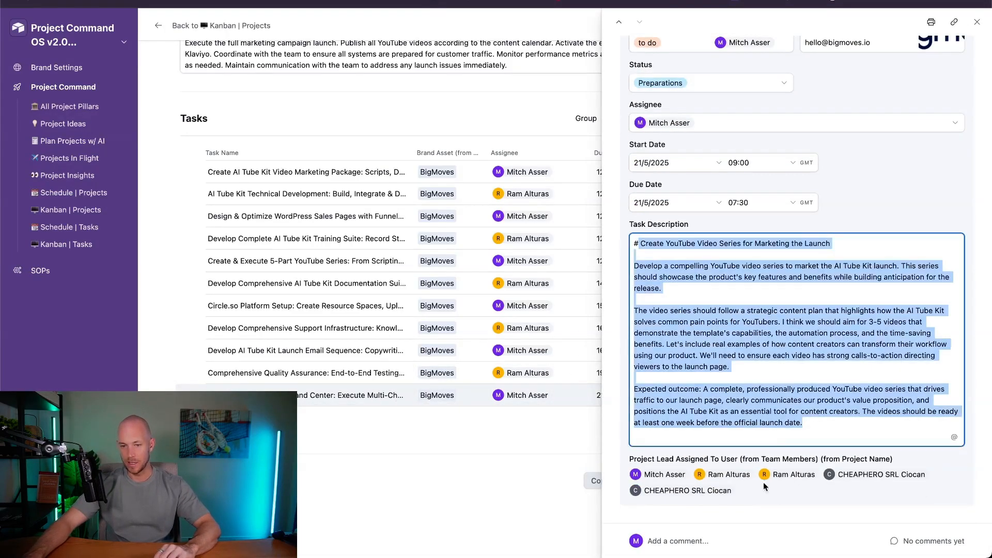
Look through the procedures that can be linked as the task's related SOP, without choosing one
scroll(761, 405, down, 8)
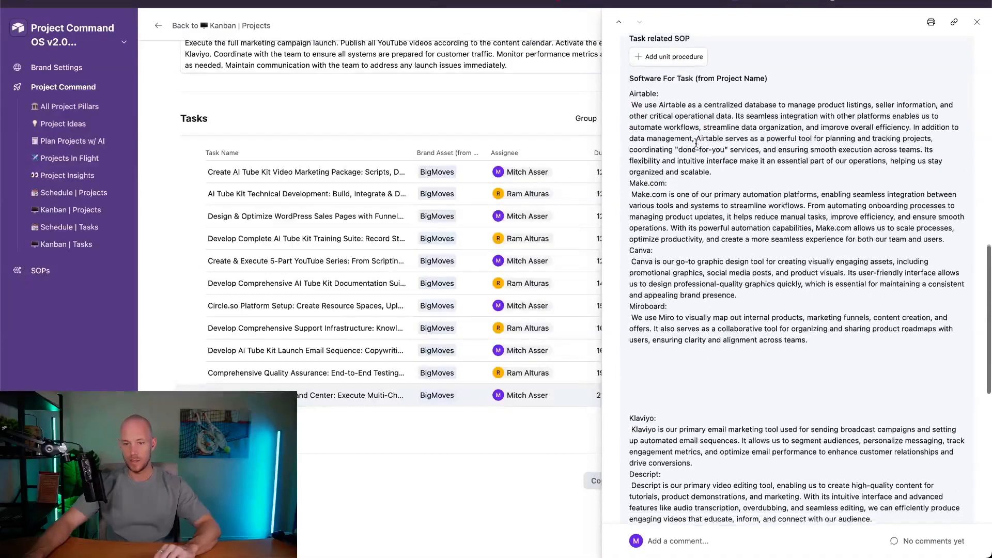
click(670, 180)
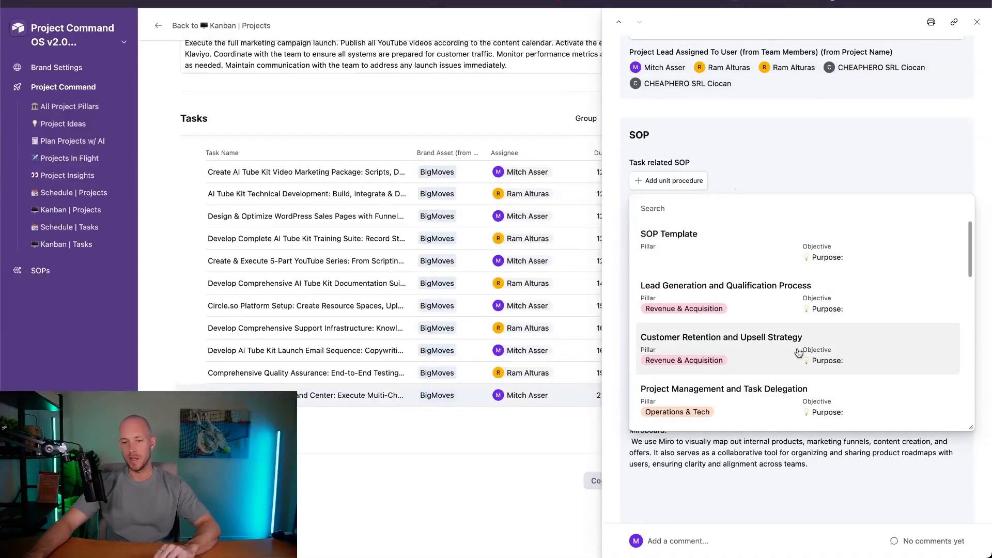
click(829, 152)
scroll(690, 224, down, 1)
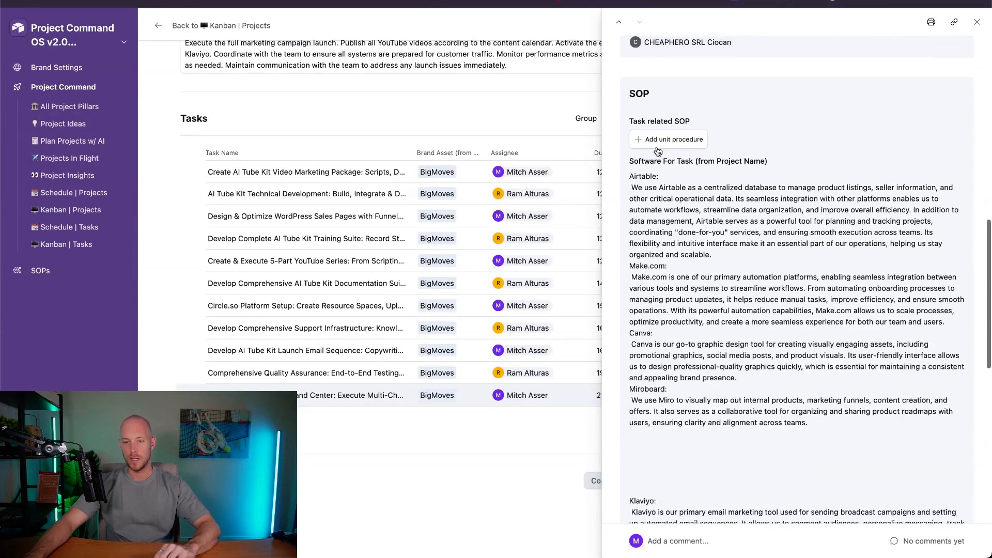
click(669, 139)
click(824, 147)
Read the task's Software For Task descriptions and SOP objective and URL fields, then close the task record
scroll(810, 95, down, 10)
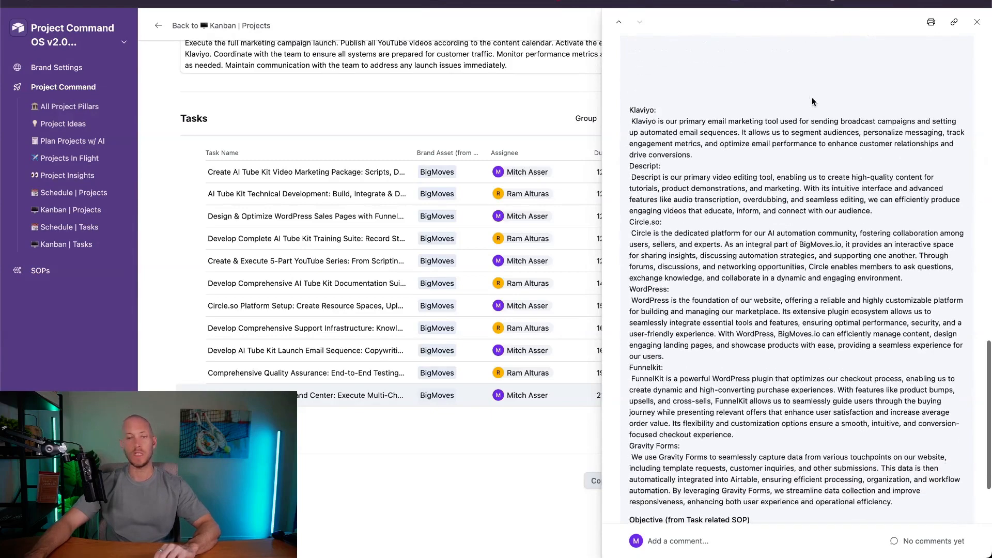
scroll(810, 133, up, 20)
scroll(810, 135, down, 15)
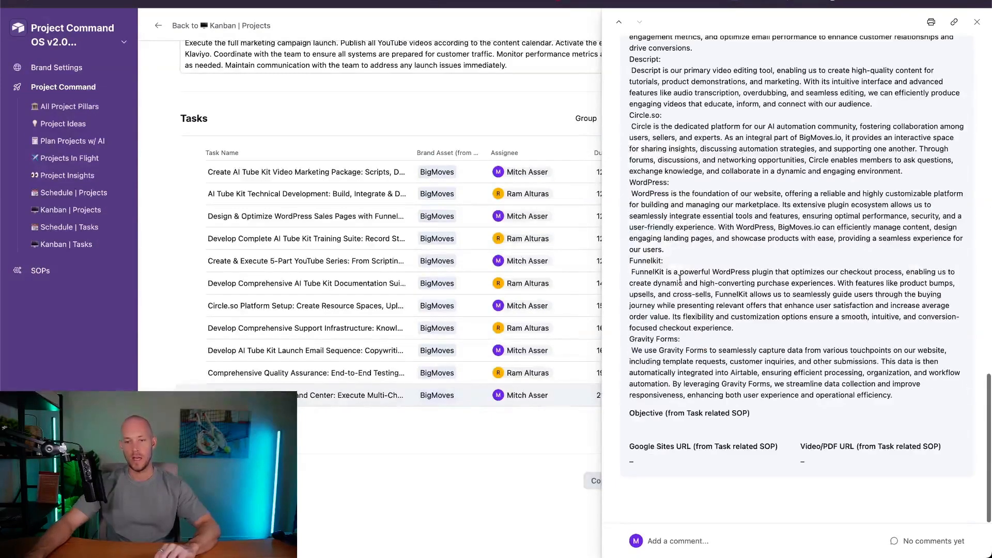
scroll(809, 230, up, 10)
scroll(809, 230, up, 4)
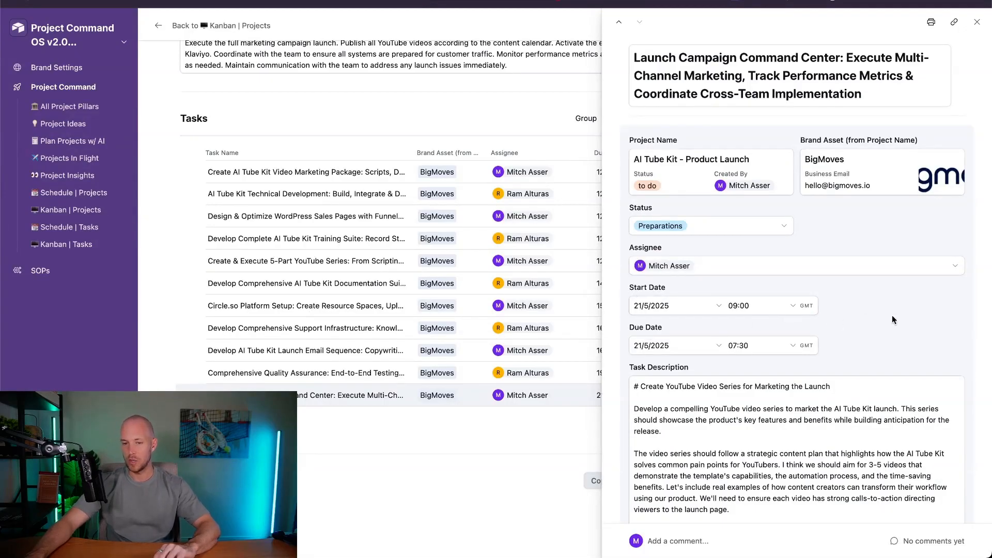
scroll(751, 345, down, 14)
drag(638, 43, 787, 448)
scroll(787, 448, down, 6)
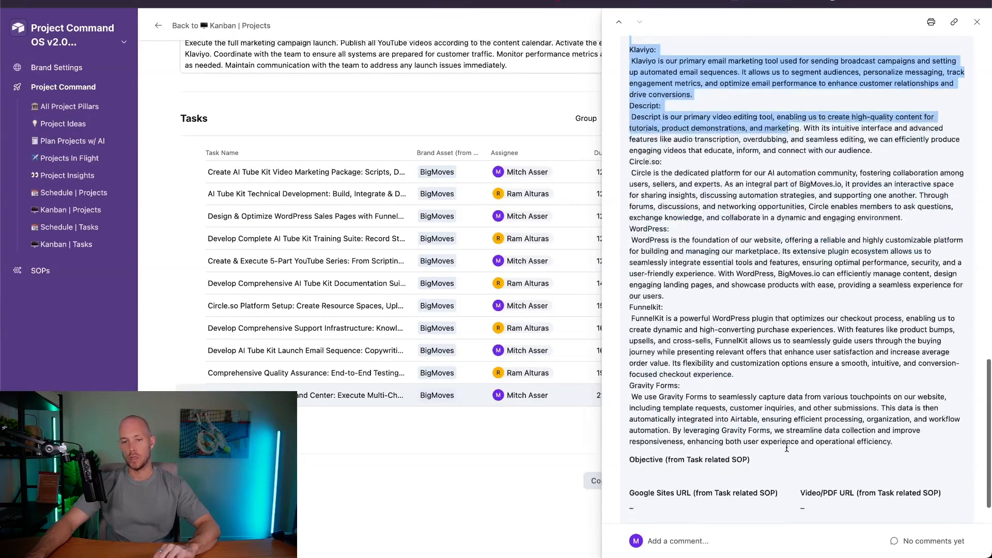
scroll(787, 448, up, 4)
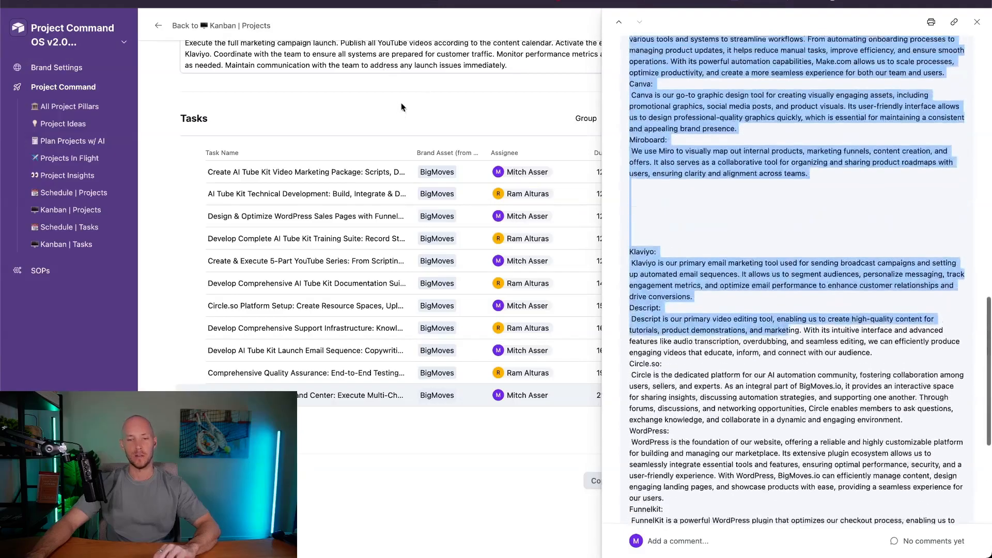
click(401, 107)
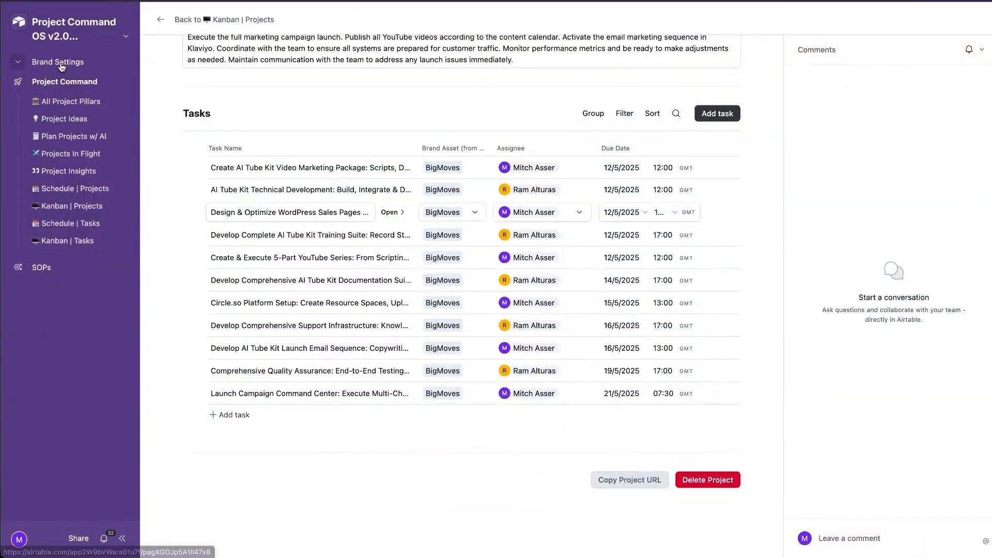
Open the BigMoves record in the Brand Assets settings and review its brand description and Language field
click(61, 64)
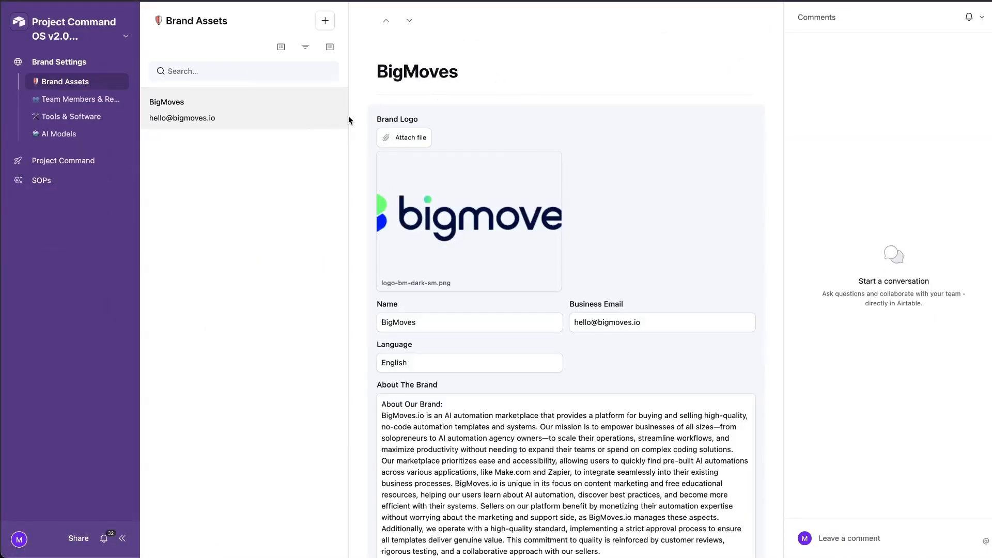
scroll(379, 103, down, 5)
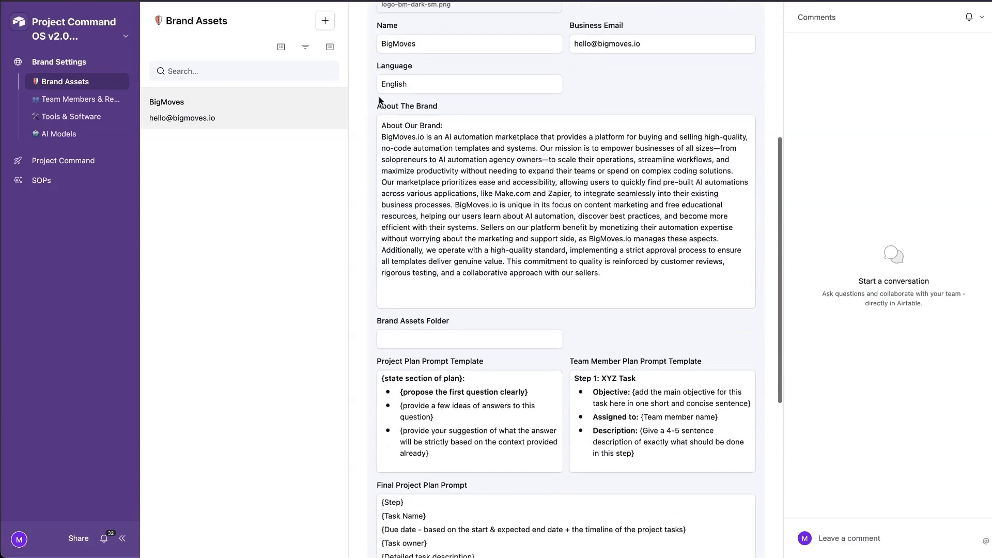
scroll(463, 115, up, 2)
click(383, 150)
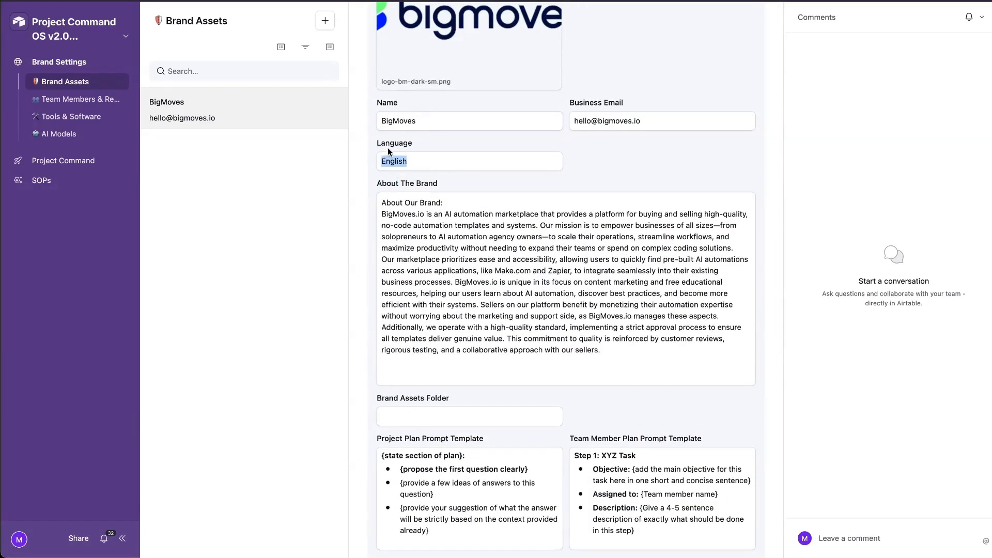
click(633, 158)
click(440, 167)
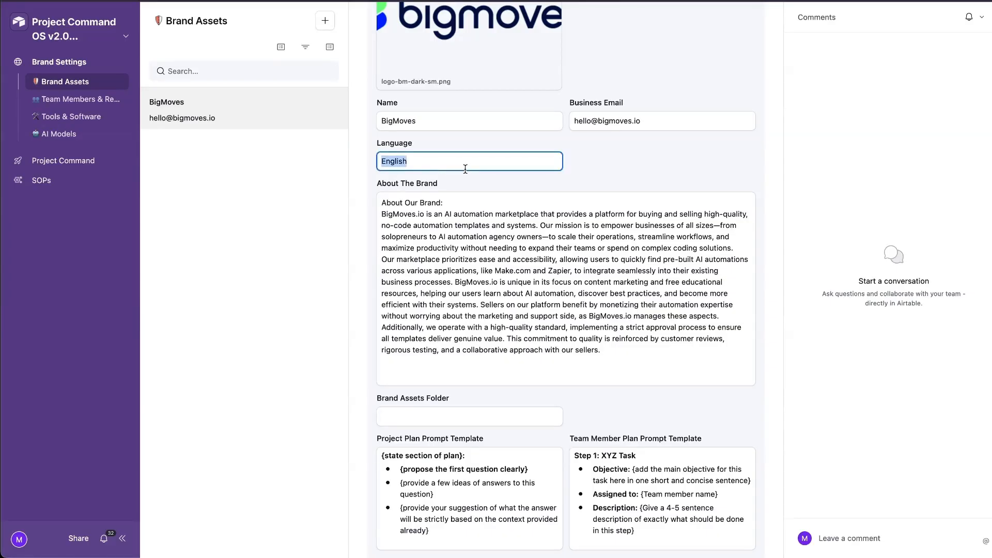
click(603, 167)
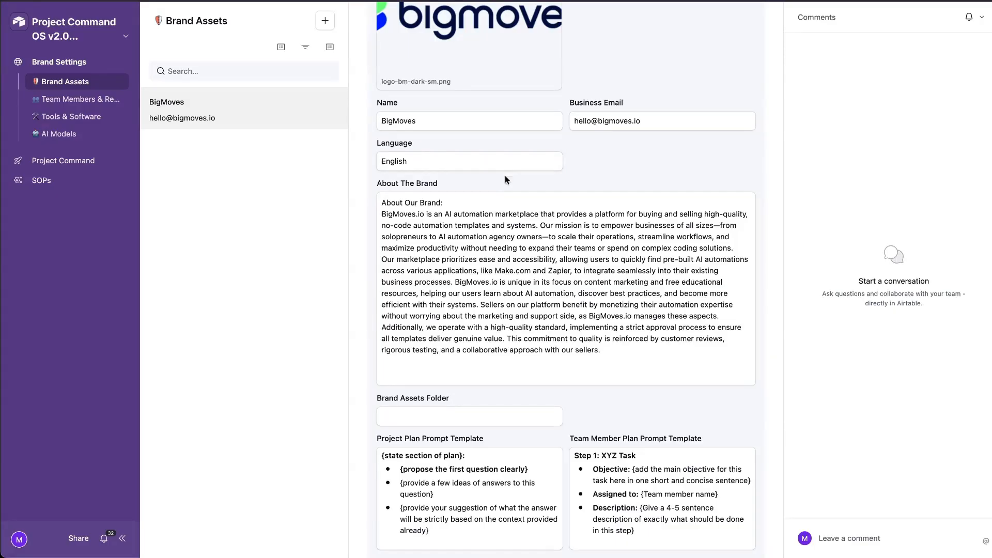
Examine the Brand Assets Folder field of the BigMoves record
scroll(505, 170, down, 5)
click(413, 172)
click(591, 174)
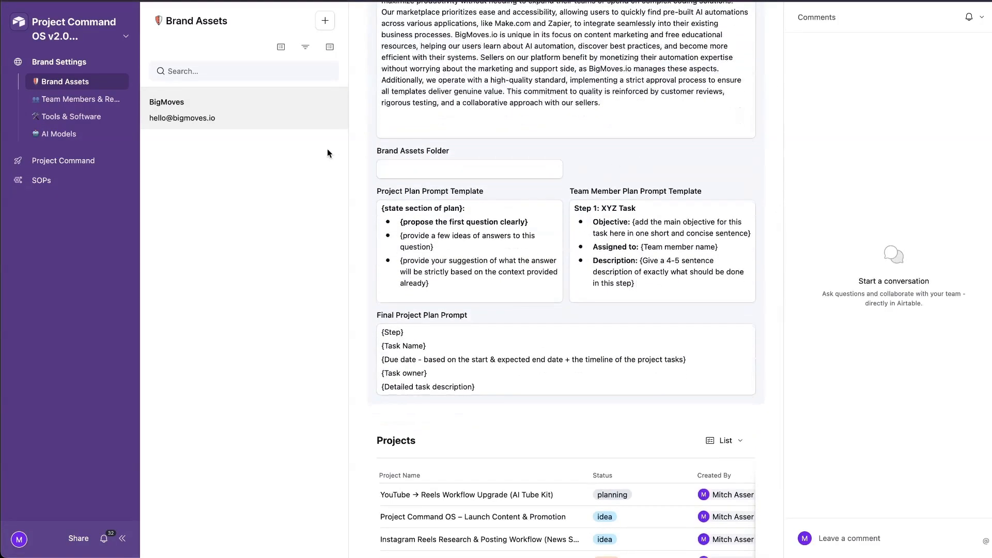
click(403, 162)
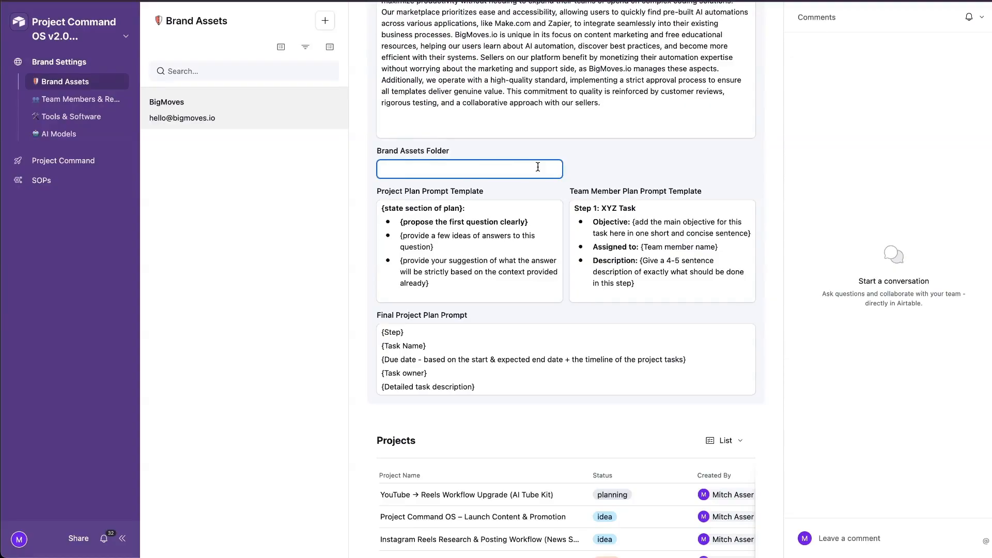
Review the Project Plan, Team Member Plan and Final Project Plan prompt templates and the brand's Projects list
click(428, 214)
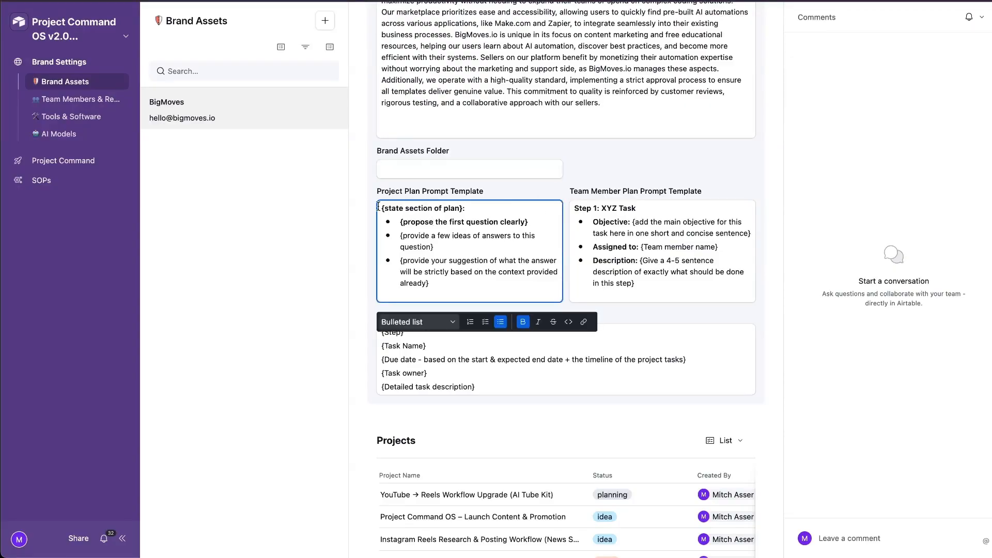
drag(379, 206, 536, 330)
click(566, 216)
drag(566, 216, 662, 209)
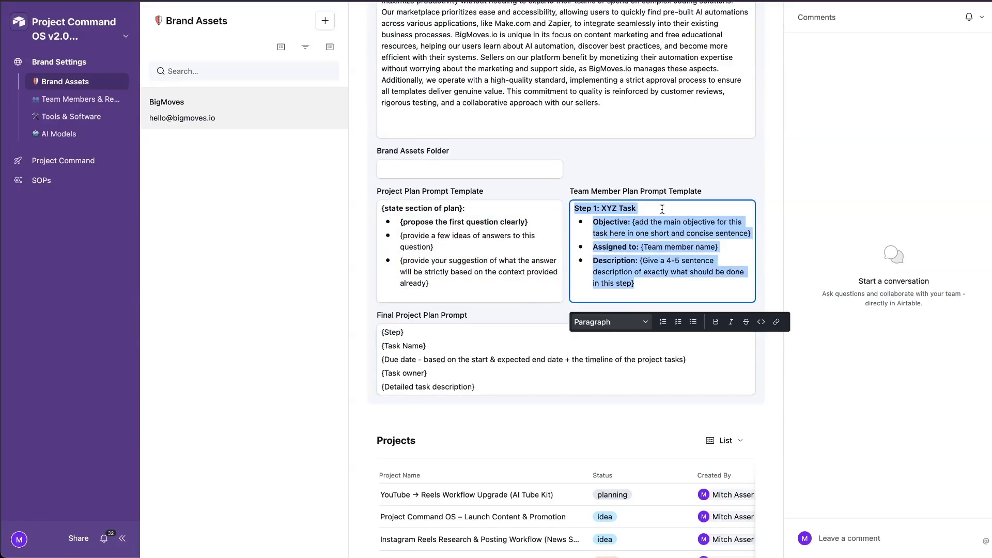
click(624, 194)
scroll(459, 359, down, 3)
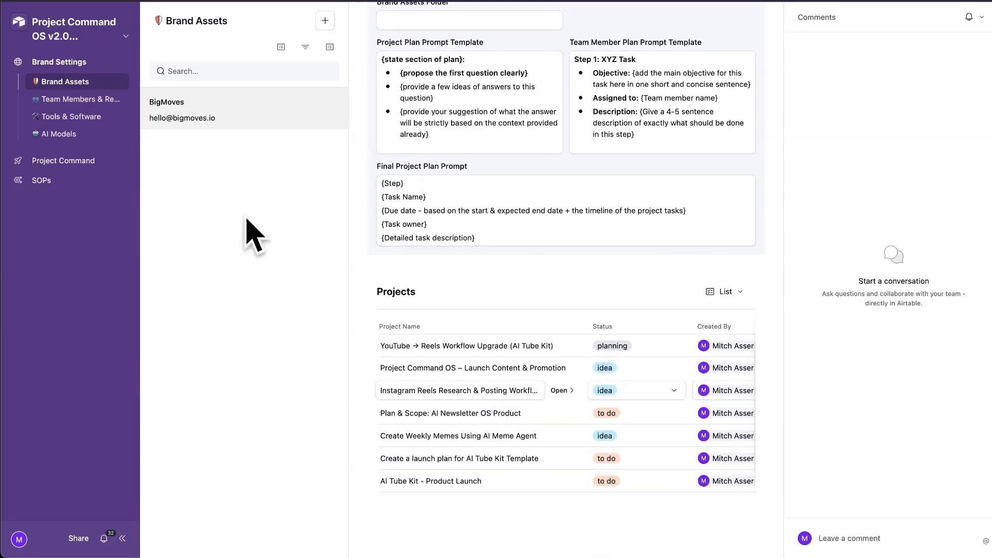
Open the Team Members & Responsibilities settings and read the Admin team member's role, responsibilities and availability
click(66, 100)
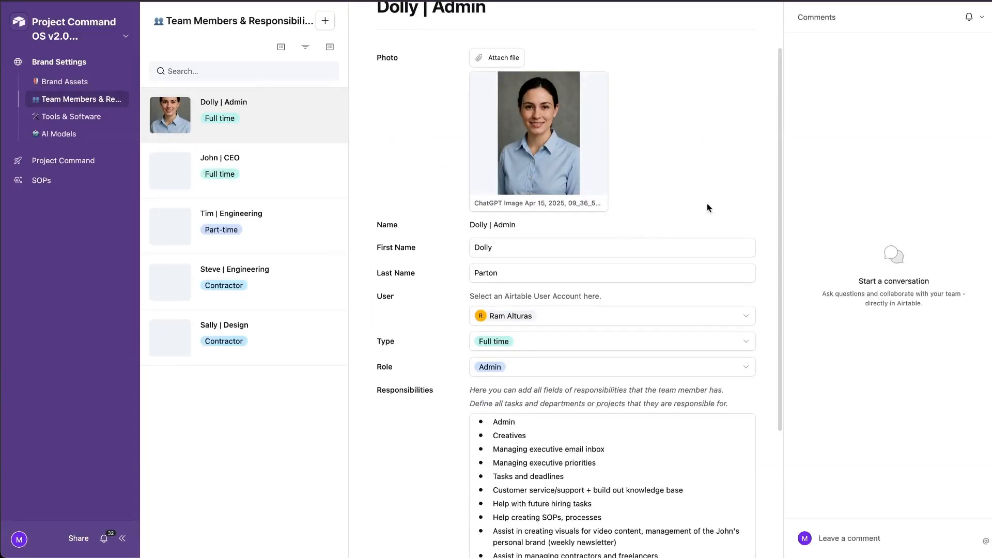
scroll(506, 204, down, 5)
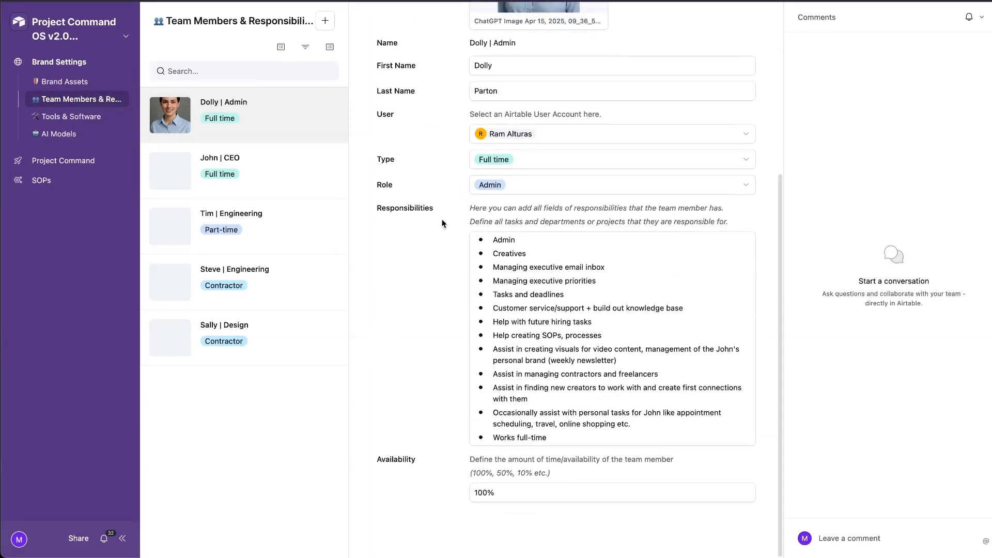
drag(491, 240, 698, 448)
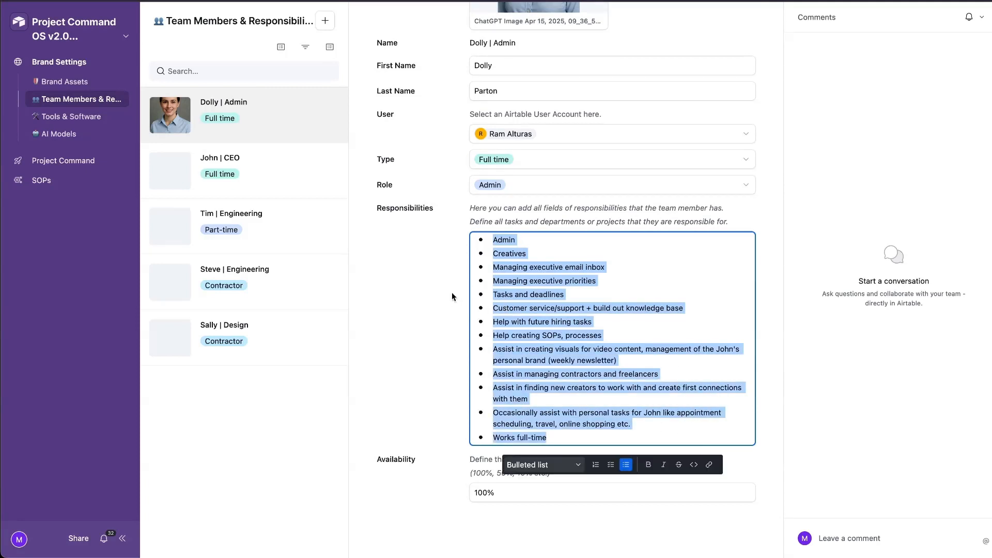
click(438, 235)
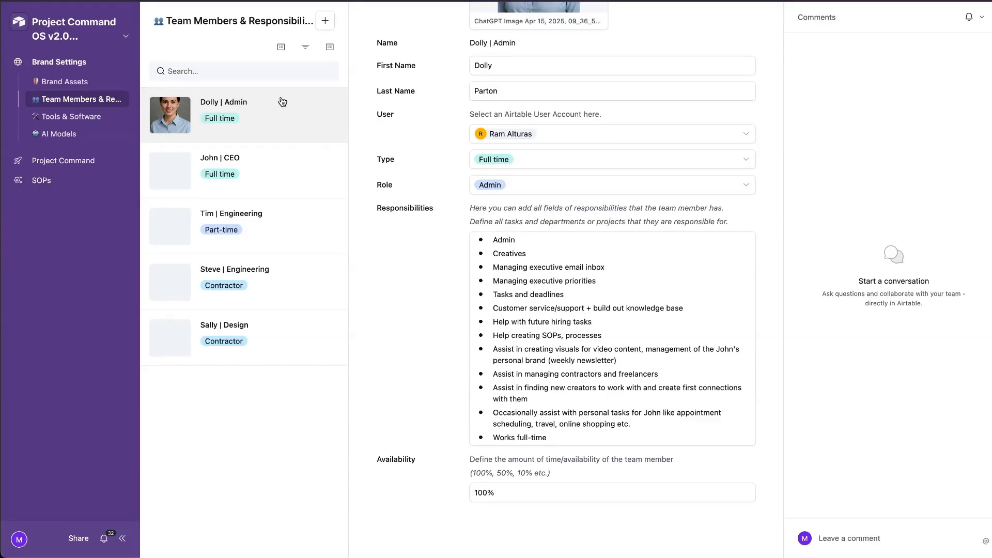
Open the Tools & Software settings and examine the fields of the New Tool/Software form without creating a record
click(72, 117)
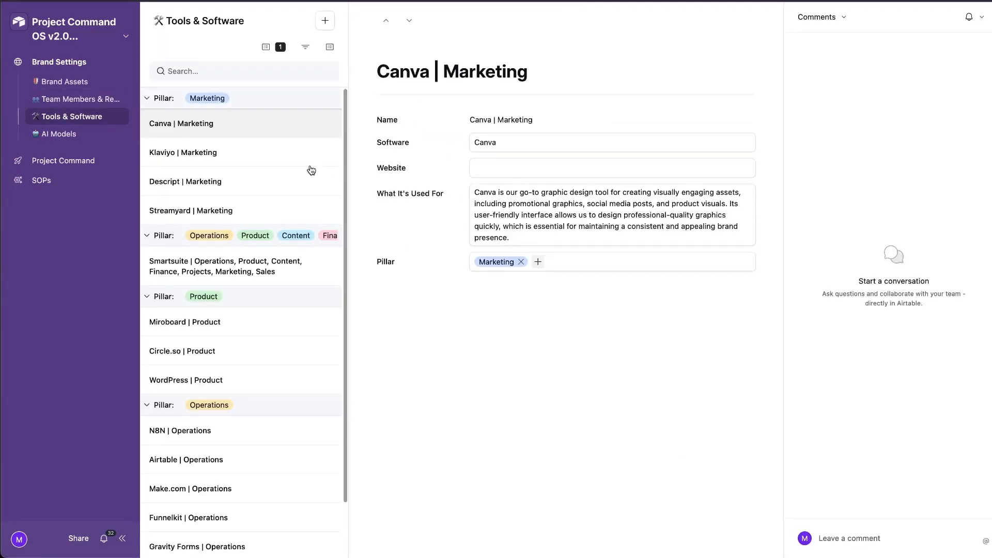
click(326, 21)
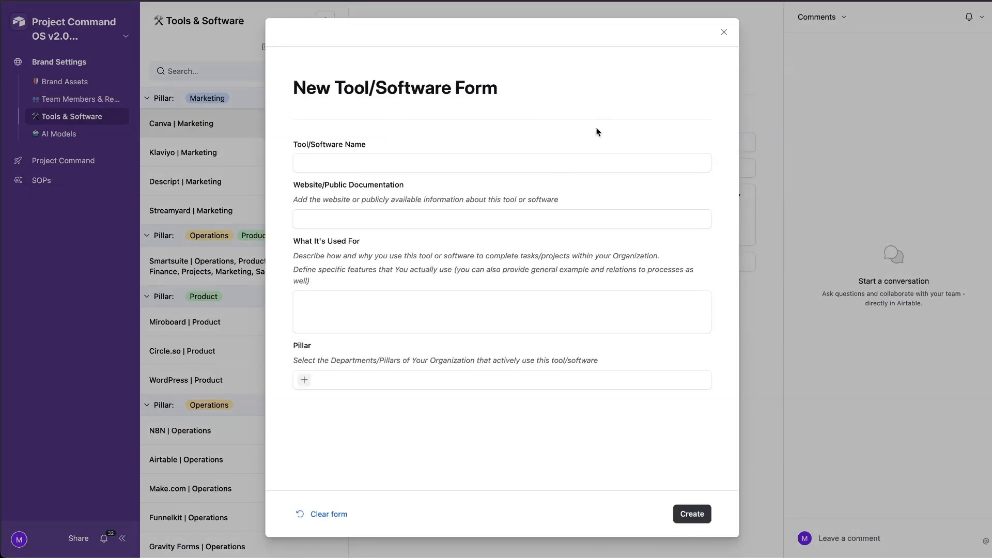
click(724, 34)
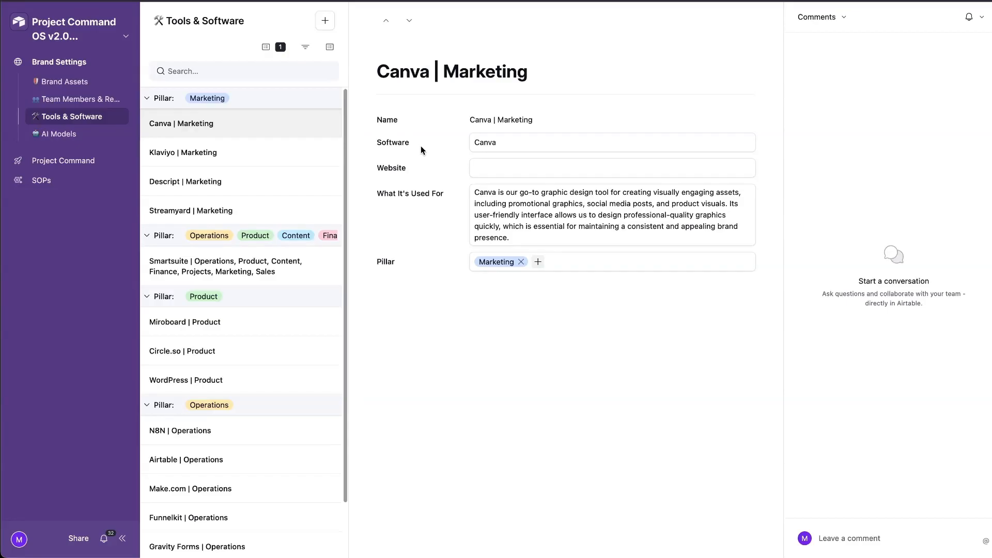
Open the AI Models settings and examine the AI Model form's slug, OpenRouter Code, Max Tokens and Temperature fields without creating a record
click(57, 134)
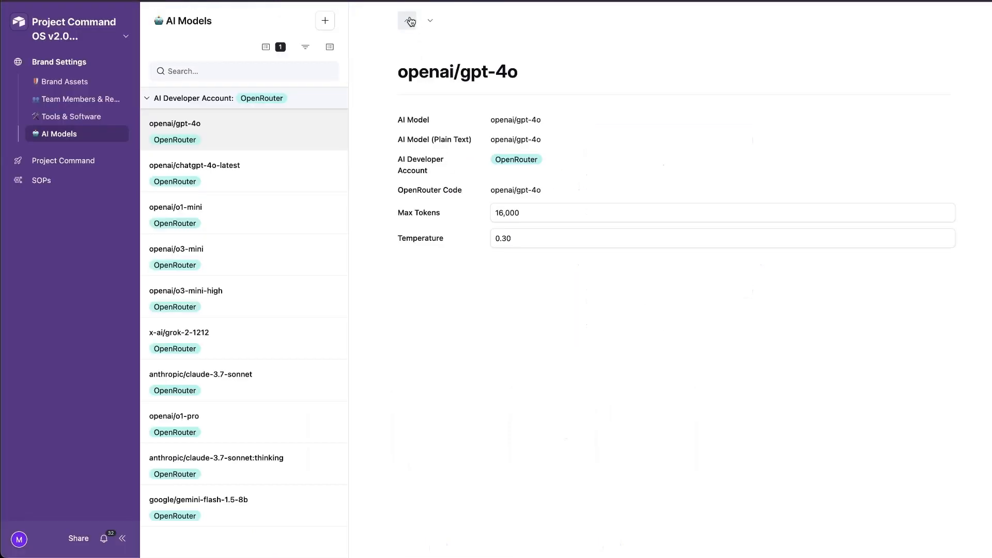
click(326, 21)
click(318, 223)
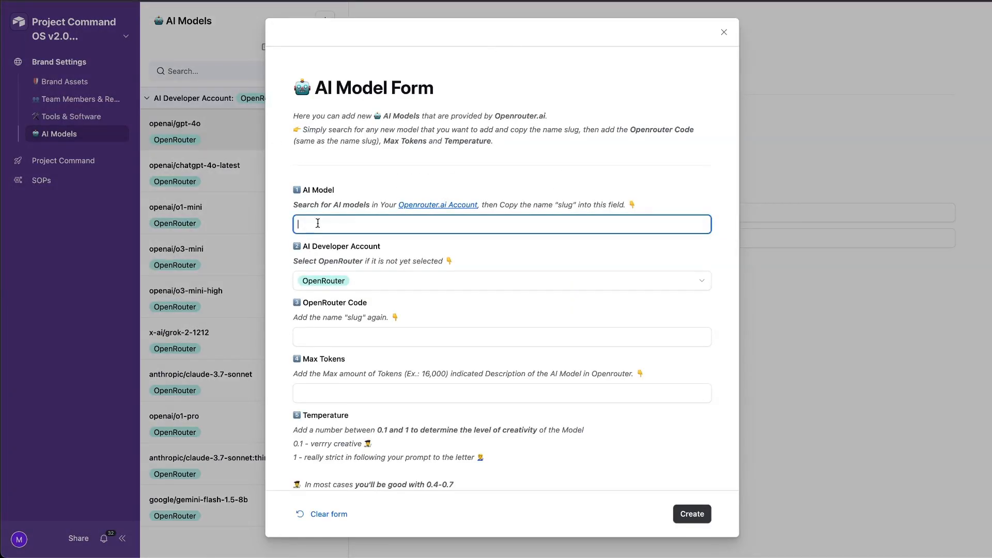
scroll(319, 228, down, 2)
click(317, 266)
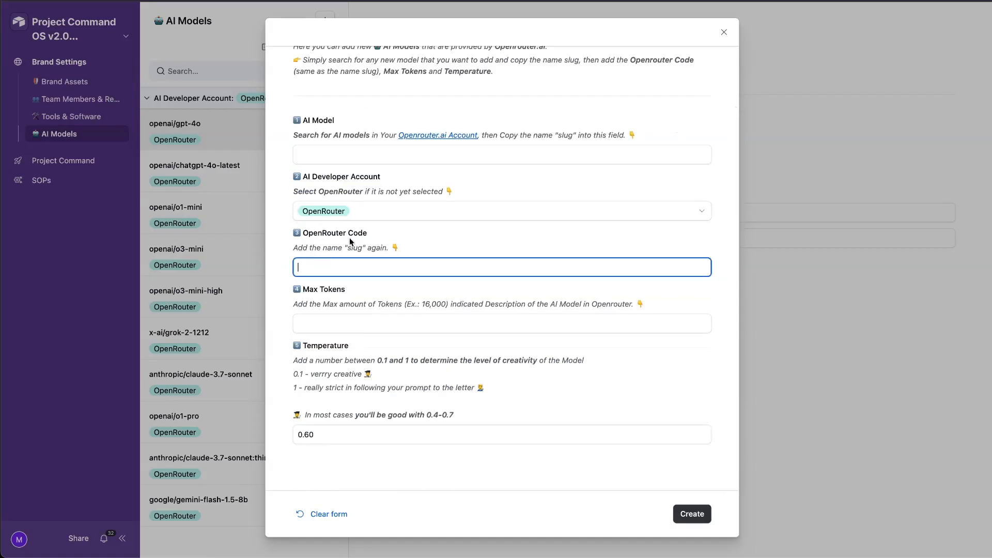
key(Tab)
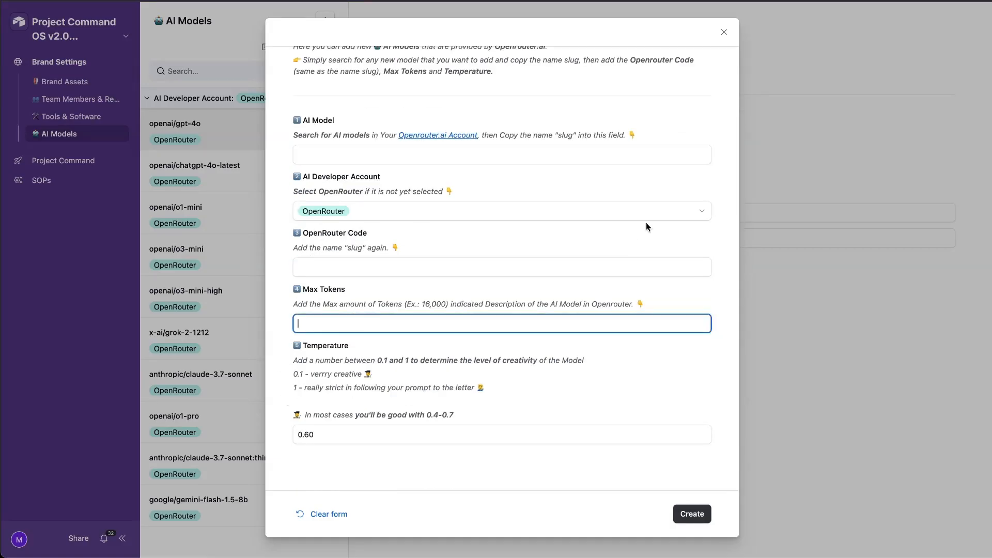
click(725, 32)
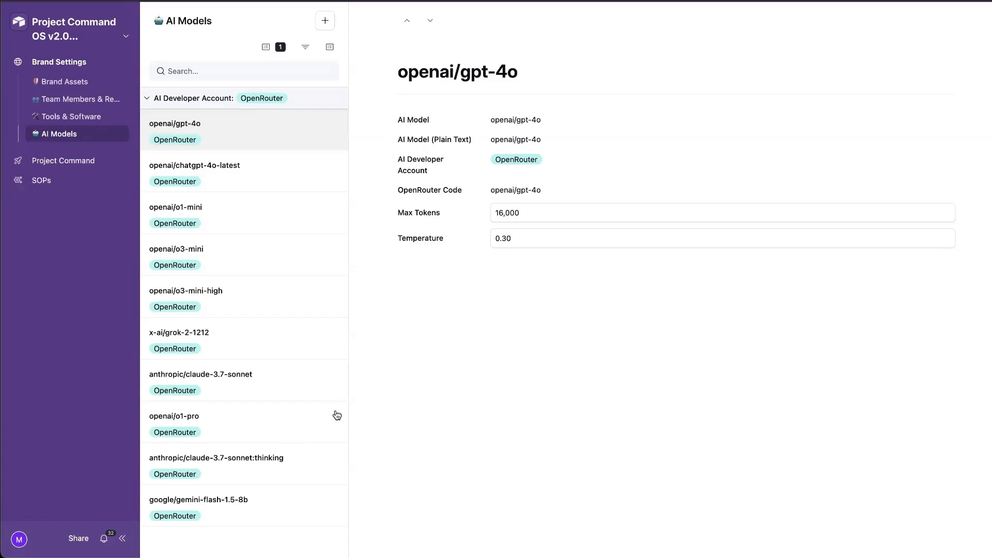
Open All Project Pillars in Project Command and examine the Add New Business Pillar form without creating a pillar
click(91, 160)
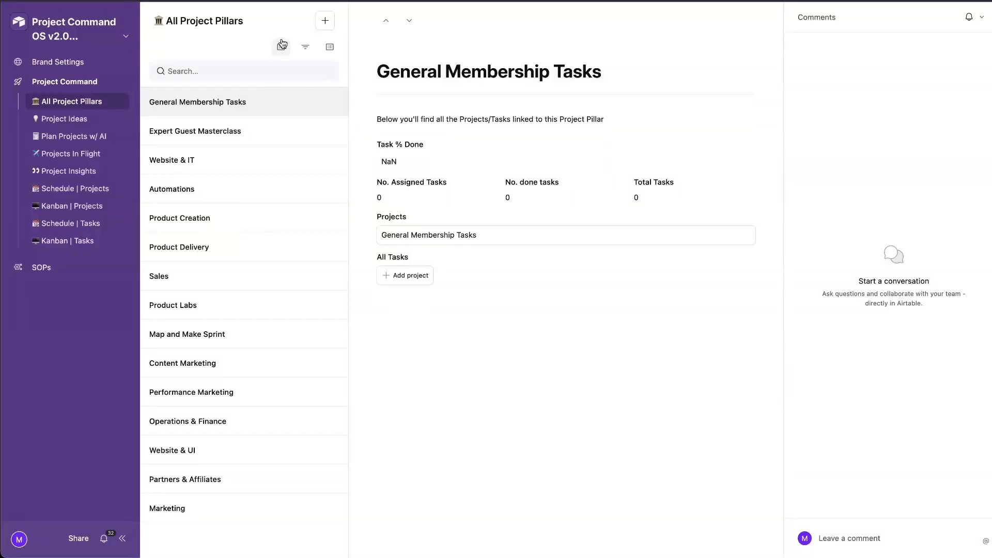
click(324, 21)
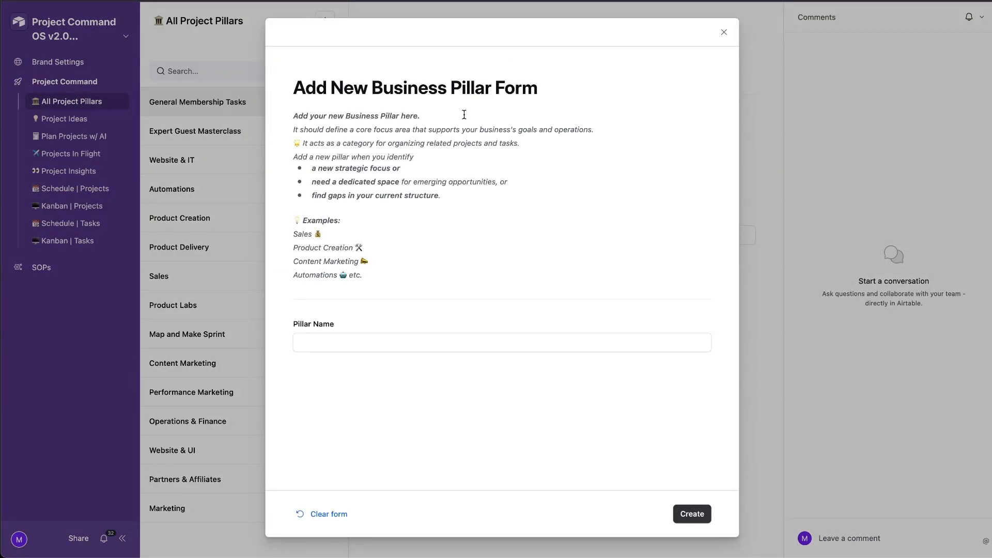
click(372, 337)
click(724, 33)
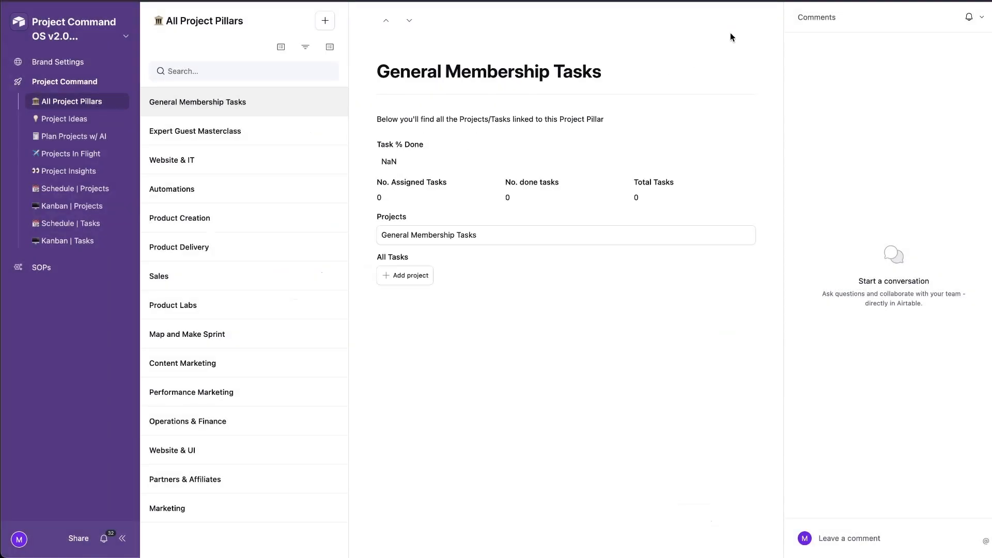
View the Project Ideas page and the Projects In Flight list grouped by pillar
click(76, 123)
click(72, 154)
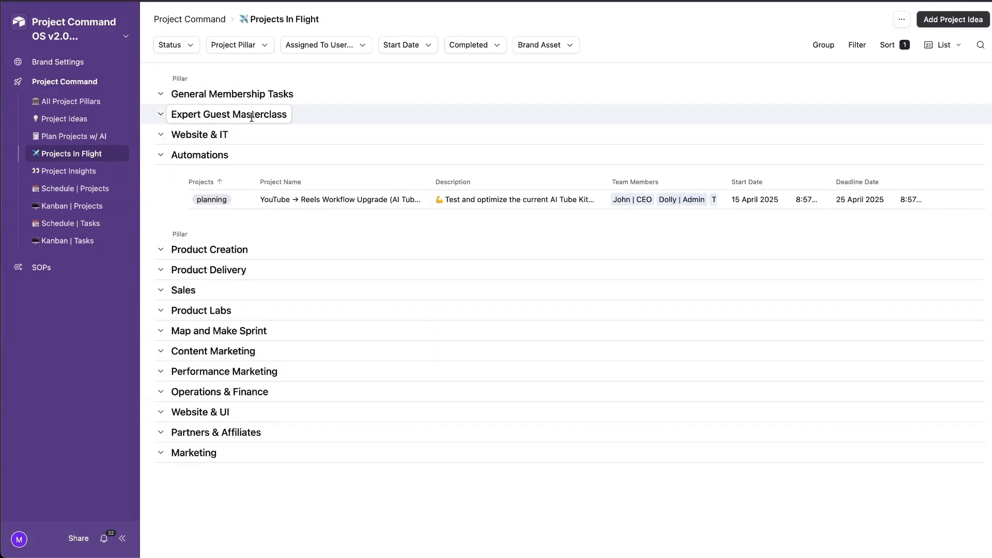
Open Project Insights and review the status breakdown, the open tasks per assignee and the project table
click(84, 176)
scroll(457, 113, down, 1)
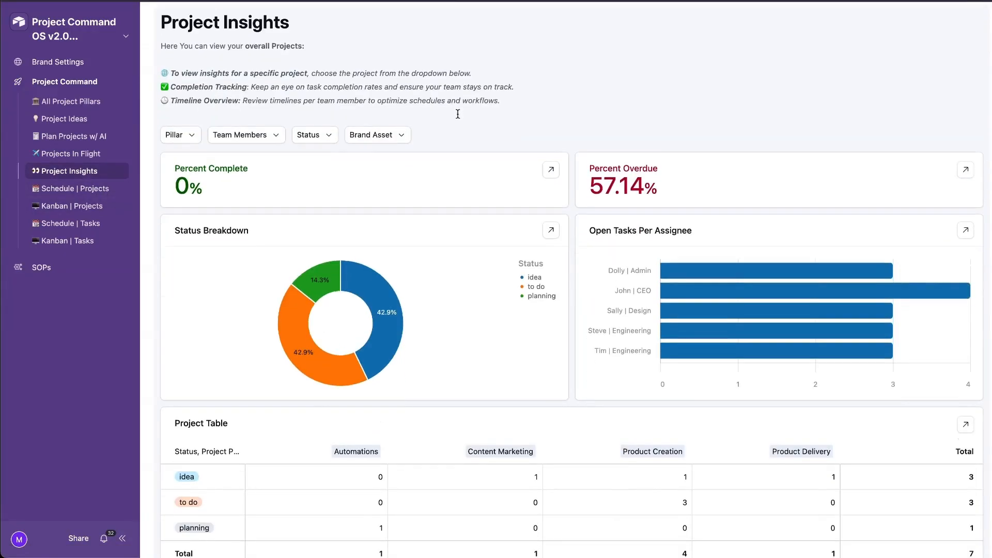
scroll(459, 112, down, 2)
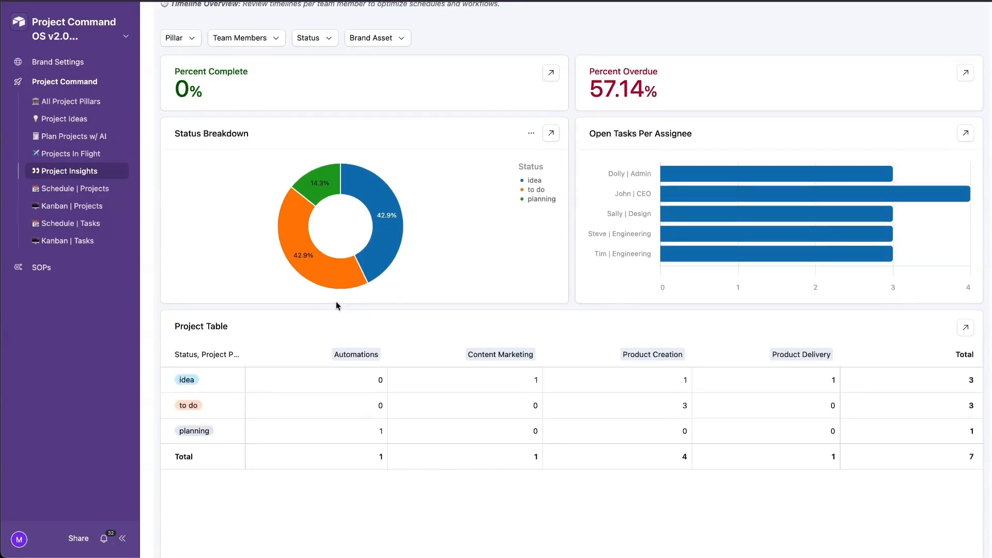
scroll(335, 301, down, 2)
scroll(361, 253, up, 1)
scroll(306, 256, up, 1)
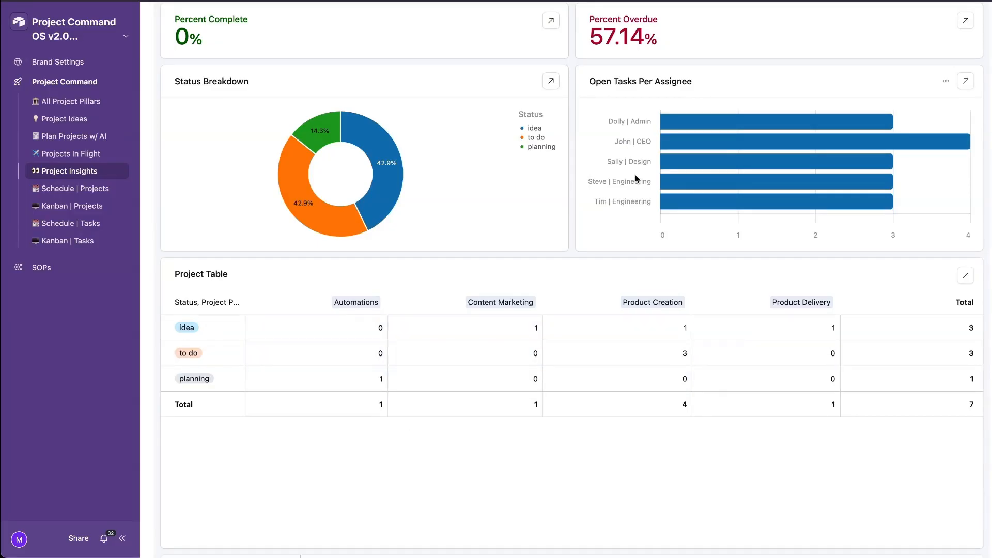
Return to the top of Project Insights and examine the Percent Overdue figure
scroll(604, 111, up, 4)
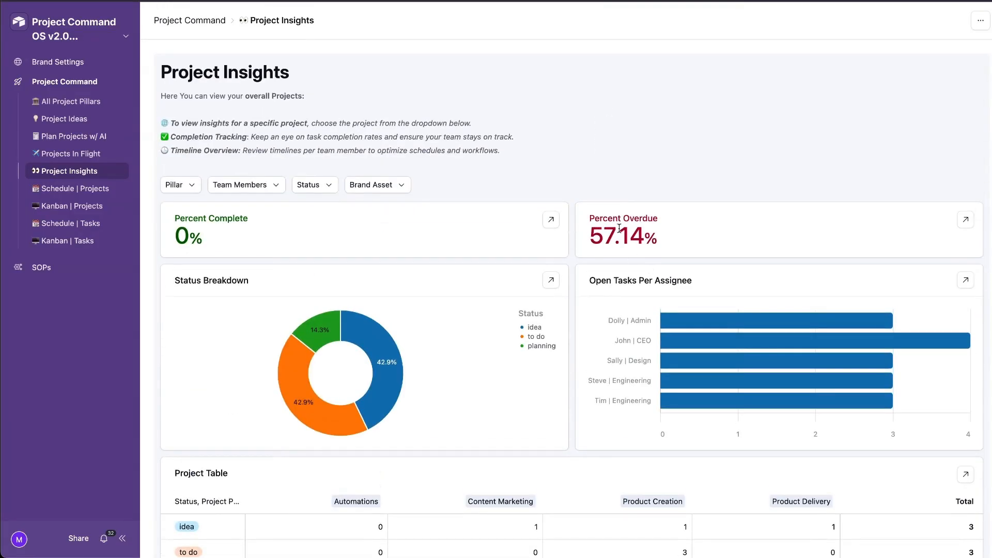
drag(606, 215, 656, 230)
click(641, 221)
triple_click(641, 221)
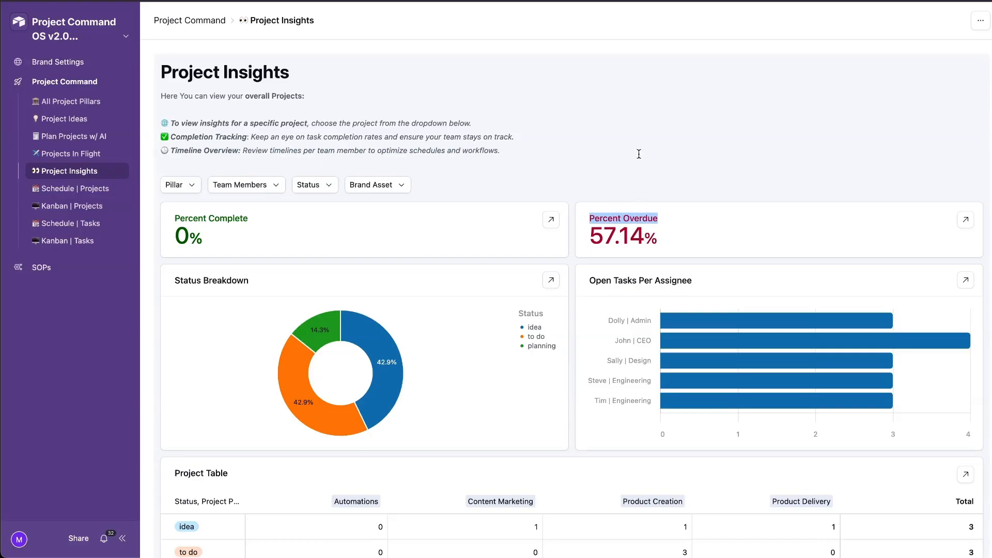
click(615, 96)
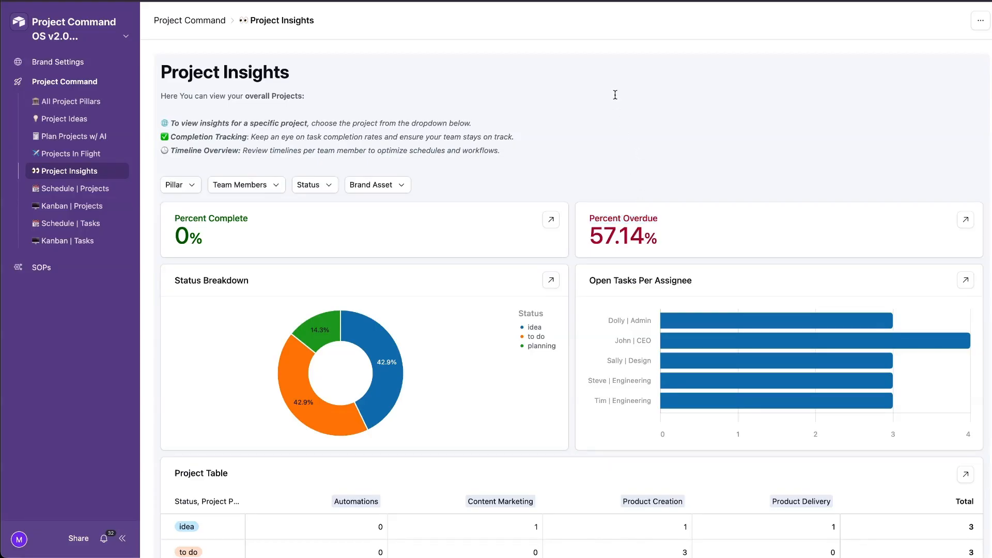
Review the schedule timelines and Kanban boards for projects and tasks
click(52, 188)
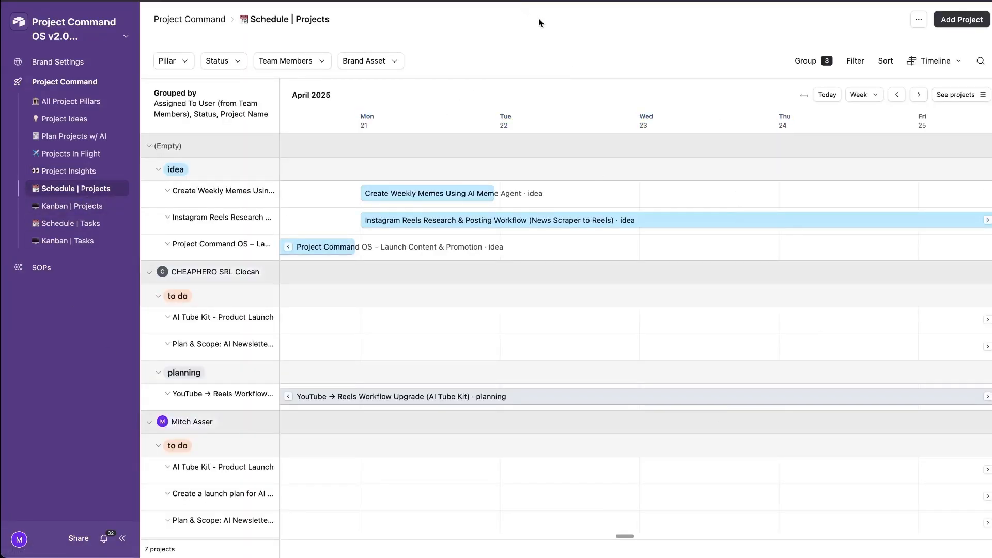
click(92, 206)
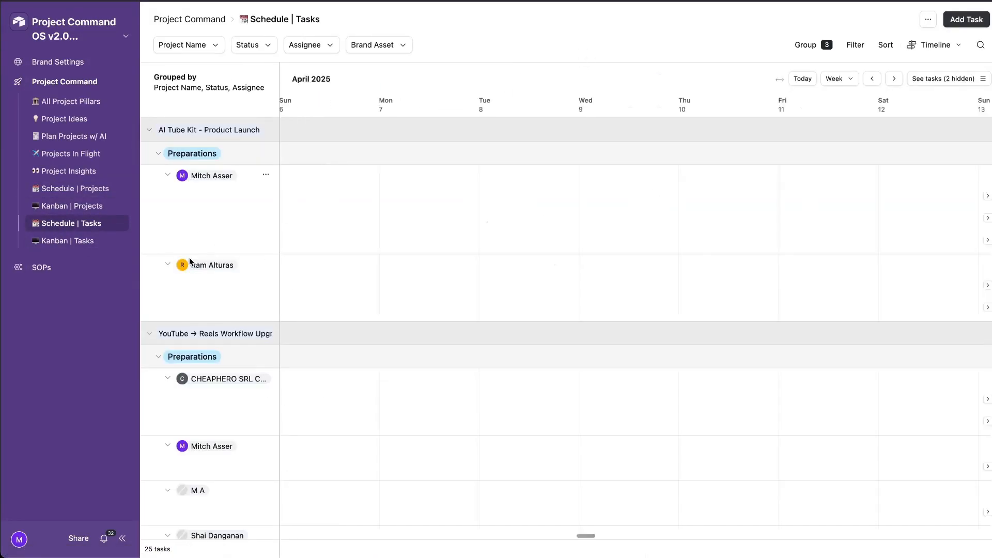
click(78, 242)
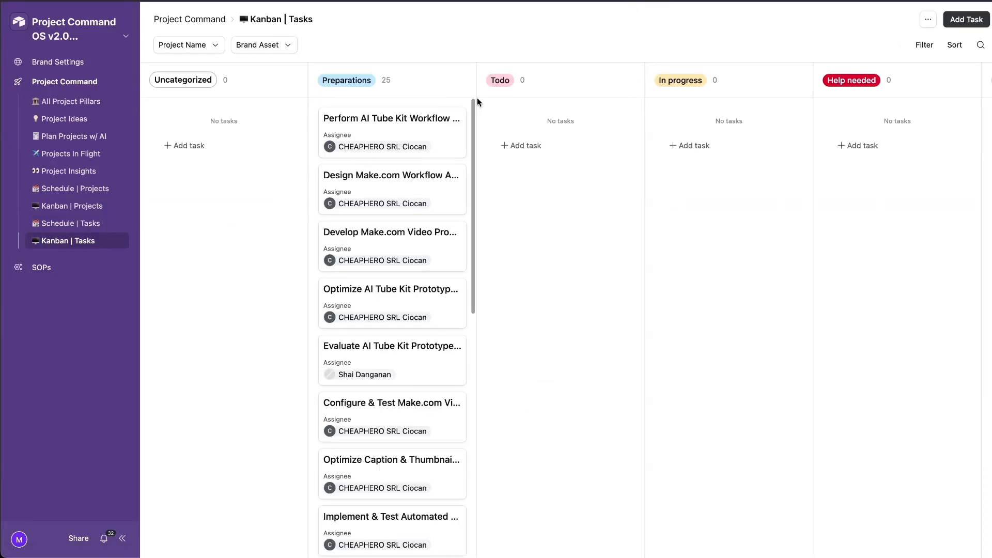
Open the SOPs overview to view its SOP category bookmarks and resources
click(41, 267)
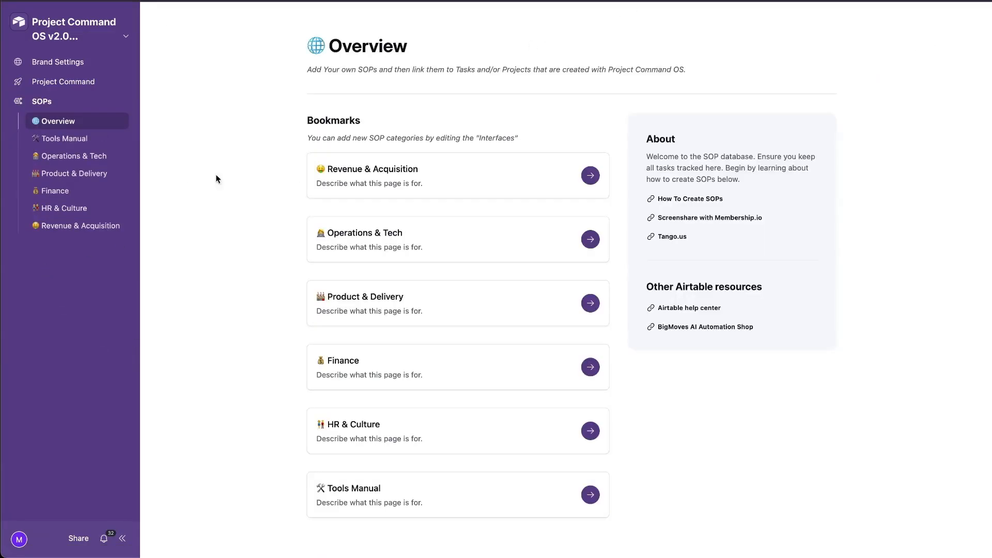